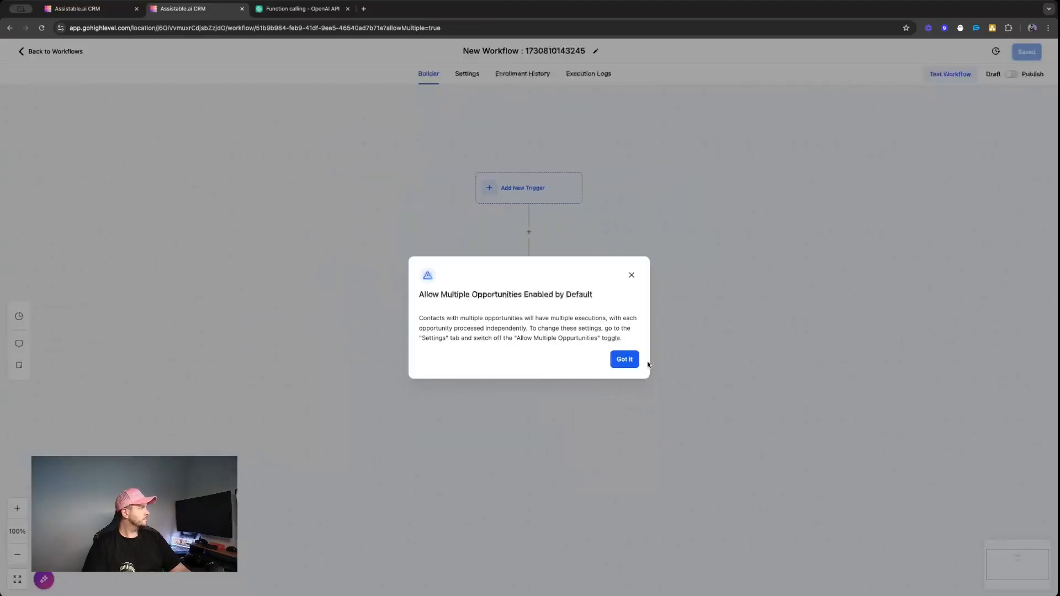
Dismiss the multiple opportunities notice and rename the new workflow "fill contact info"
left_click(629, 359)
triple_click(512, 50)
type("fill contact info")
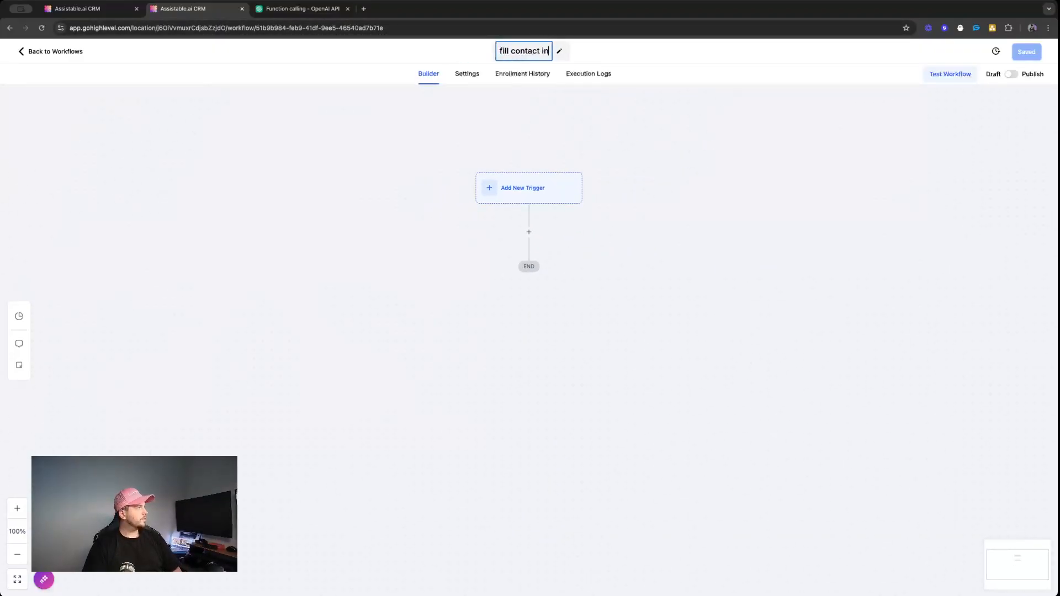
left_click(372, 151)
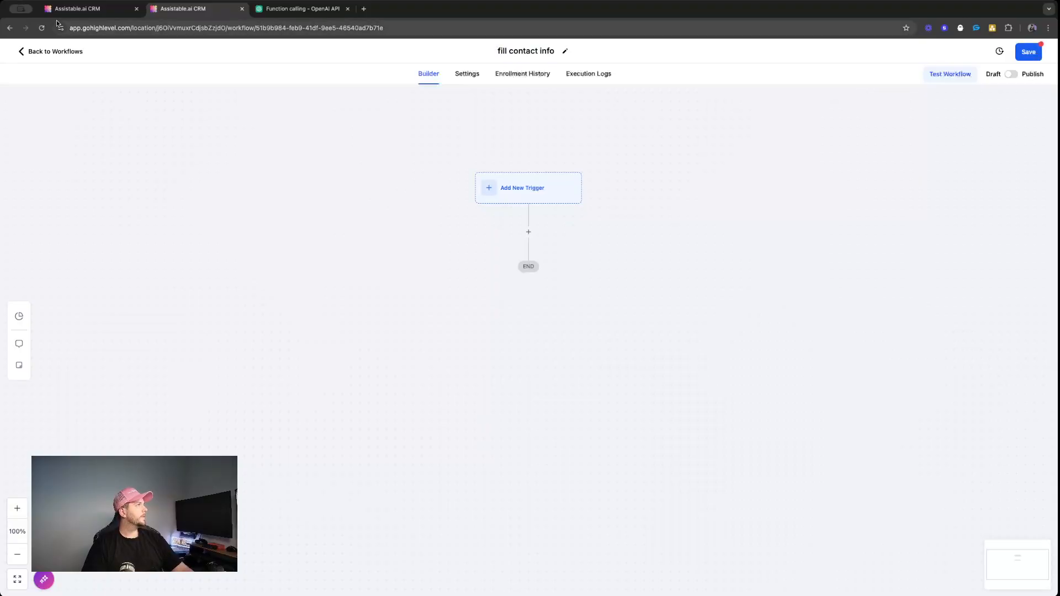
Return to the Test assistant and start creating a new custom tool from its tools library
left_click(77, 9)
left_click(668, 316)
left_click(1030, 348)
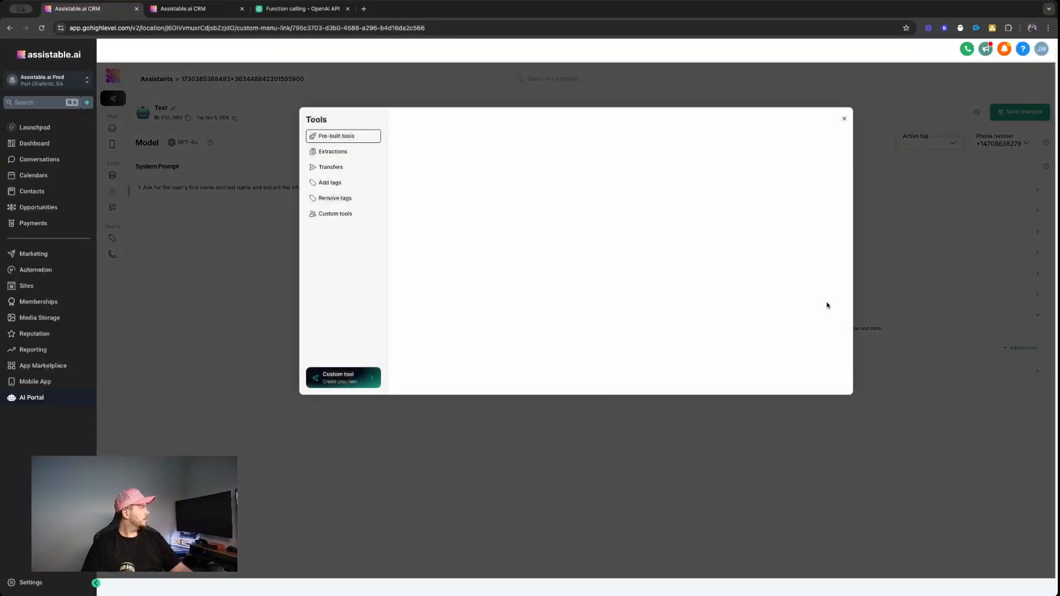
left_click(357, 218)
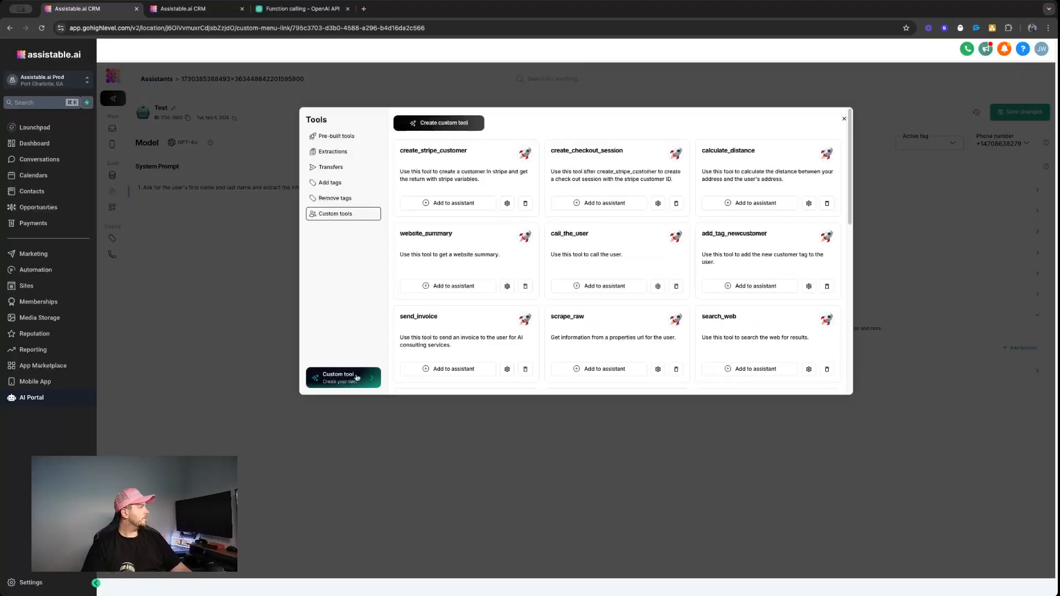
left_click(342, 378)
Set the new tool's unique name to update_contact
left_click(530, 174)
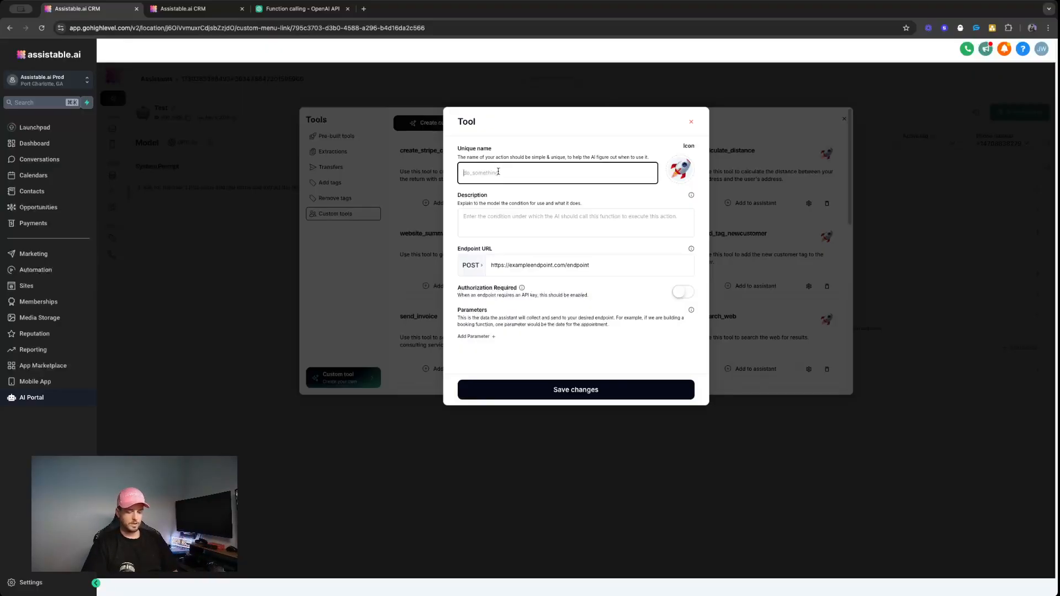
type("updateContact")
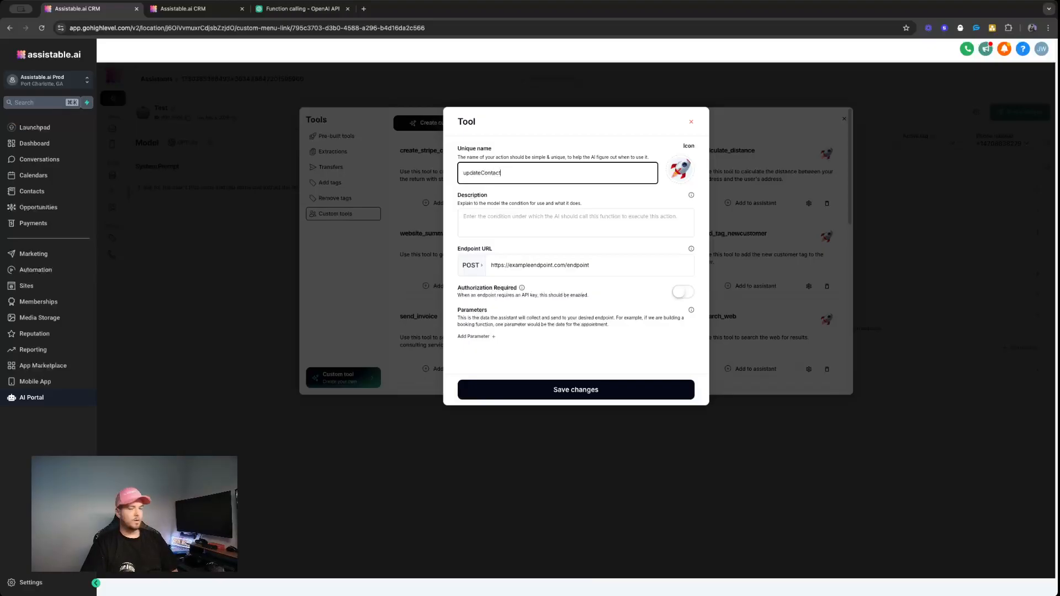
key("BackSpace")
key("BackSpace")
key("BackSpace")
key("BackSpace")
key("BackSpace")
key("BackSpace")
key("BackSpace")
type("_contact")
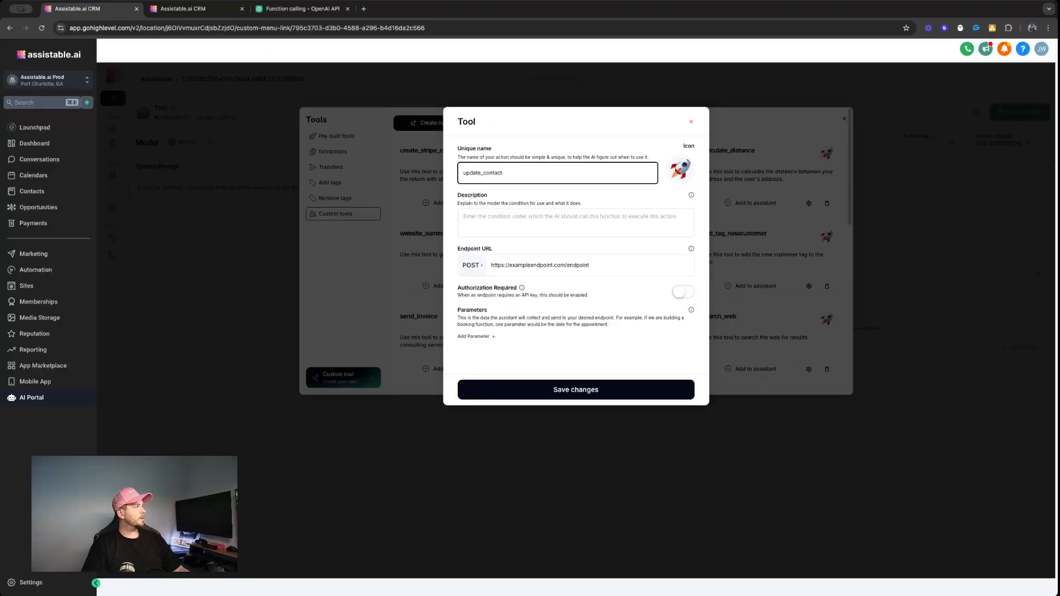
Examine the JSON function definition example in OpenAI's function calling guide alongside the empty tool form
left_click(301, 8)
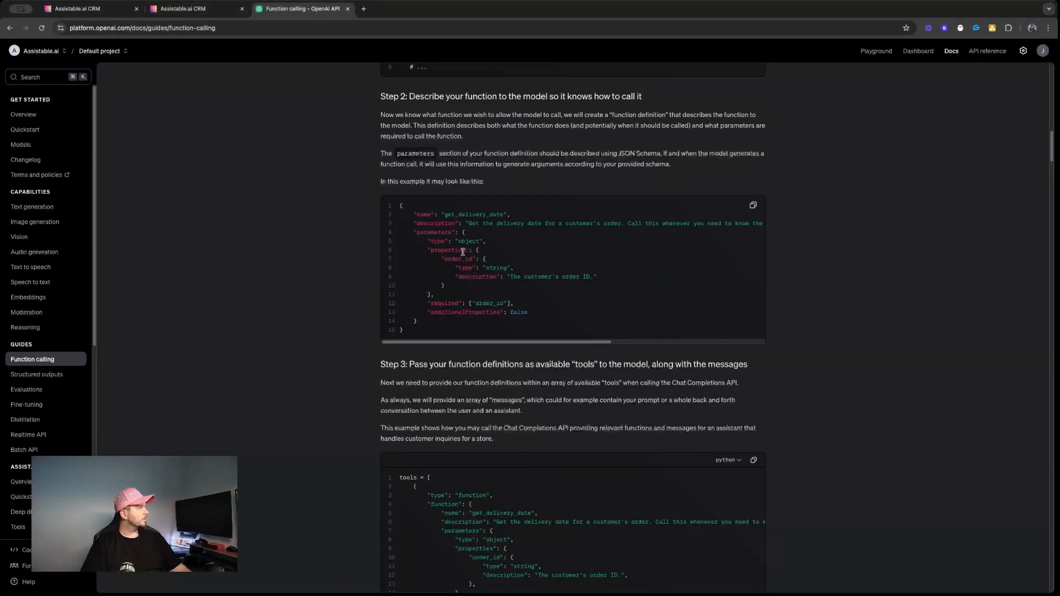
triple_click(475, 213)
left_click(498, 275)
left_click_drag(412, 208, 332, 205)
left_click(412, 327)
left_click(487, 244)
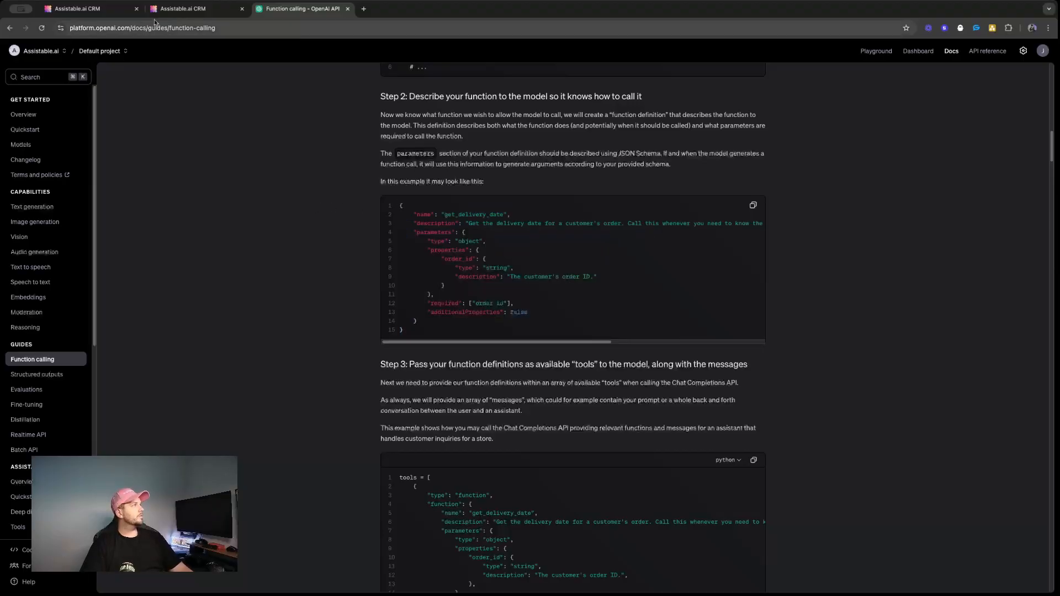
left_click(182, 9)
left_click(300, 9)
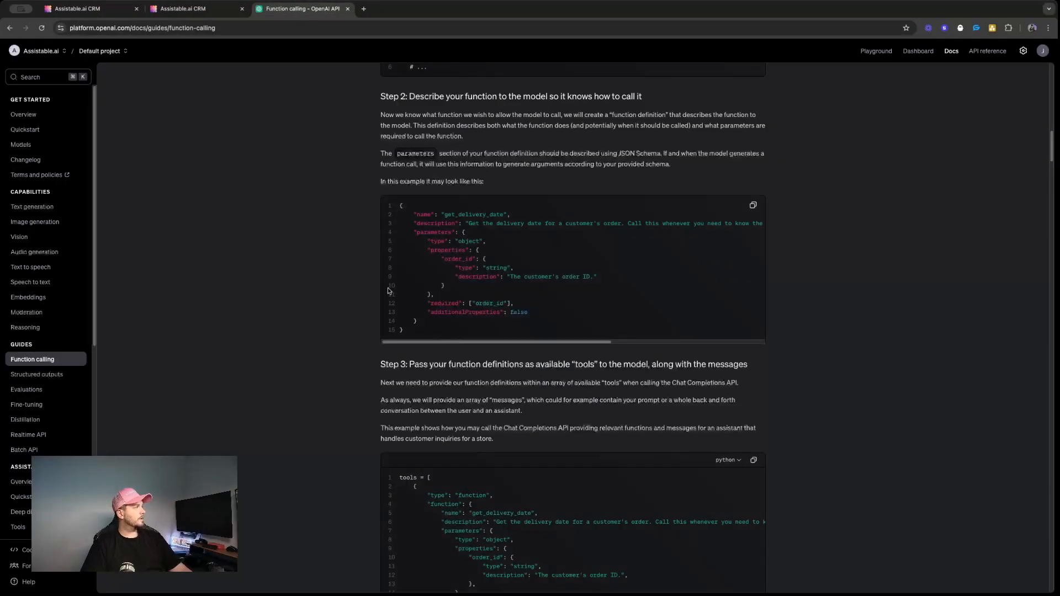
left_click(193, 15)
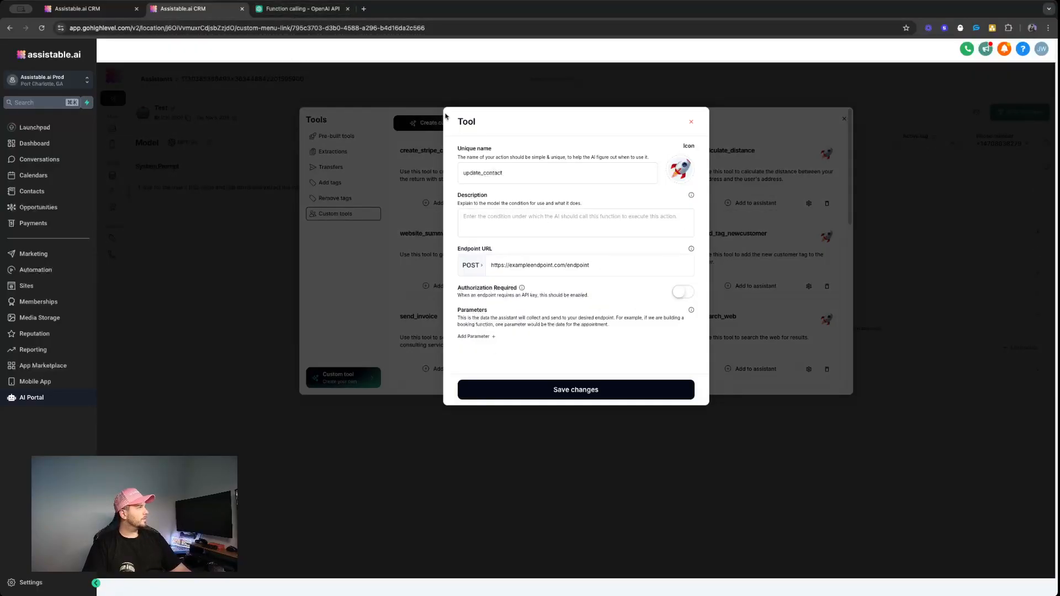
left_click(303, 8)
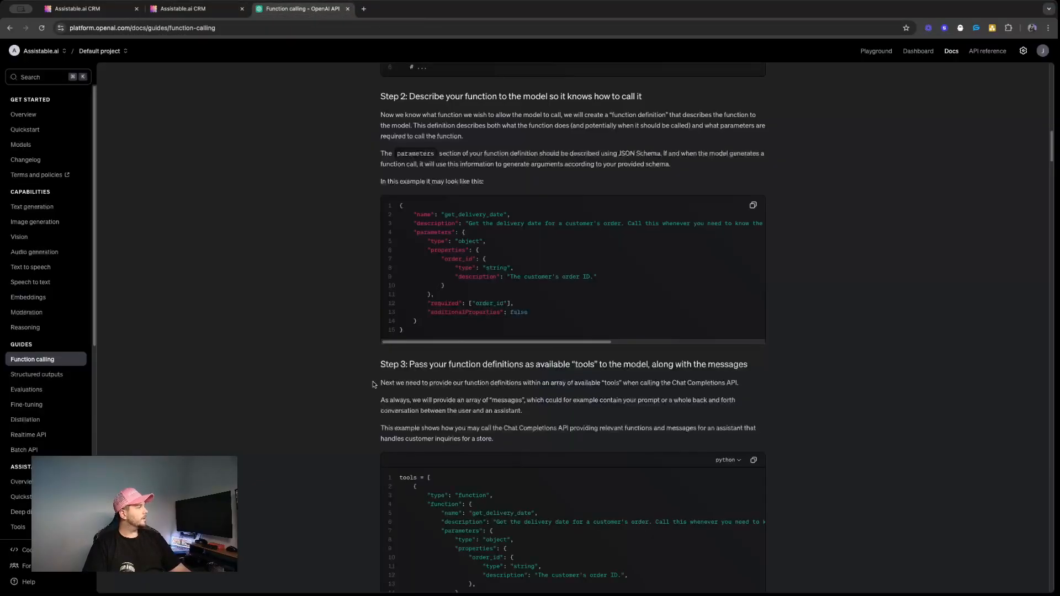
left_click_drag(409, 335, 372, 211)
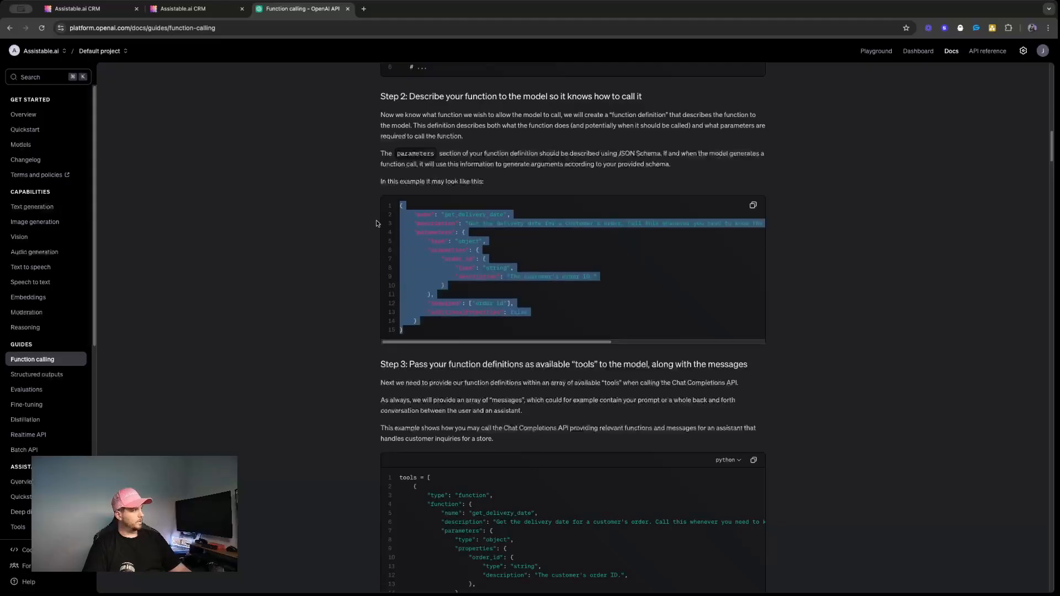
left_click(173, 9)
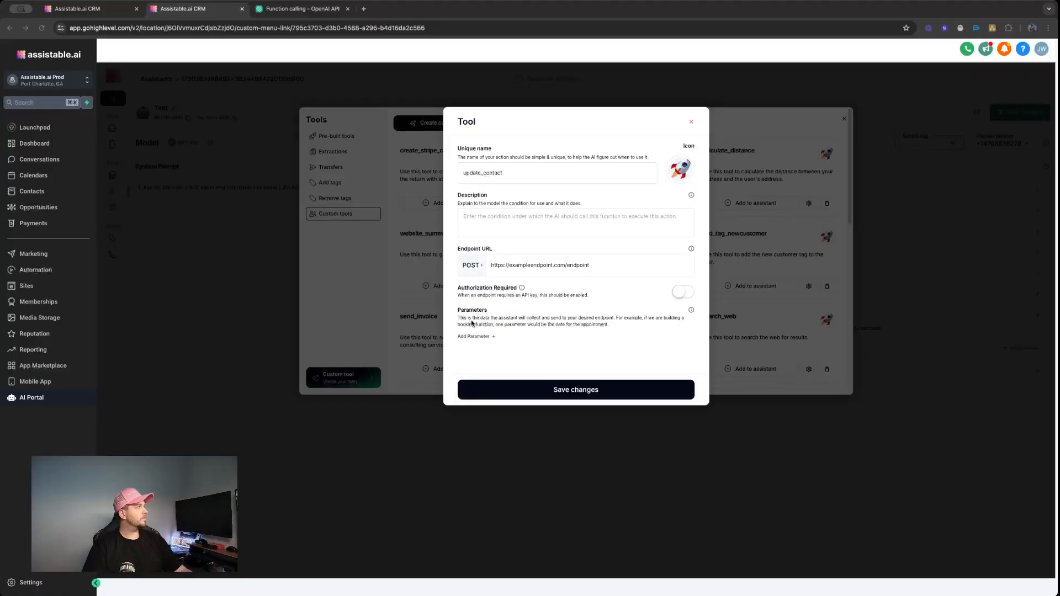
Compare the tool's unique name with the name entry in the OpenAI guide's function definition
double_click(503, 174)
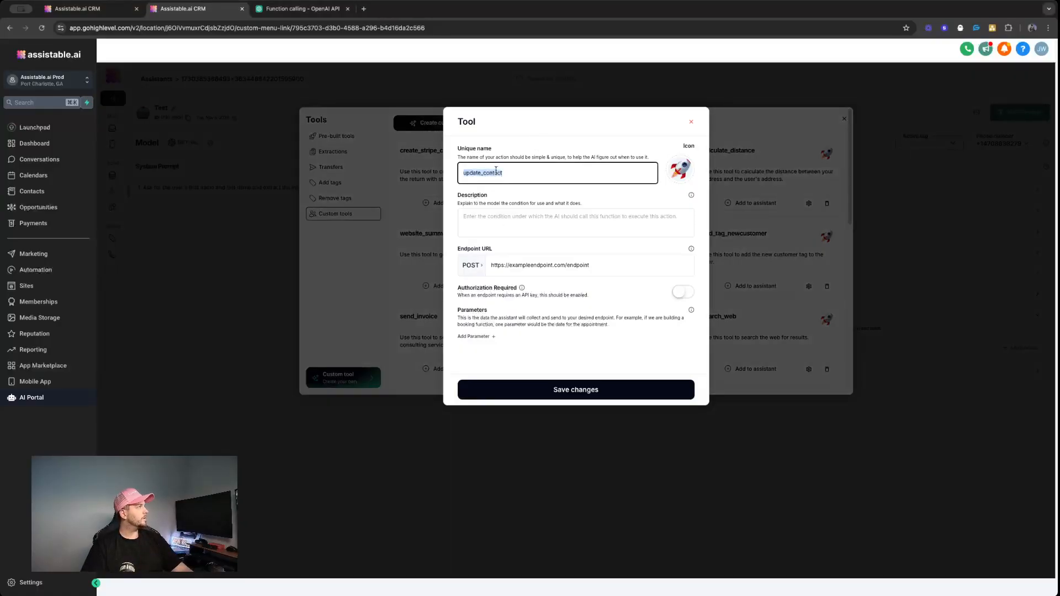
left_click(307, 14)
left_click(449, 214)
left_click_drag(449, 214, 465, 215)
double_click(466, 214)
left_click(486, 214)
double_click(493, 214)
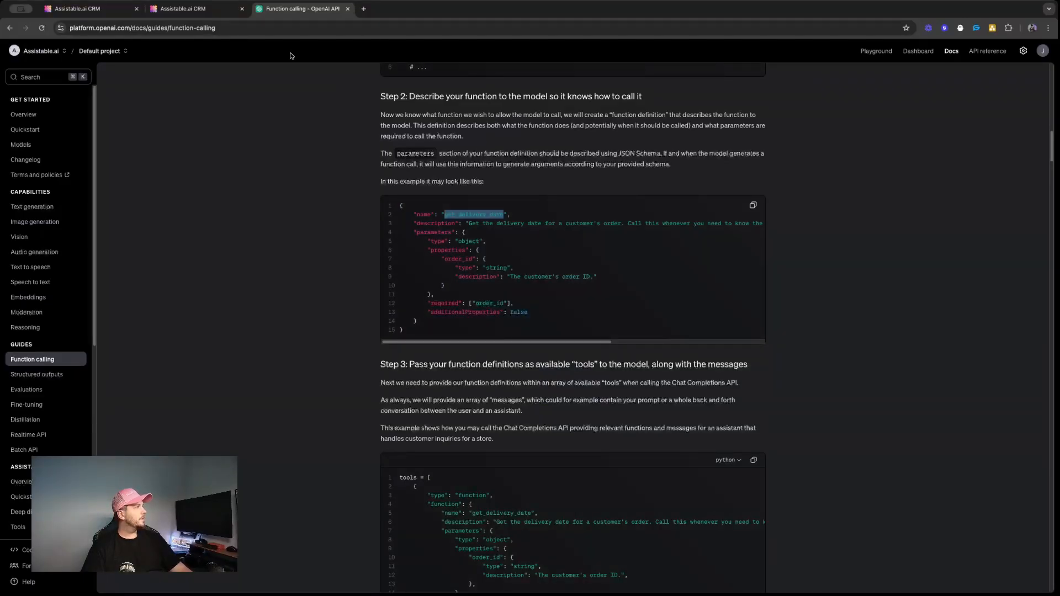
left_click(77, 8)
left_click(213, 10)
left_click(535, 227)
left_click(526, 203)
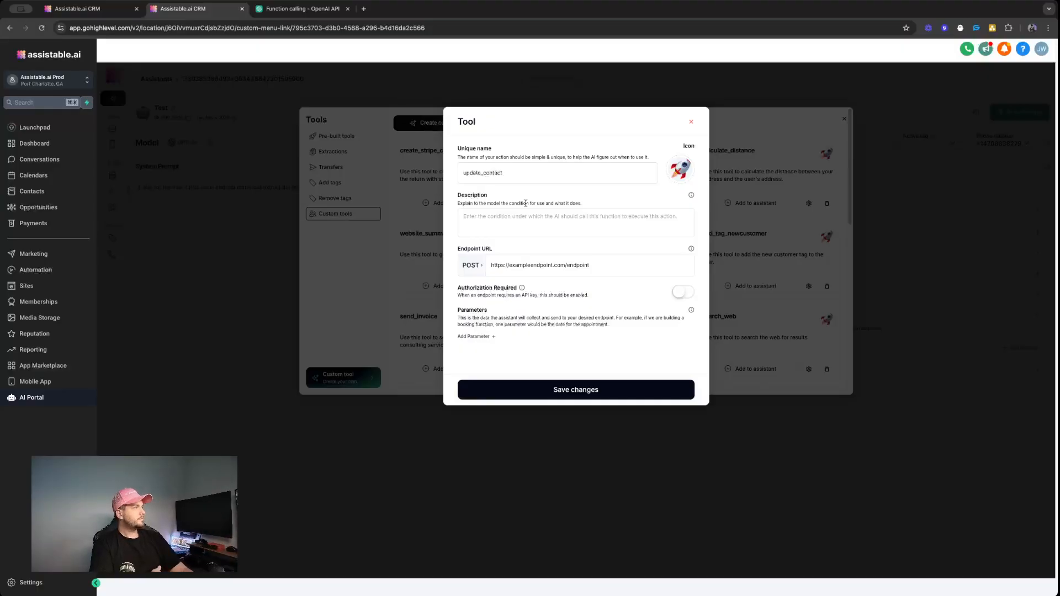
Copy the get_delivery_date description from the OpenAI guide's example into the tool's description
left_click(283, 11)
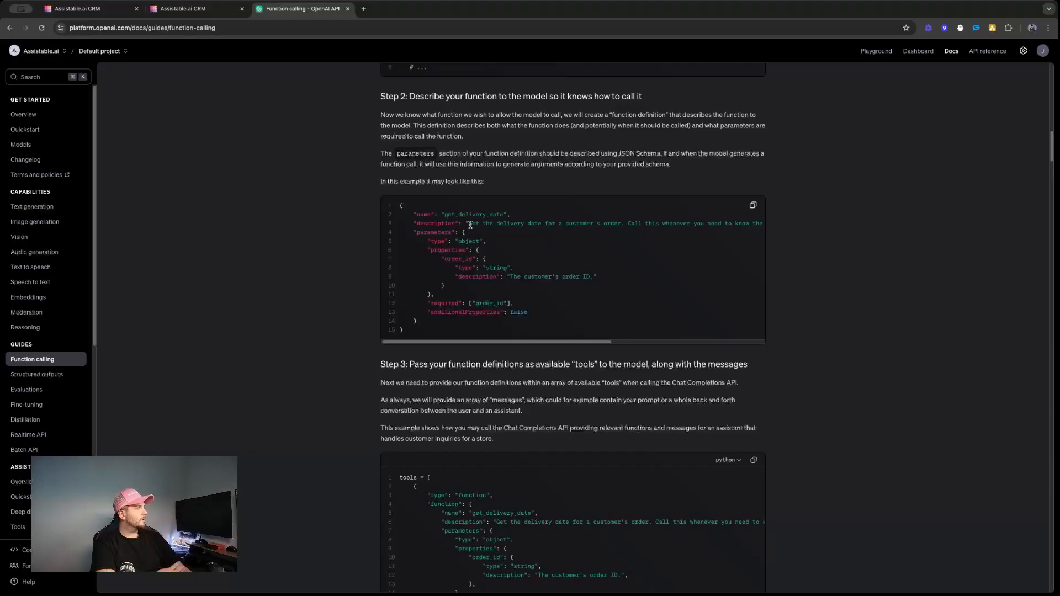
left_click_drag(466, 223, 750, 224)
key("super+c")
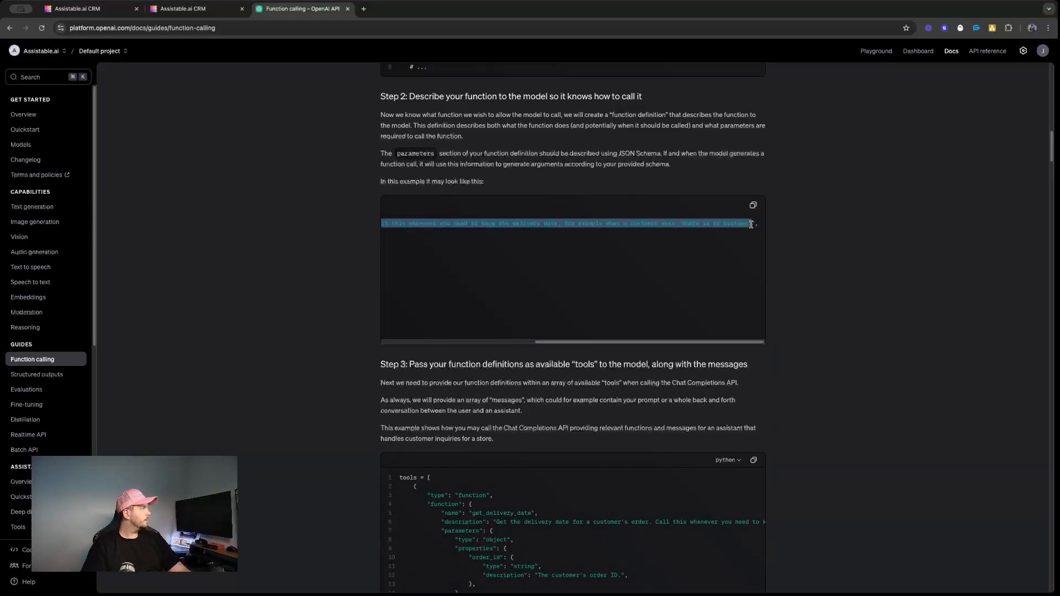
left_click(182, 8)
left_click(502, 210)
key("super+v")
double_click(493, 173)
left_click(544, 196)
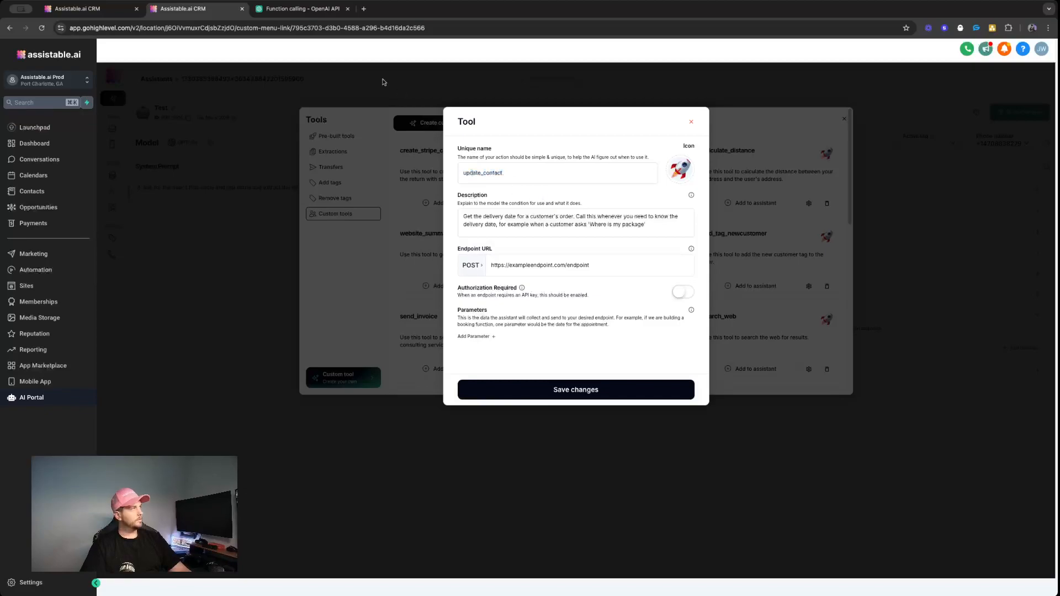
Compare the pasted description with the name and description entries in the OpenAI guide's example
key("ctrl+Tab")
scroll(475, 250, "left", 5)
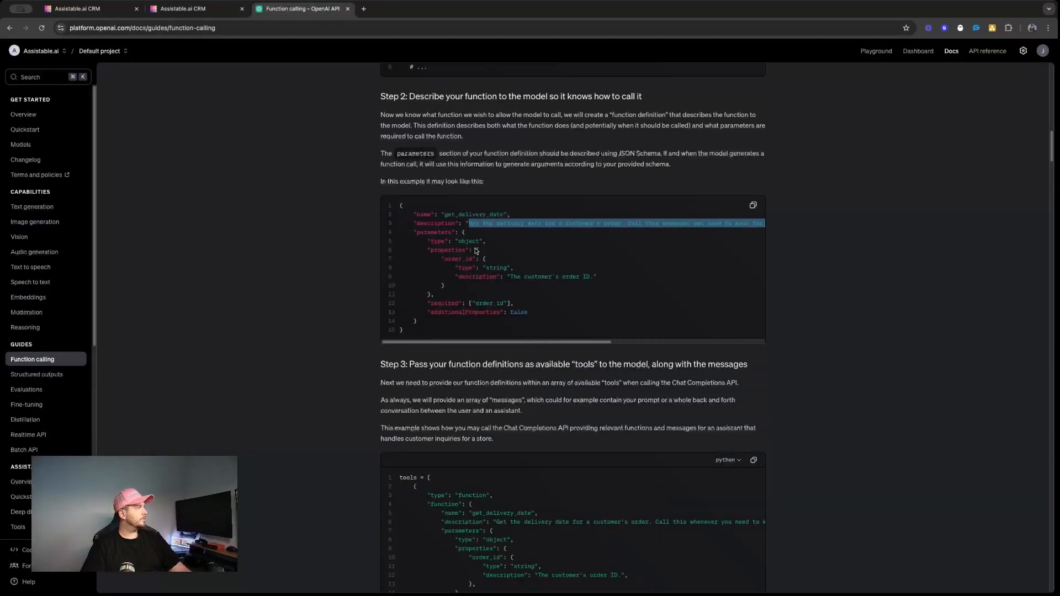
triple_click(480, 214)
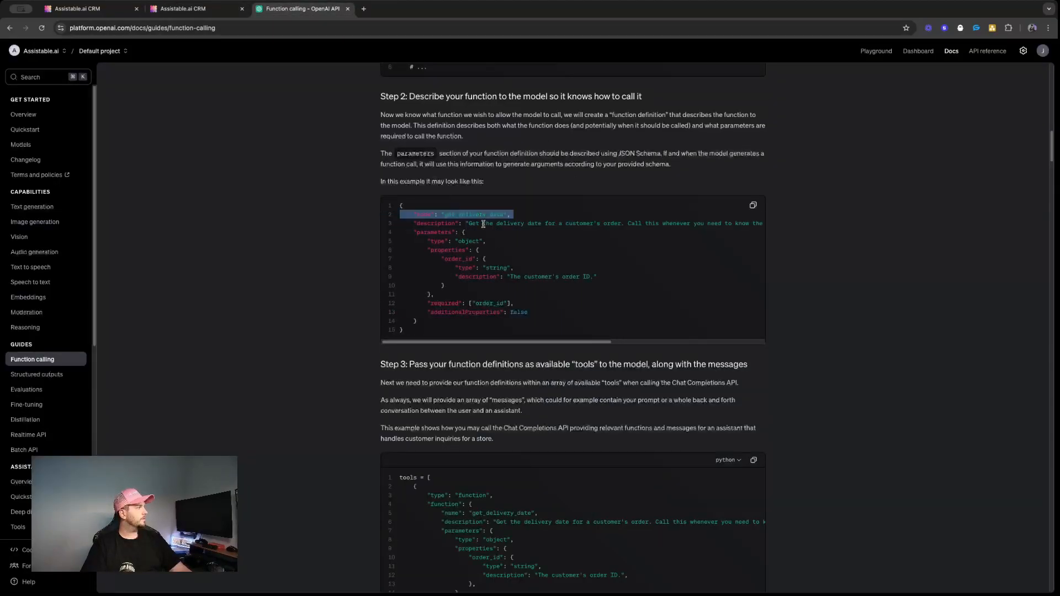
left_click(195, 3)
left_click(483, 212)
left_click_drag(463, 216, 649, 226)
left_click(681, 234)
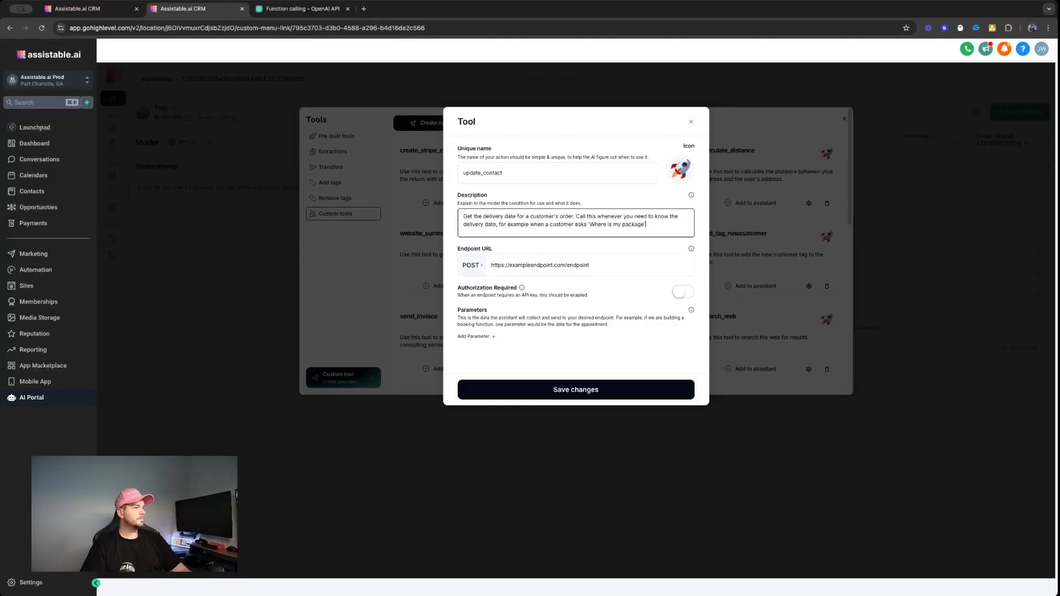
key("super+Tab")
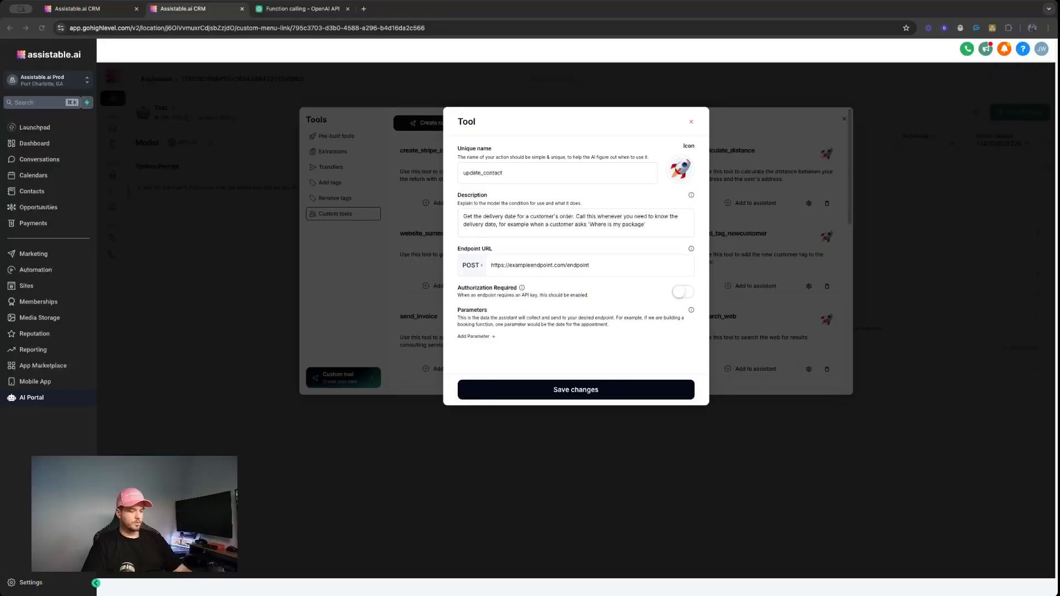
Replace the tool's description with "Use this tool to update the user's contact information to remember for later."
triple_click(579, 220)
left_click_drag(645, 226, 461, 215)
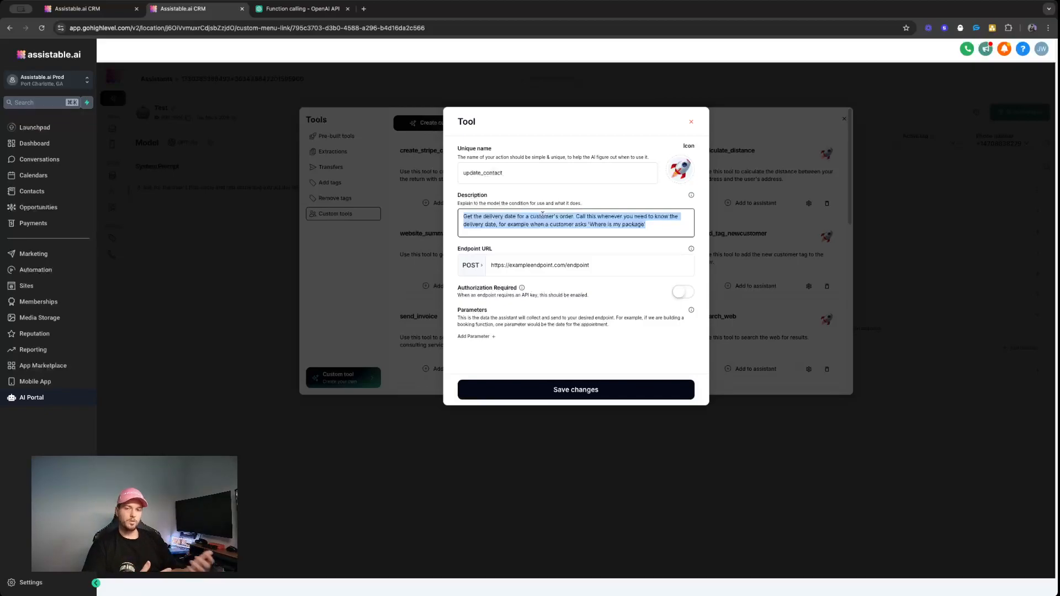
key("BackSpace")
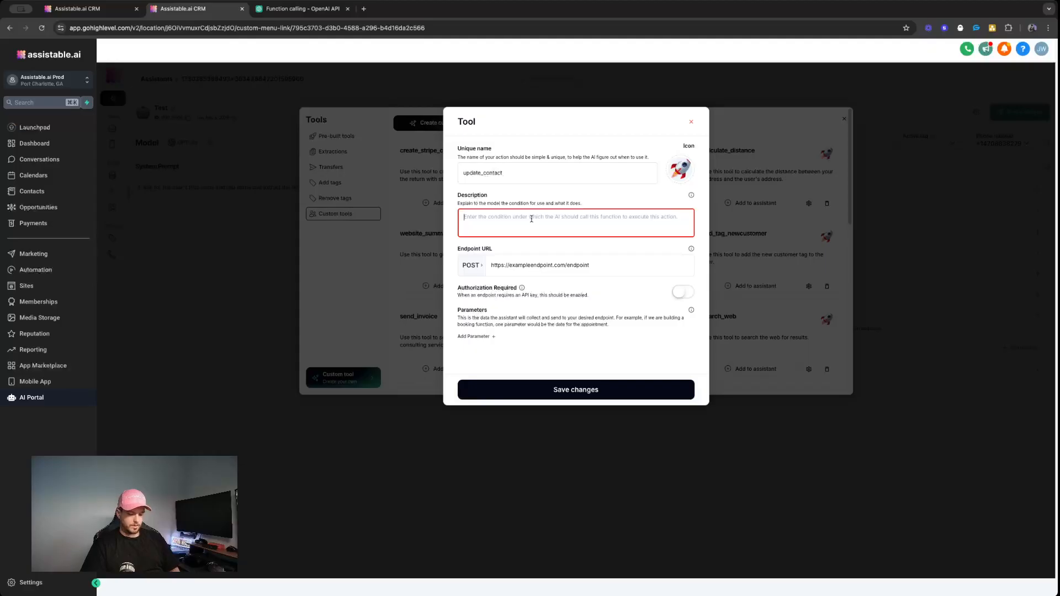
type("Use th")
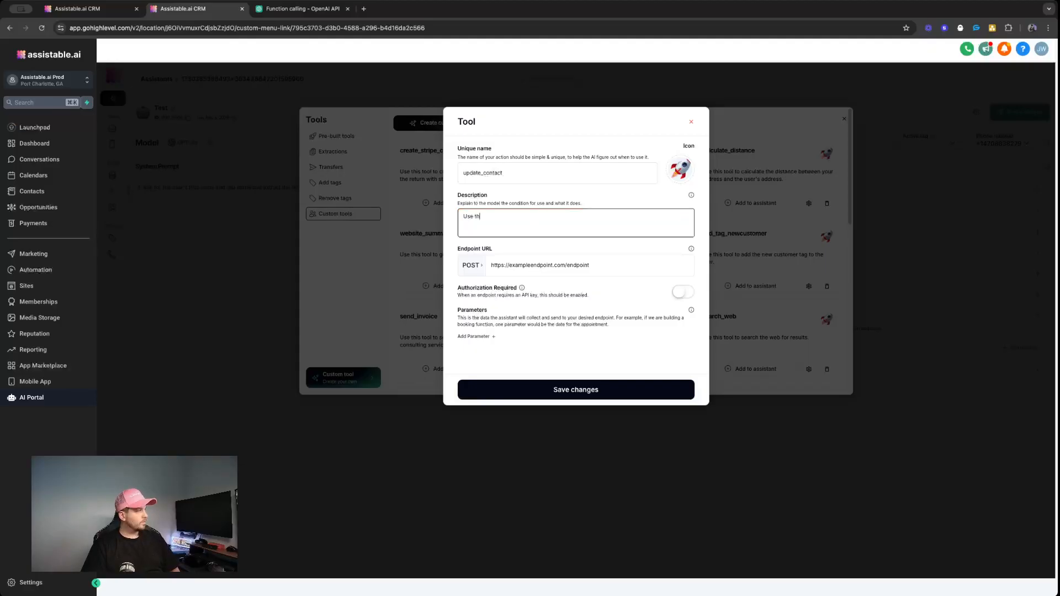
type("is tool to updat")
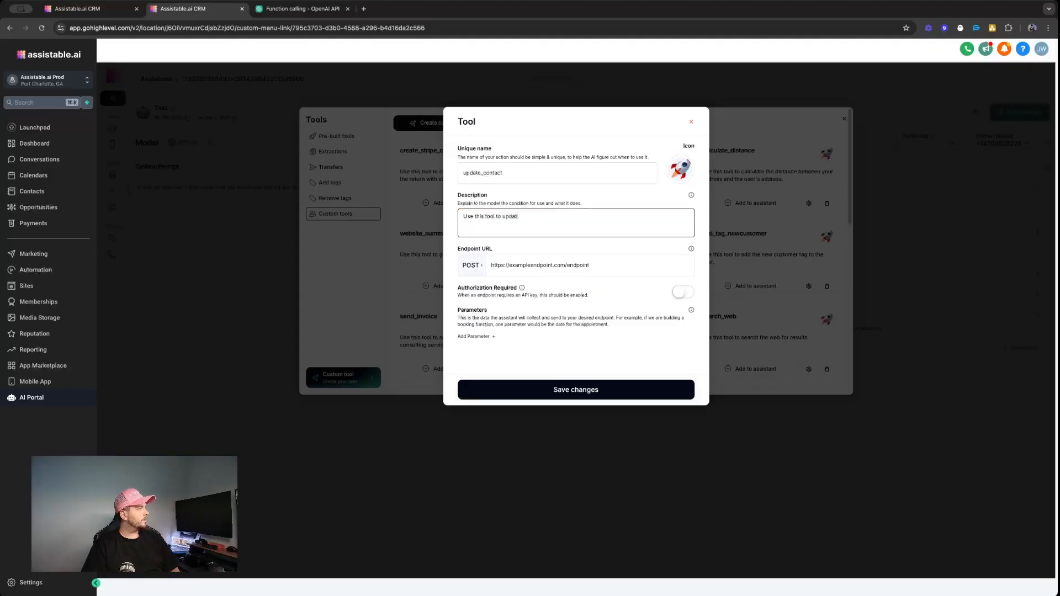
type("e the user's contact ifnor")
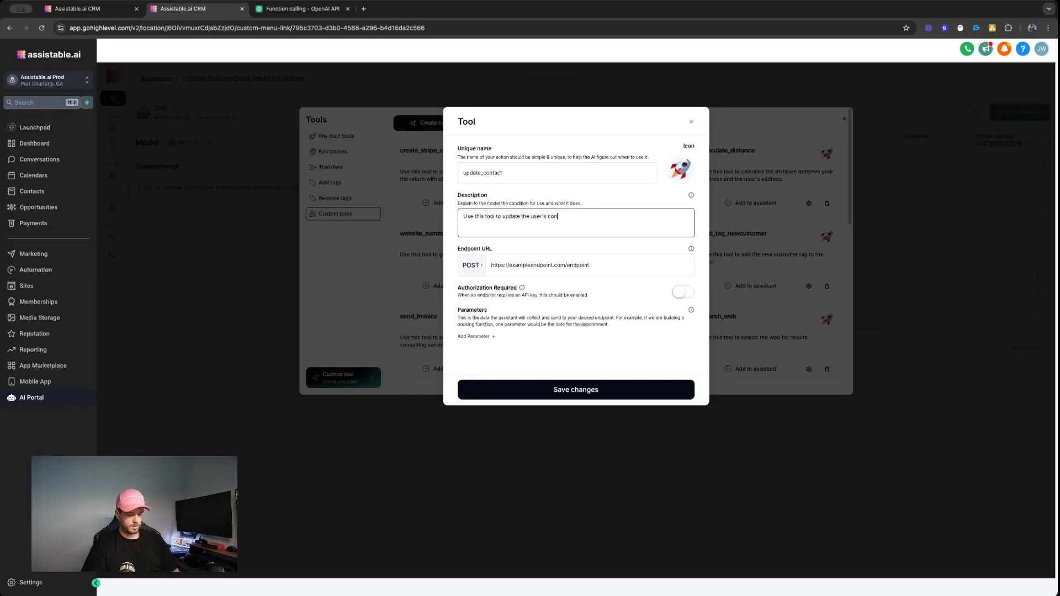
key("BackSpace")
key("BackSpace")
key("BackSpace")
key("BackSpace")
type("information to remember for later.")
Append "Call the function whenever the user tells you their name." to the tool's description
double_click(527, 217)
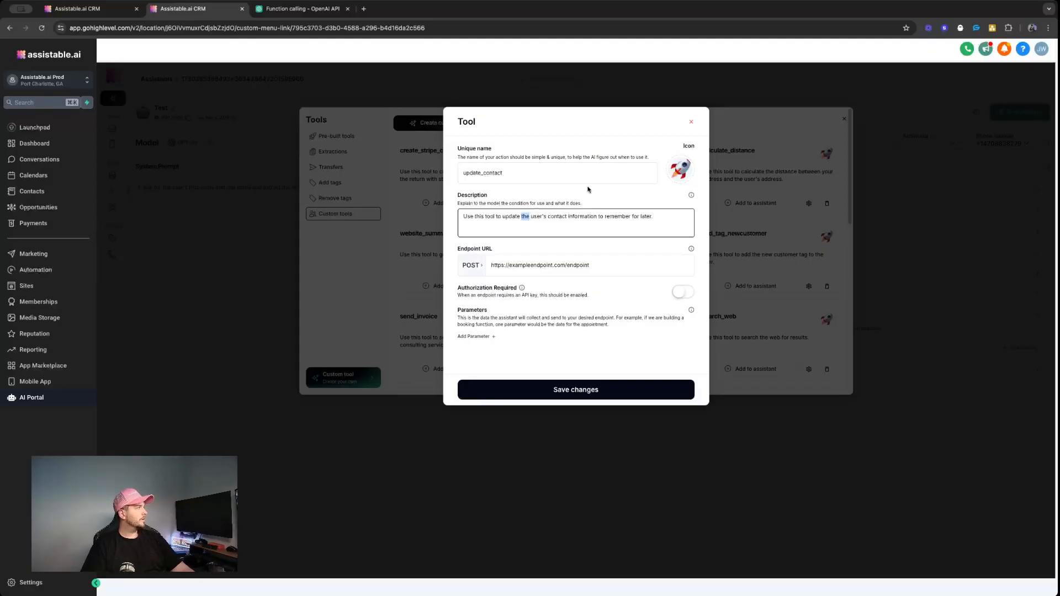
left_click(588, 191)
left_click_drag(470, 215, 642, 225)
left_click_drag(515, 216, 627, 221)
left_click(641, 217)
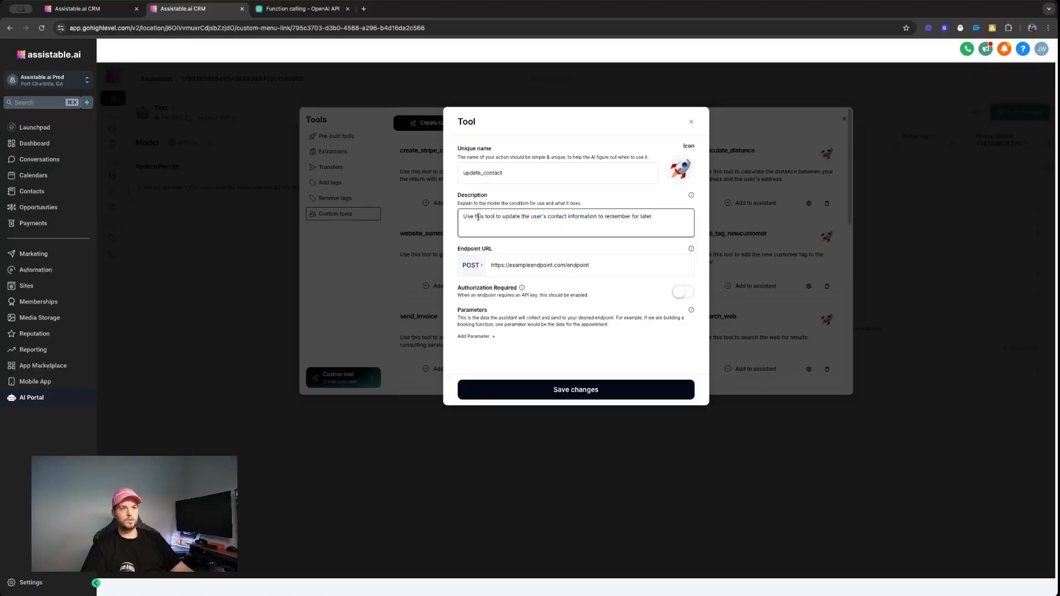
left_click(660, 216)
type("Call the function whenever the user tells you their name.")
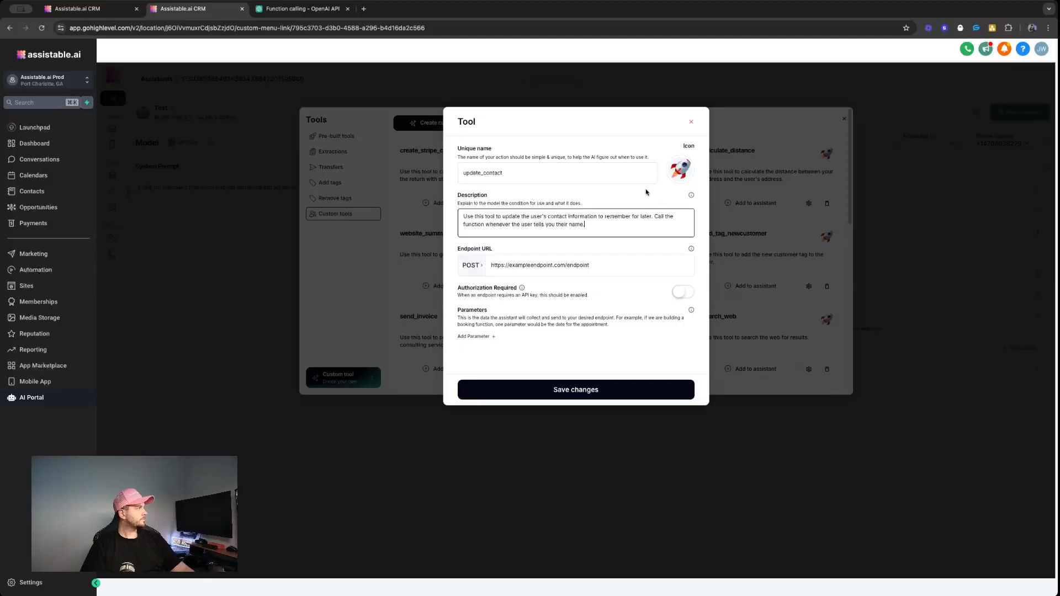
triple_click(600, 221)
left_click(613, 202)
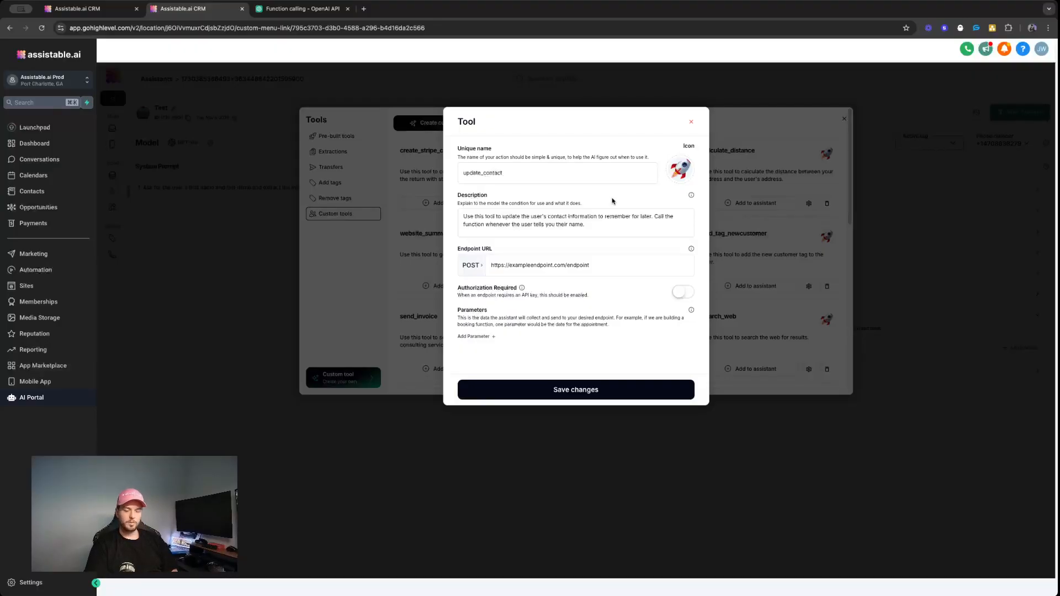
triple_click(574, 225)
triple_click(591, 224)
triple_click(610, 223)
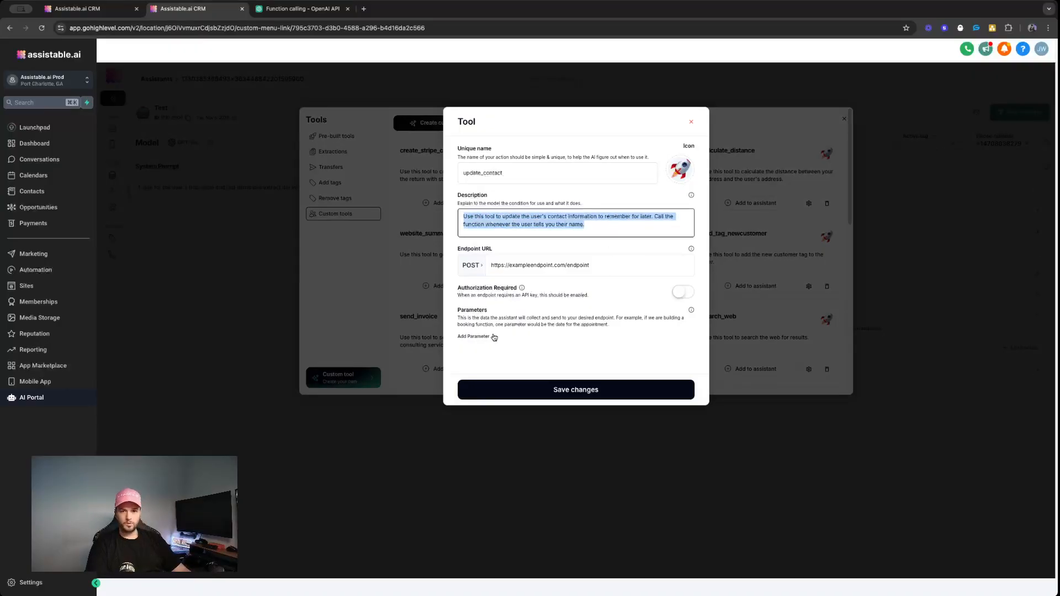
triple_click(578, 226)
left_click(613, 227)
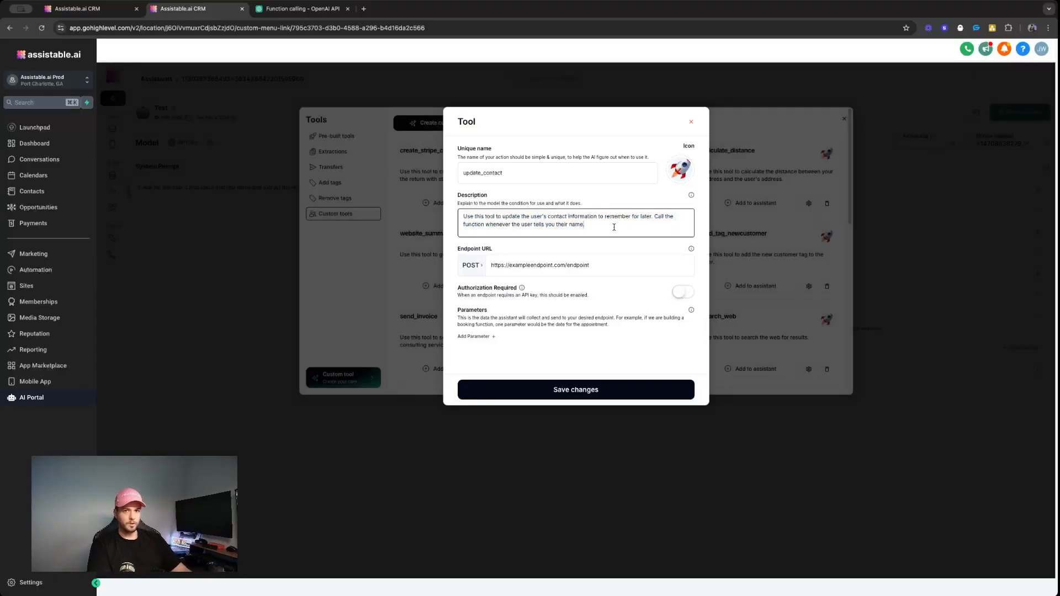
triple_click(614, 227)
triple_click(607, 232)
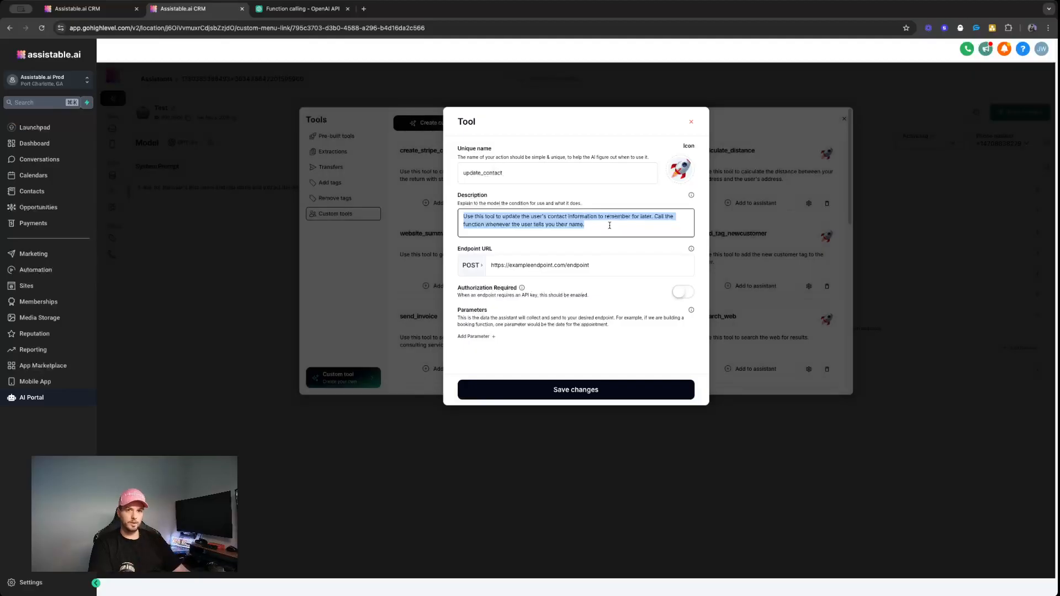
left_click(598, 227)
left_click(534, 304)
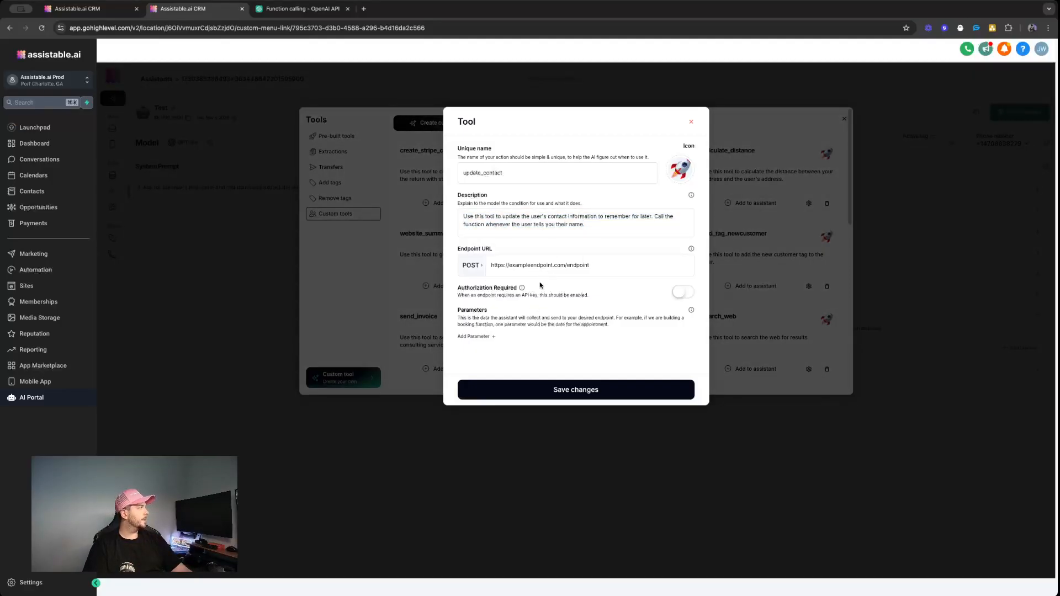
Add an Inbound Webhook trigger to the fill contact info workflow
left_click(87, 13)
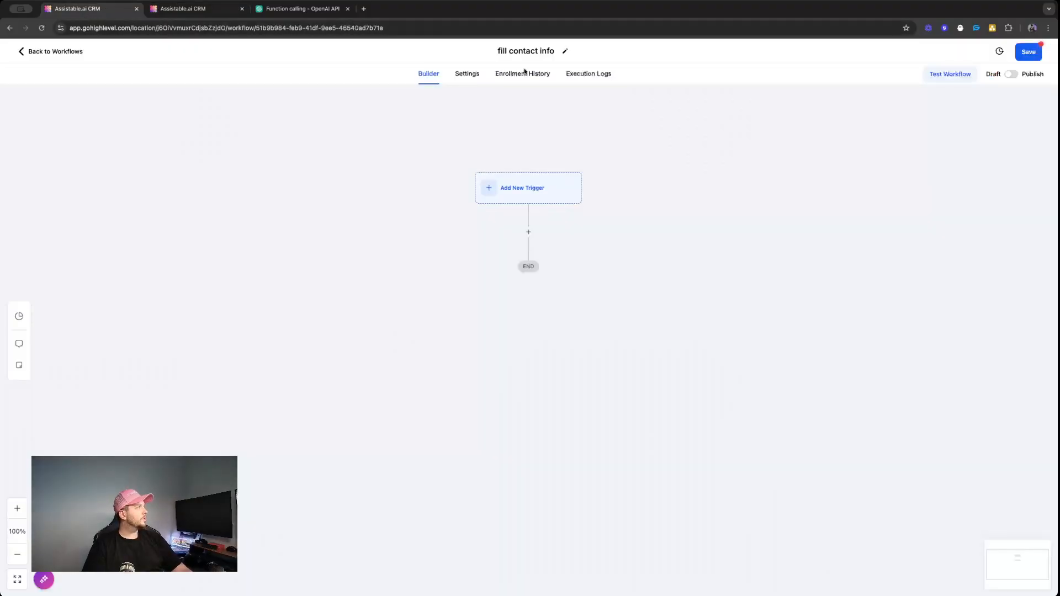
left_click(528, 198)
left_click(854, 148)
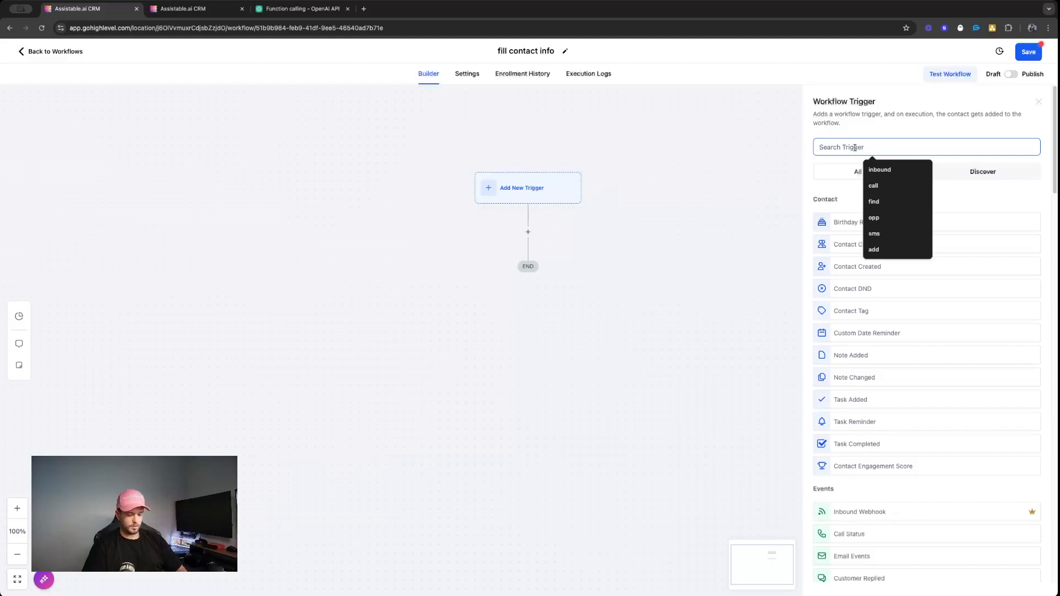
type("inbound")
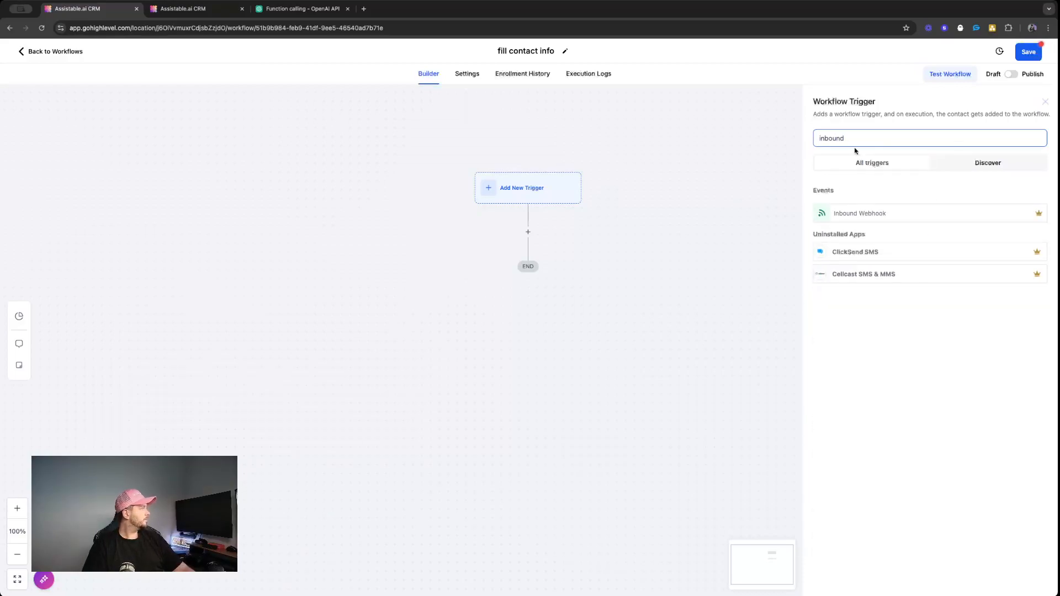
left_click(852, 215)
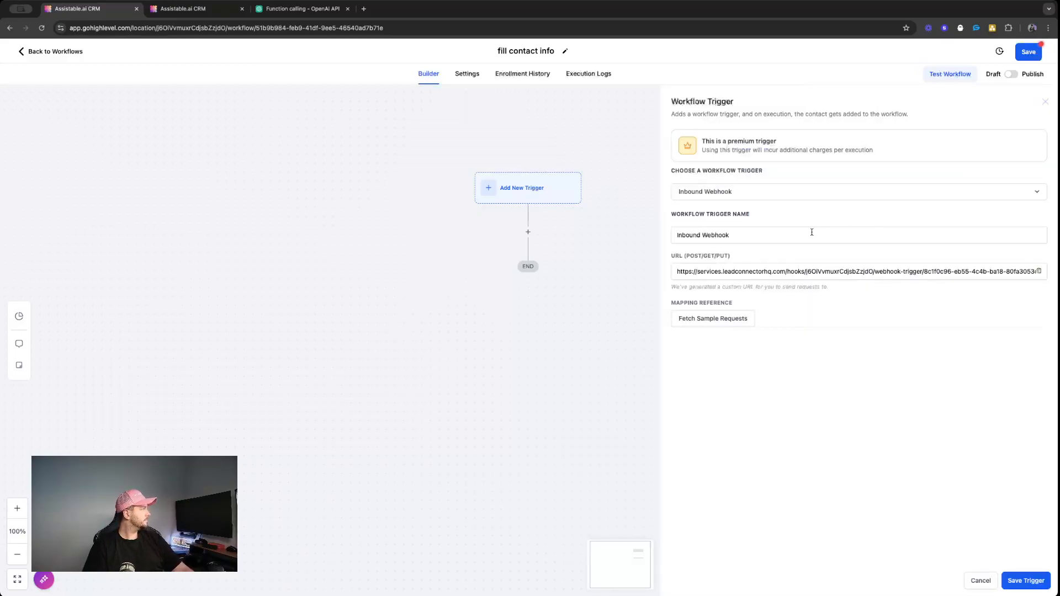
Copy the Inbound Webhook trigger's URL into the update_contact tool's endpoint URL, replacing the example address
left_click(865, 270)
left_click(1038, 271)
left_click(197, 8)
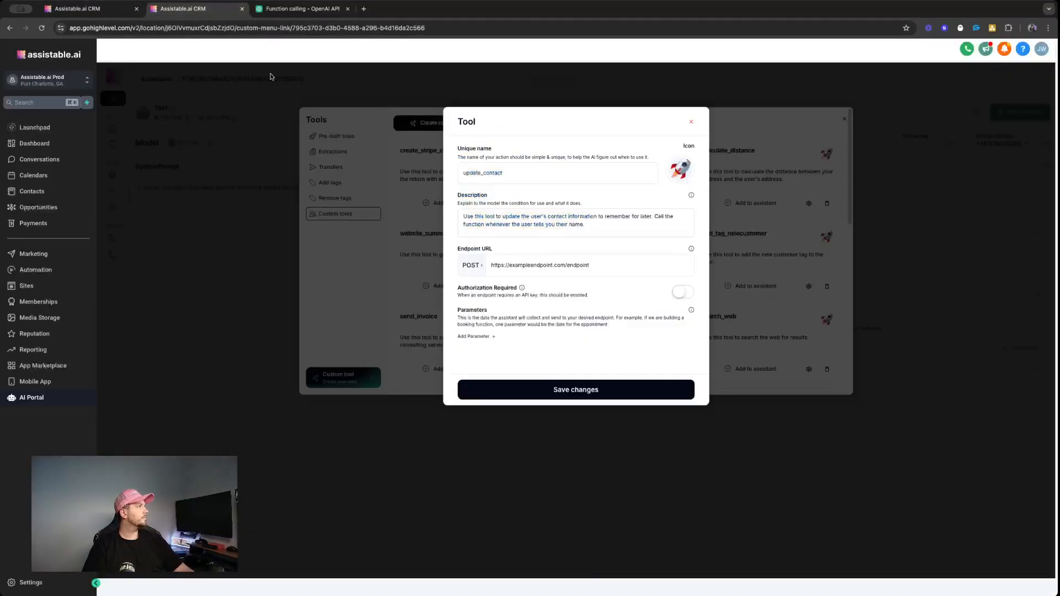
triple_click(577, 266)
key("super+v")
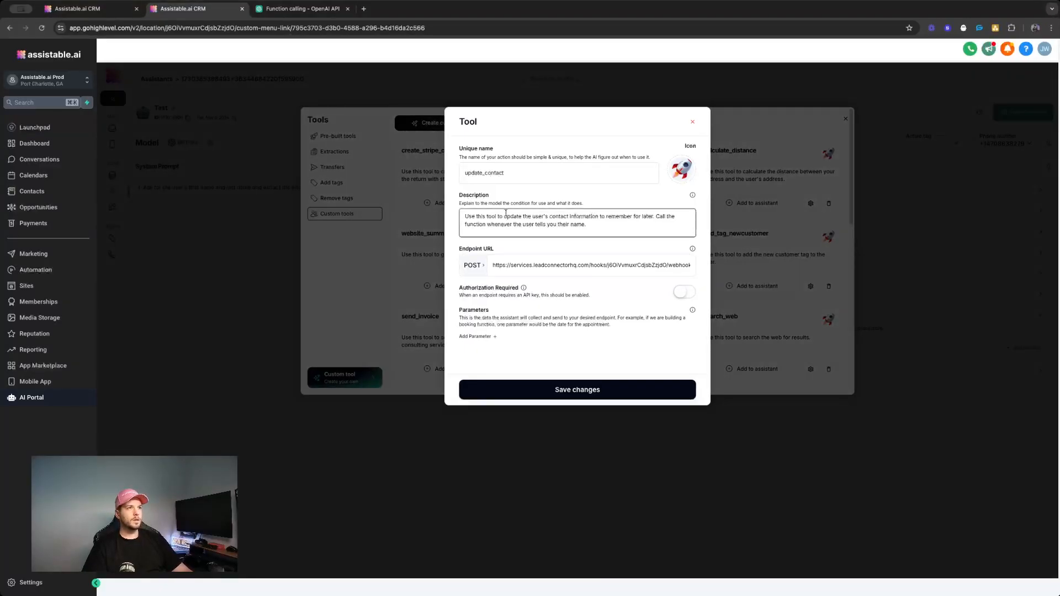
Add two empty parameter rows to the update_contact tool
left_click(489, 336)
left_click(474, 356)
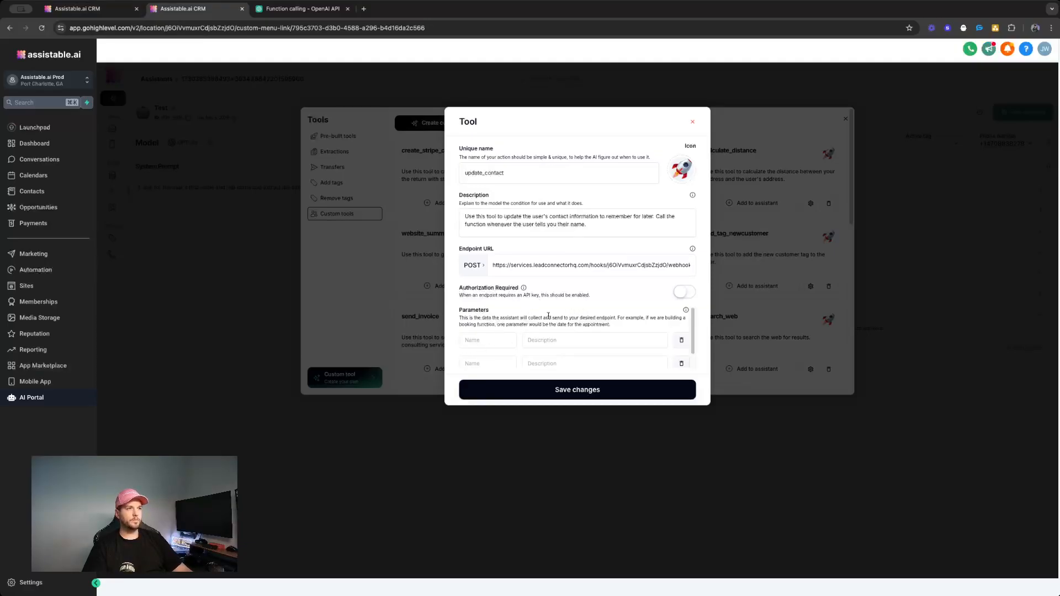
double_click(517, 324)
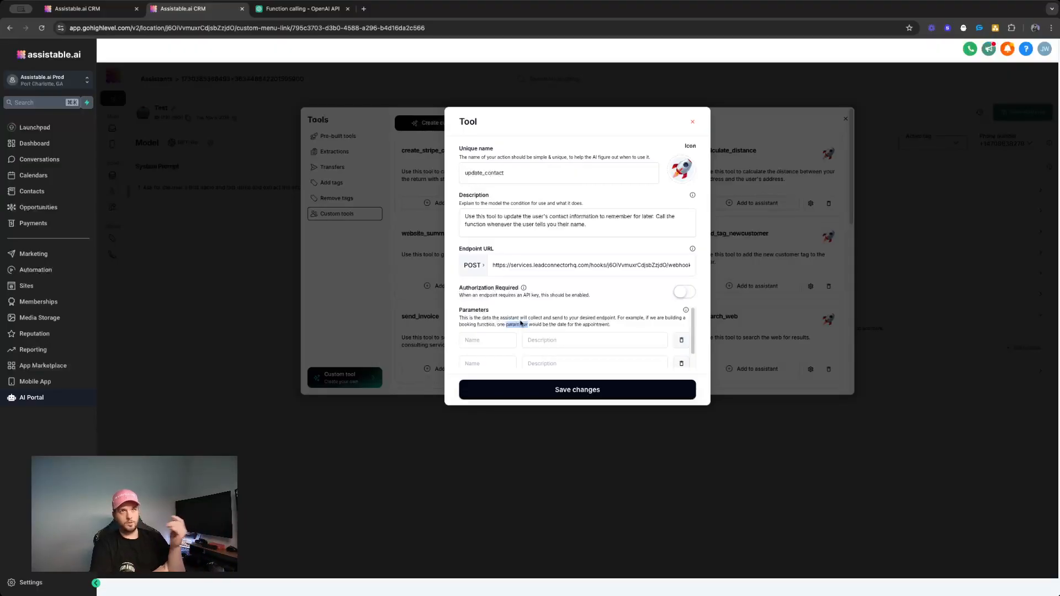
Review the function name and description entries in the OpenAI guide's get_delivery_date example
left_click(301, 8)
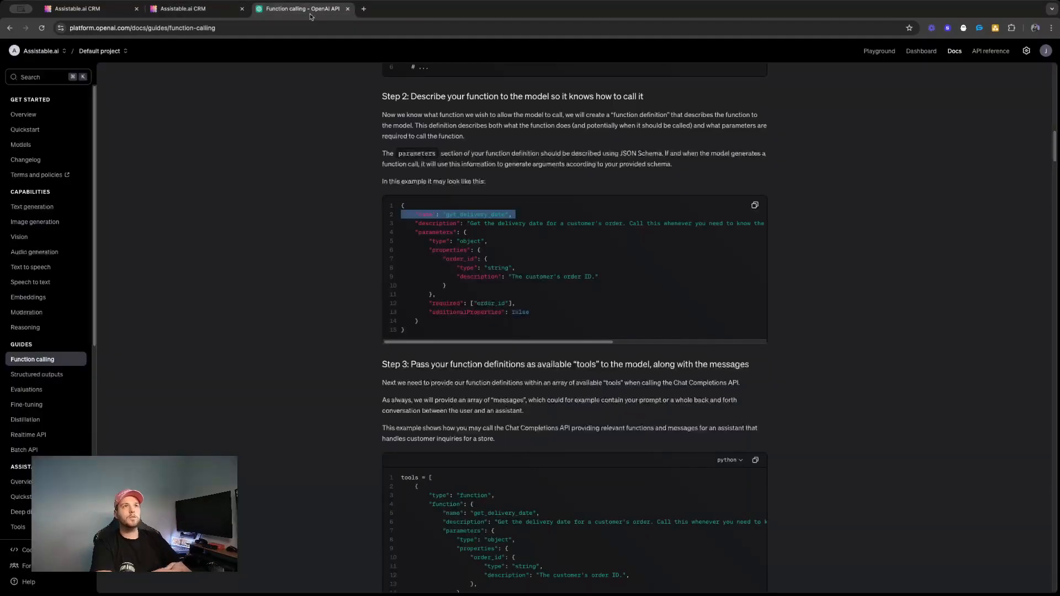
left_click(534, 226)
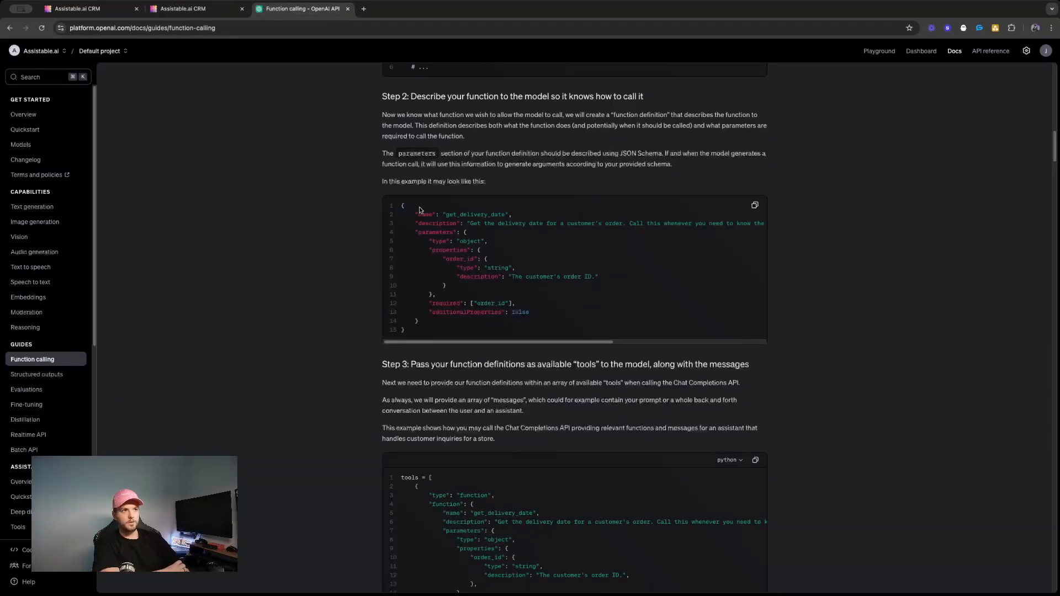
left_click_drag(419, 207, 525, 216)
left_click_drag(412, 223, 654, 232)
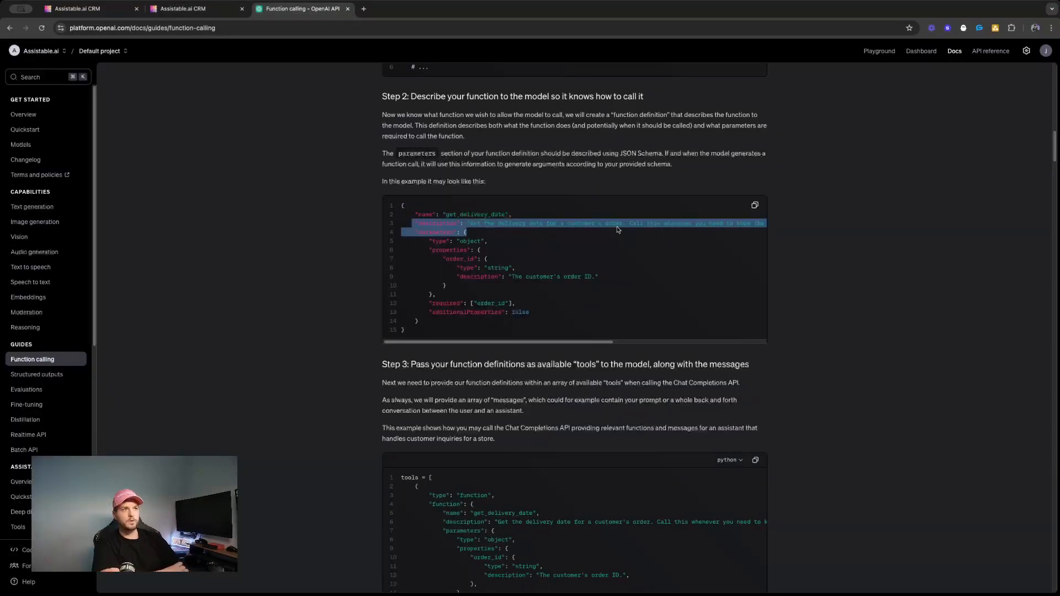
left_click(545, 223)
double_click(456, 214)
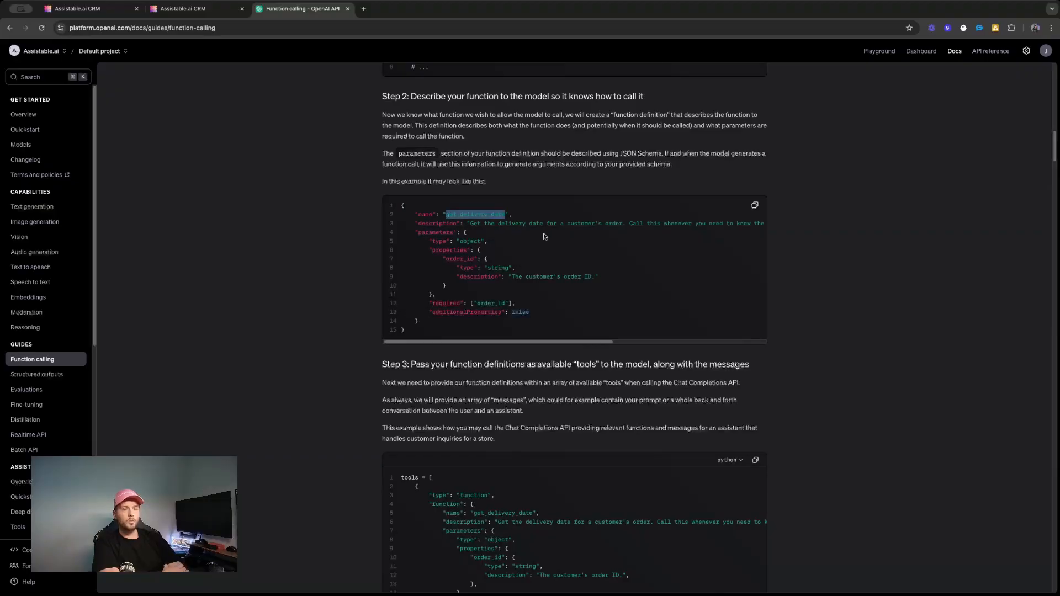
left_click(550, 224)
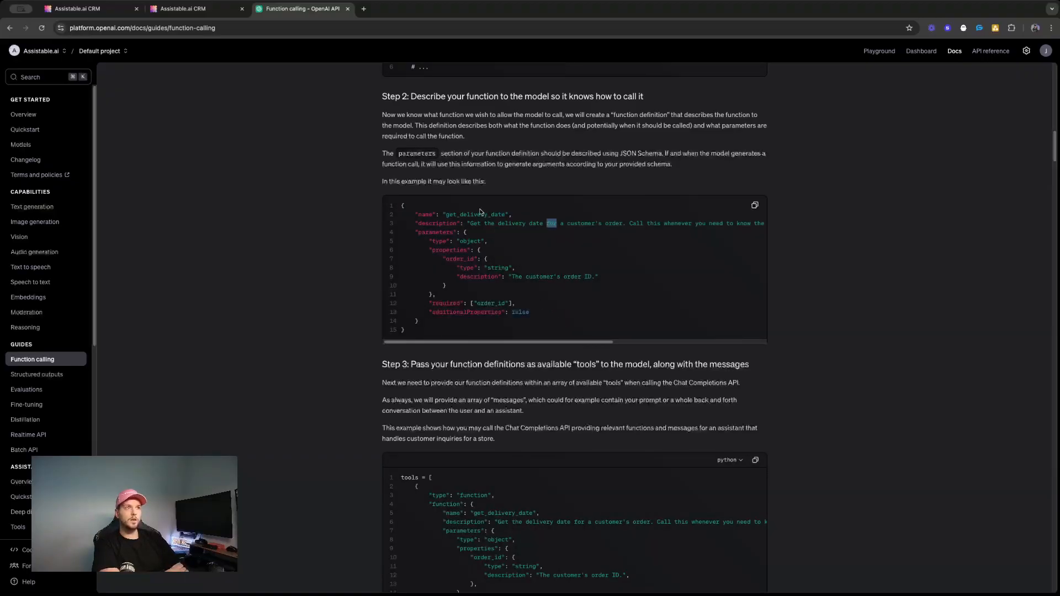
left_click_drag(471, 223, 688, 223)
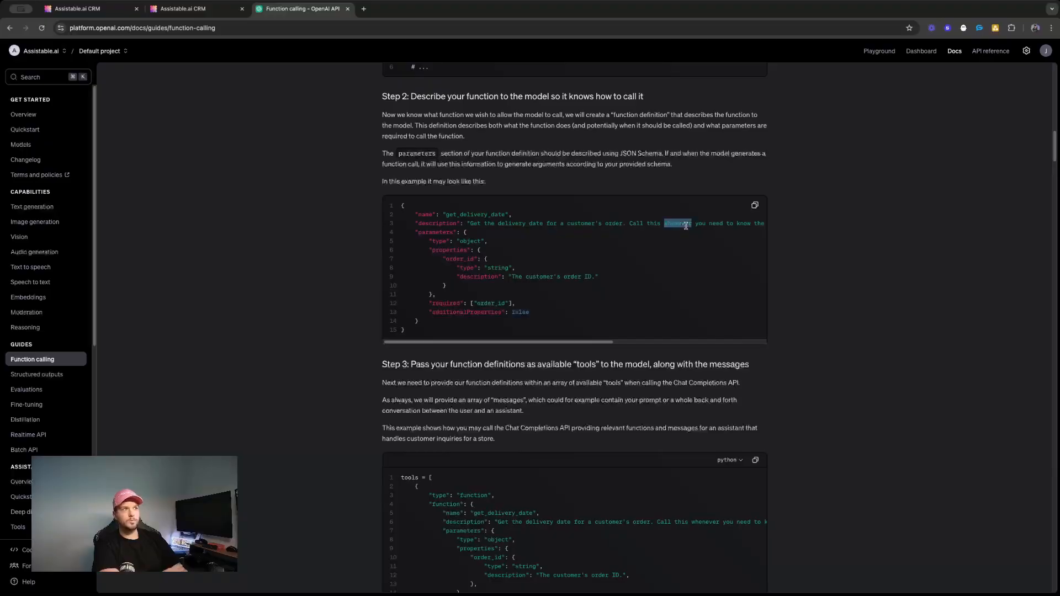
triple_click(687, 223)
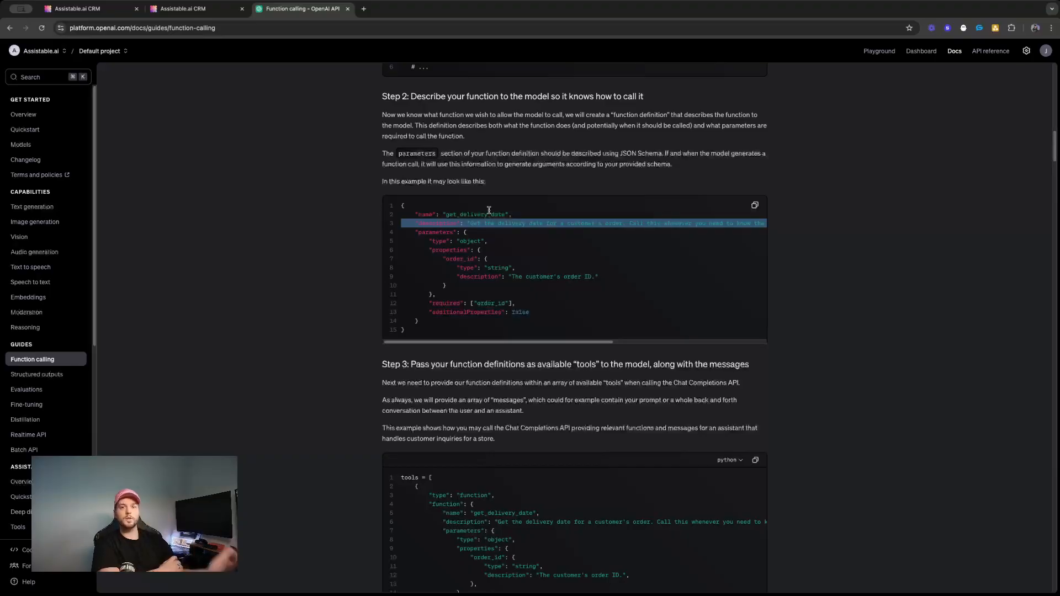
Compare the tool's parameter rows with the properties, order_id and its description in the OpenAI guide's example
double_click(444, 250)
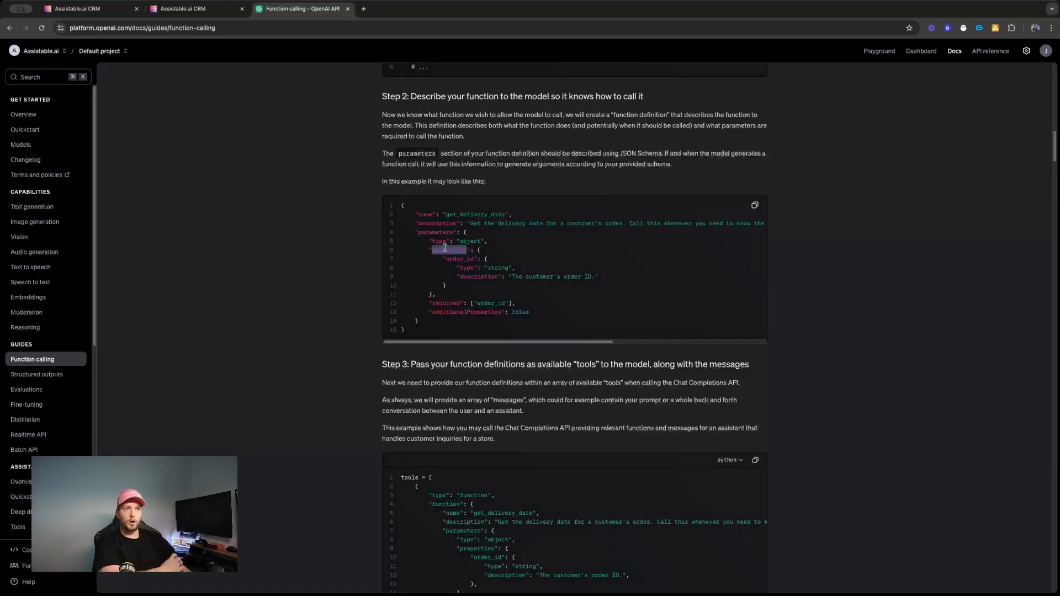
left_click(179, 8)
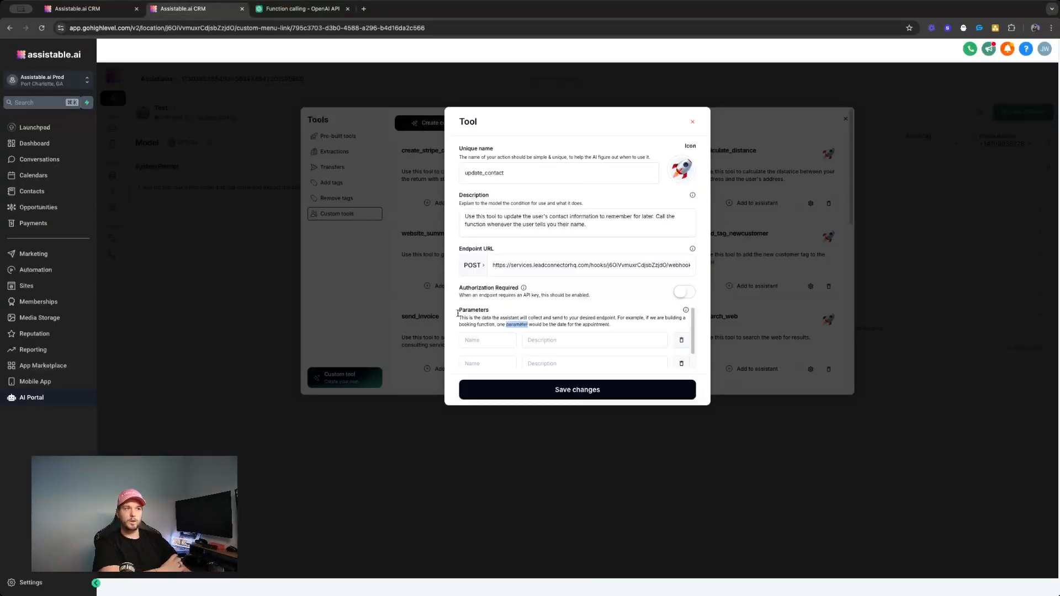
left_click(289, 10)
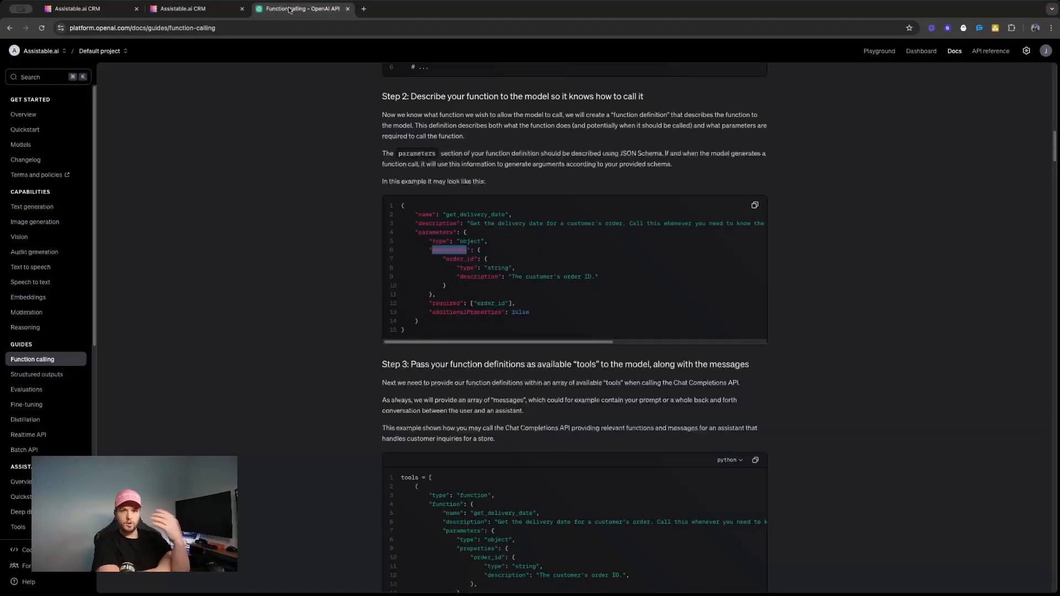
double_click(454, 259)
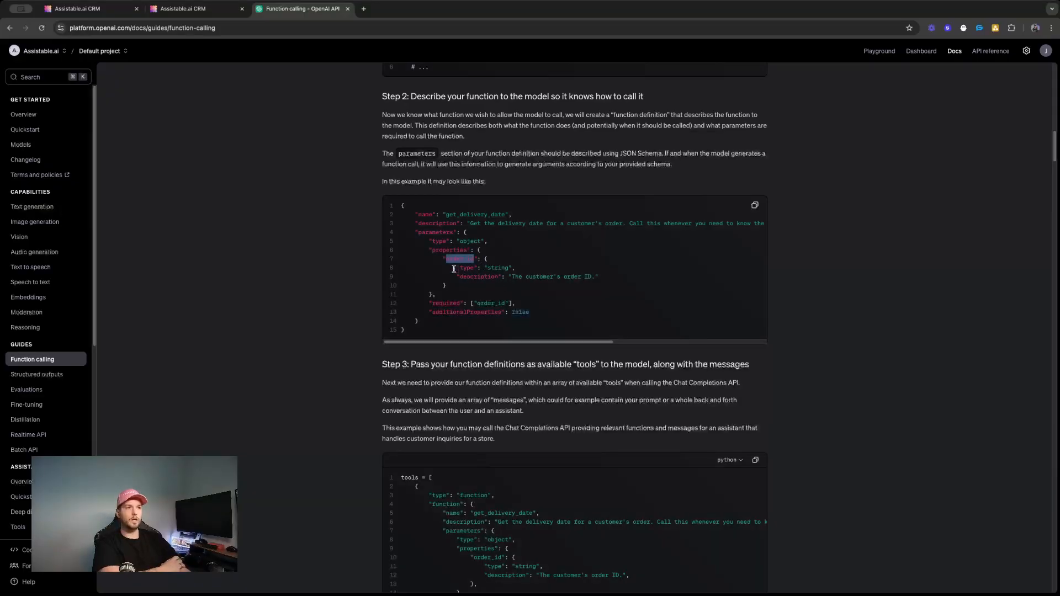
left_click_drag(514, 277, 600, 283)
left_click(510, 276)
left_click_drag(510, 275, 595, 275)
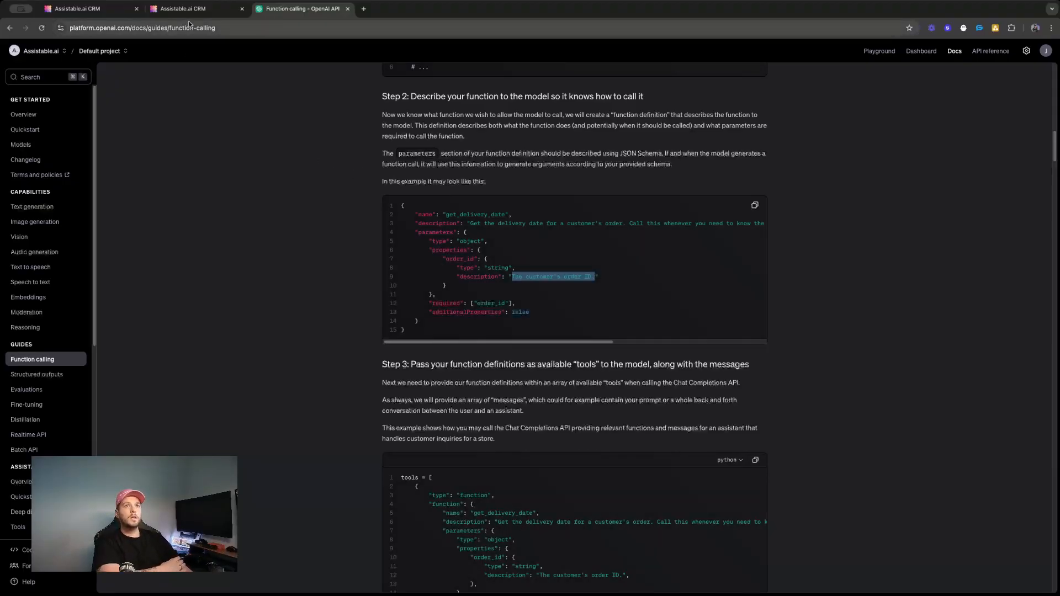
Name the update_contact tool's first parameter first_name
key("ctrl+shift+Tab")
left_click(491, 323)
scroll(491, 323, "down", 1)
left_click(491, 324)
type("firstName")
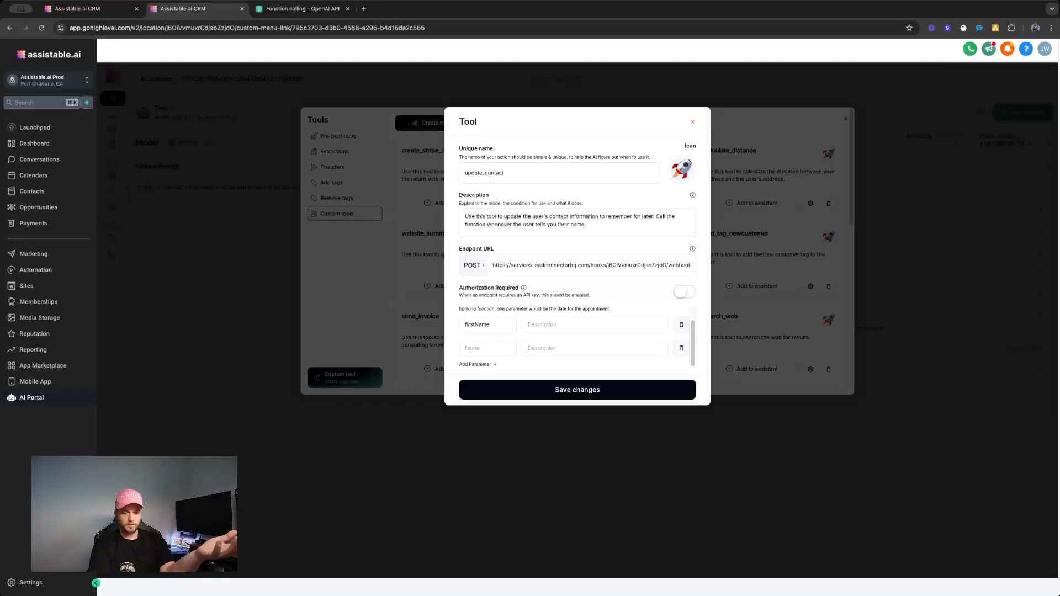
key("BackSpace")
key("BackSpace")
key("BackSpace")
key("BackSpace")
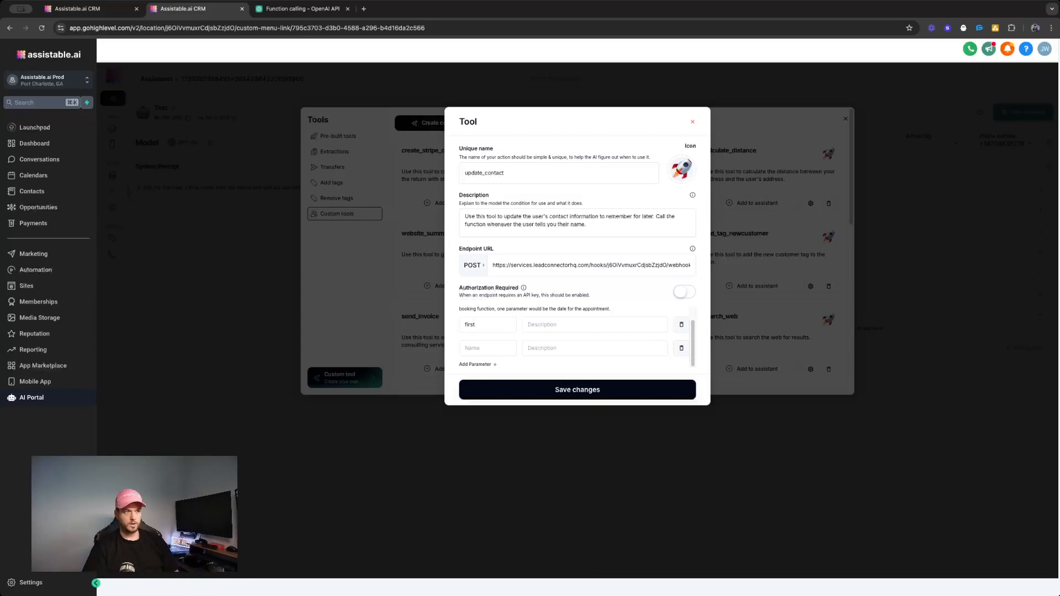
type("_name")
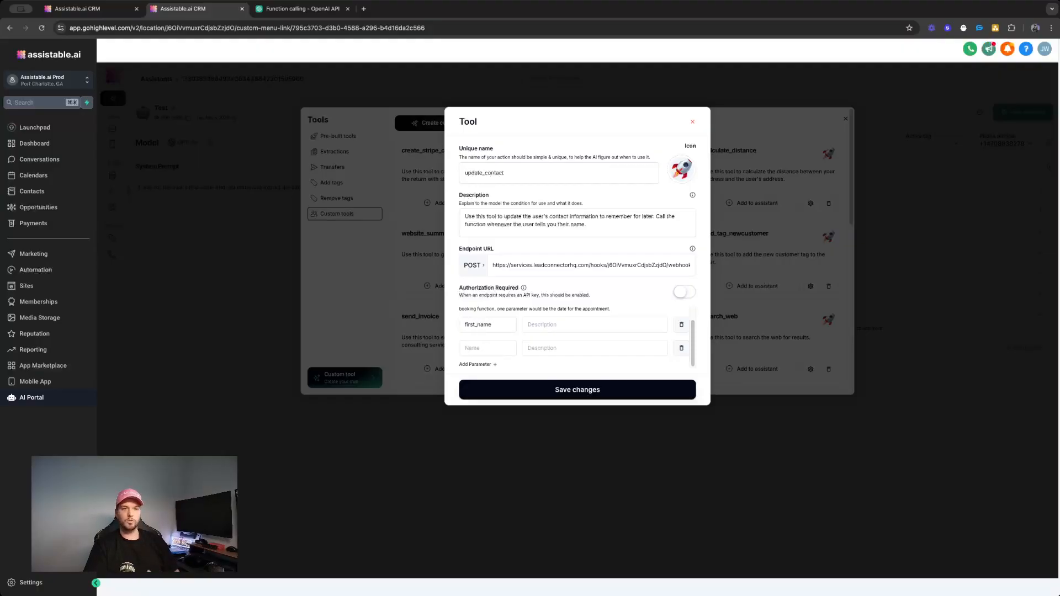
Compare the first_name parameter's naming style with order_id and get_delivery_date in the OpenAI guide's example
left_click(303, 9)
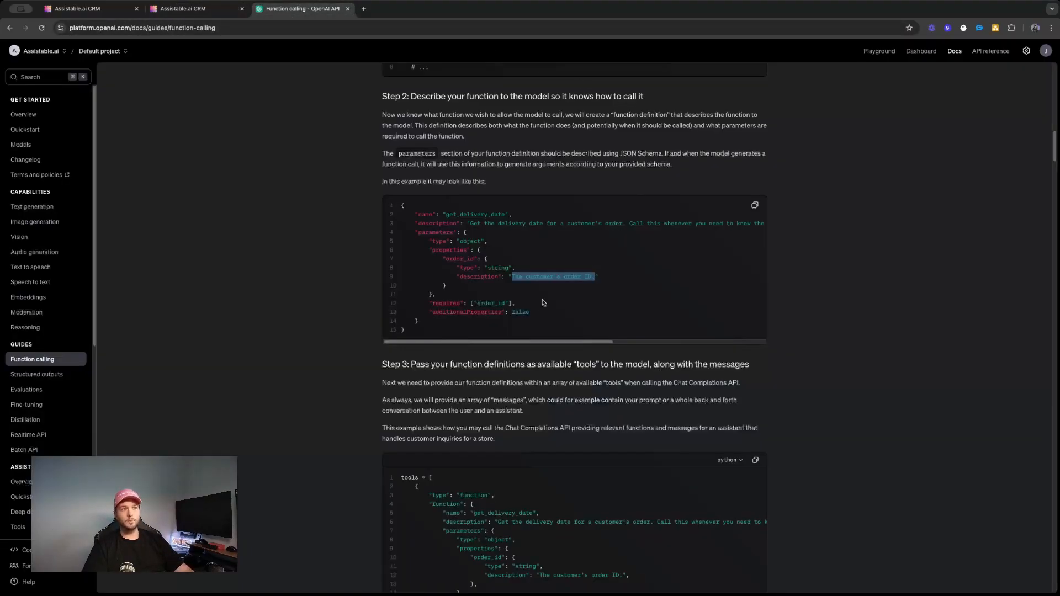
double_click(460, 259)
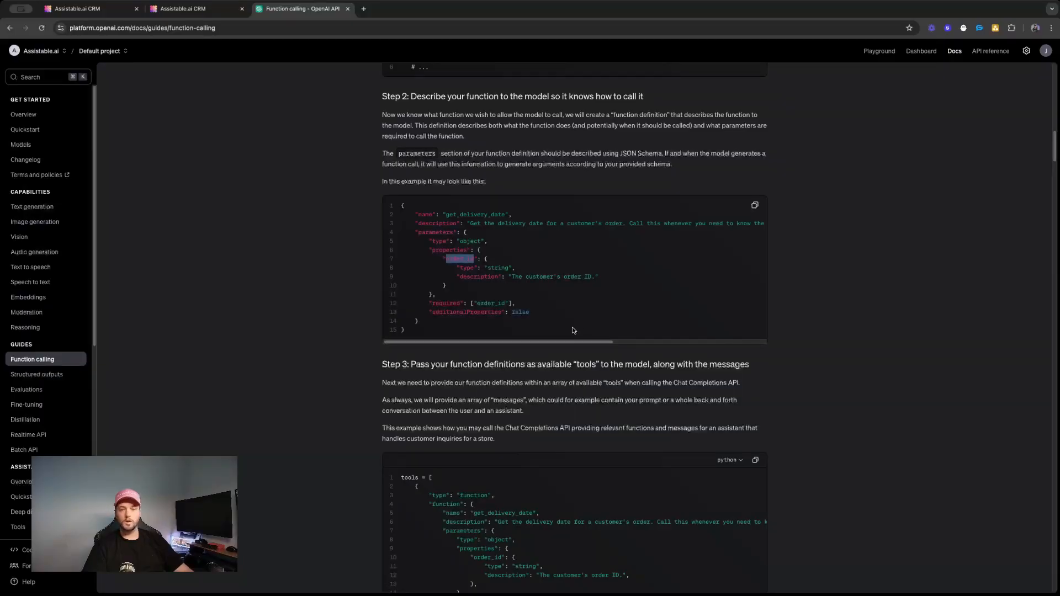
double_click(476, 215)
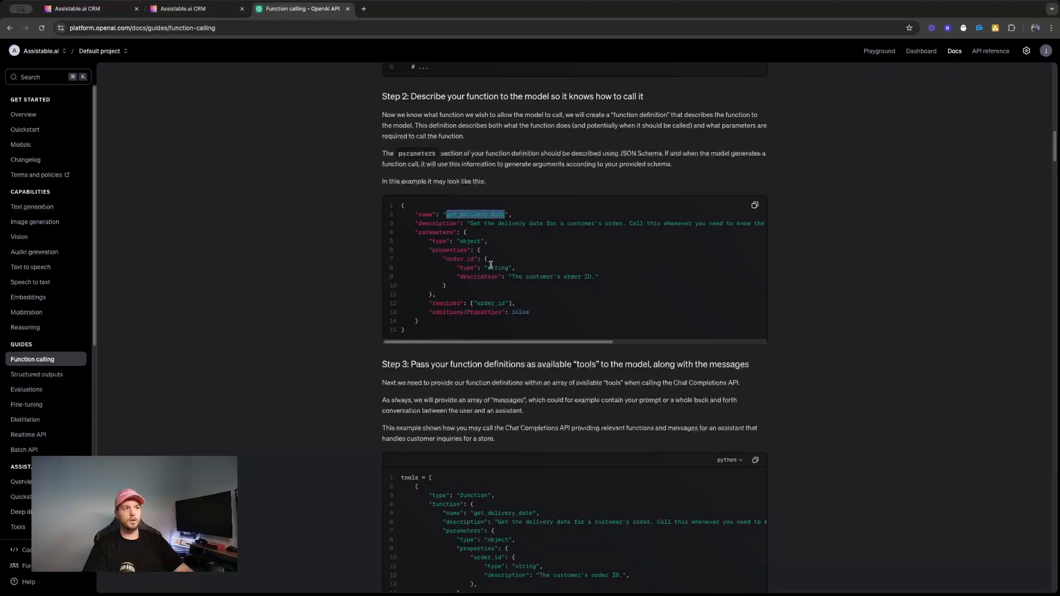
left_click(183, 9)
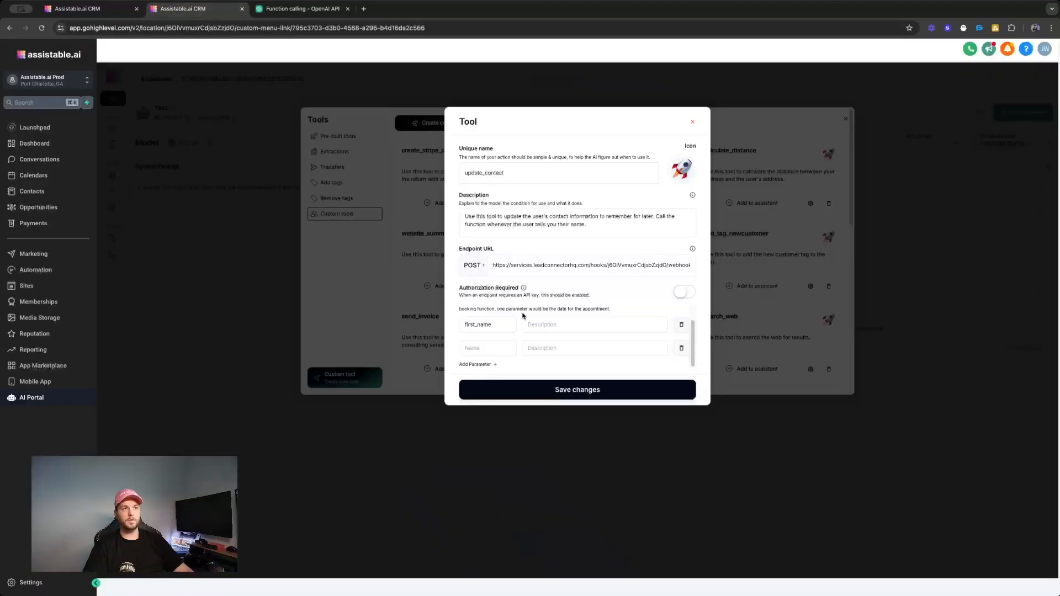
double_click(470, 324)
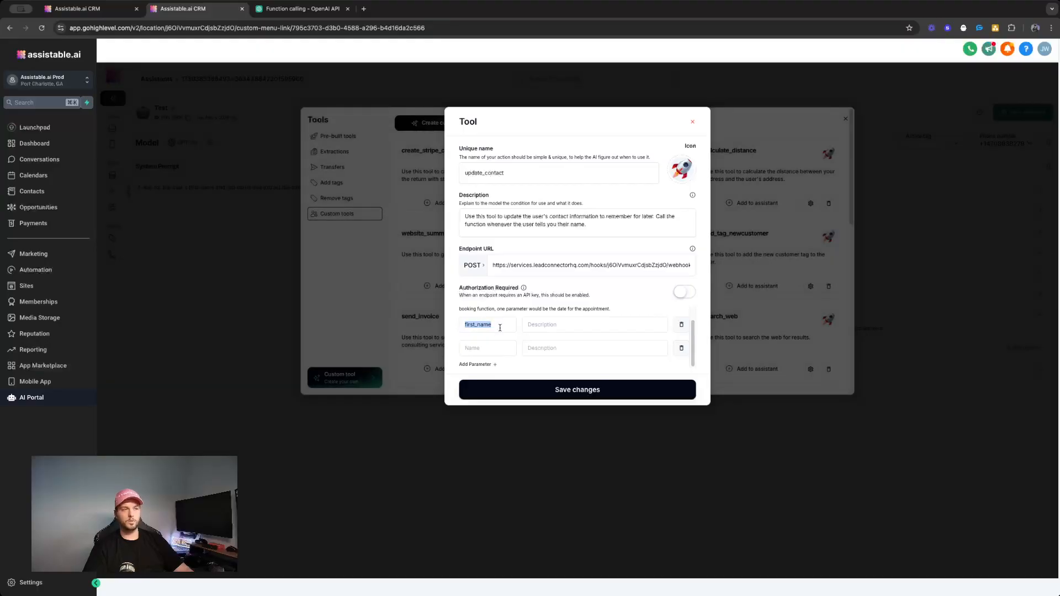
scroll(499, 331, "up", 1)
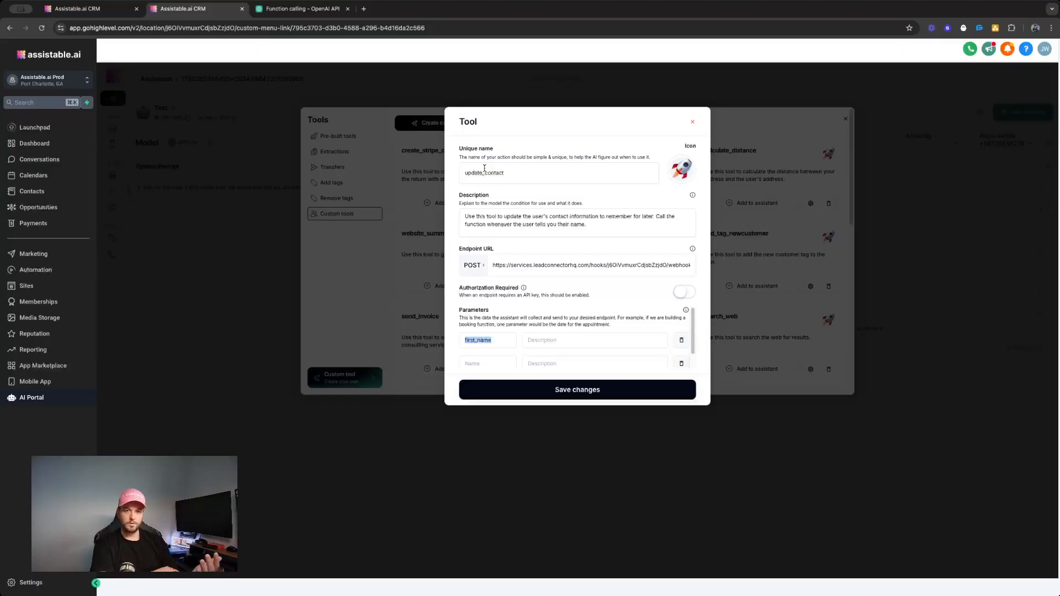
Try the spelling firstName for the first parameter and restore it to first_name
left_click(481, 340)
key("BackSpace")
key("BackSpace")
type("N")
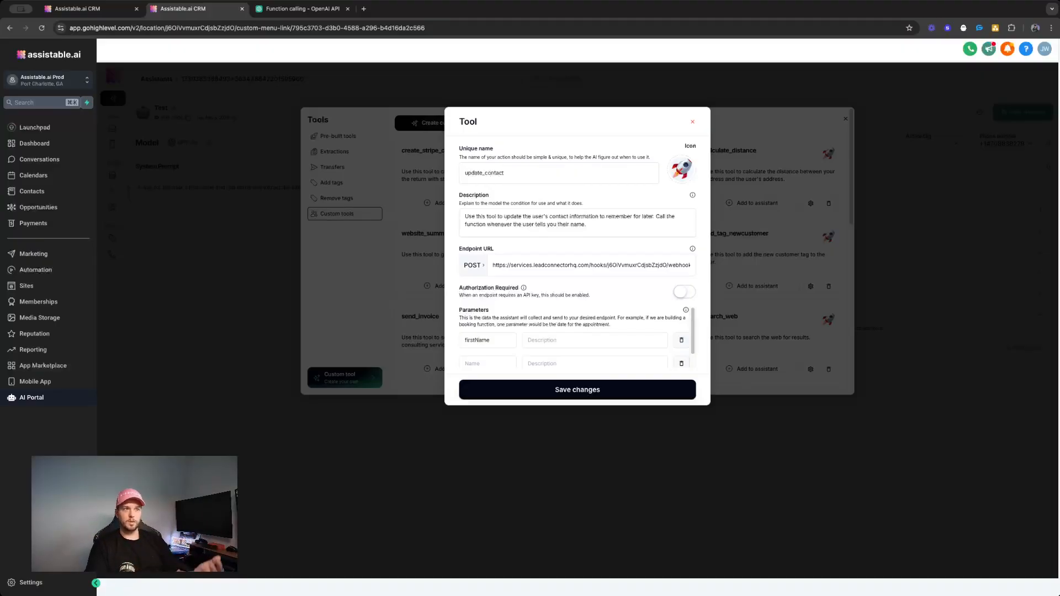
key("BackSpace")
type("n")
key("BackSpace")
type("_n")
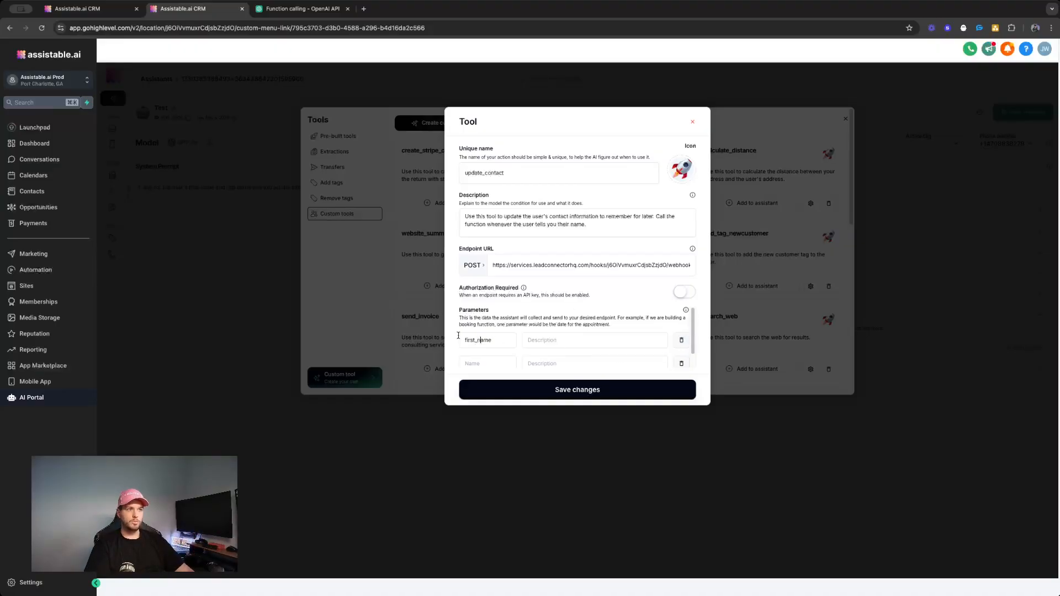
double_click(479, 341)
double_click(480, 341)
left_click_drag(494, 340, 480, 340)
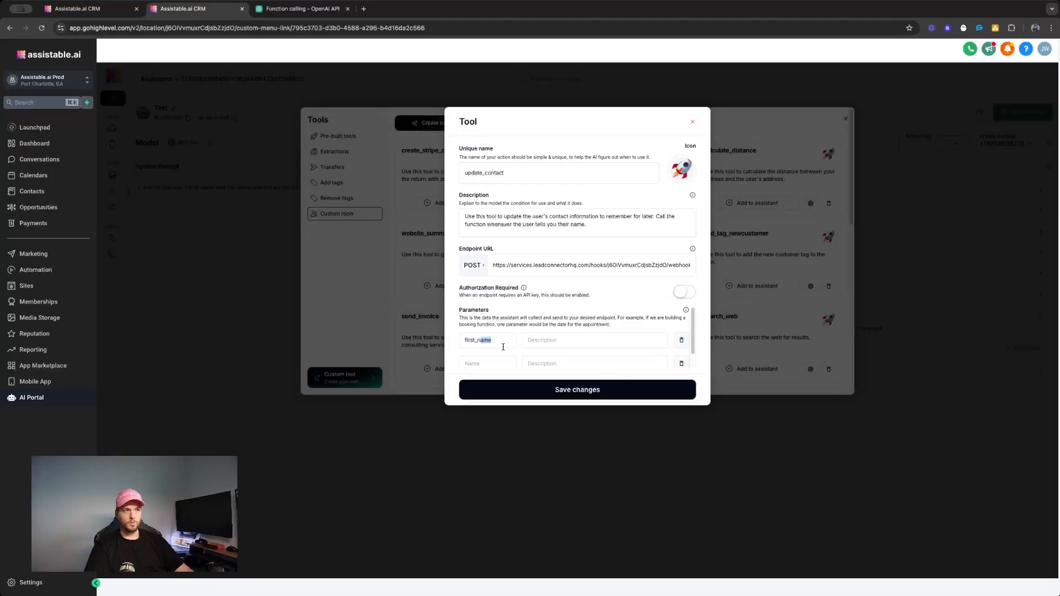
scroll(504, 347, "down", 1)
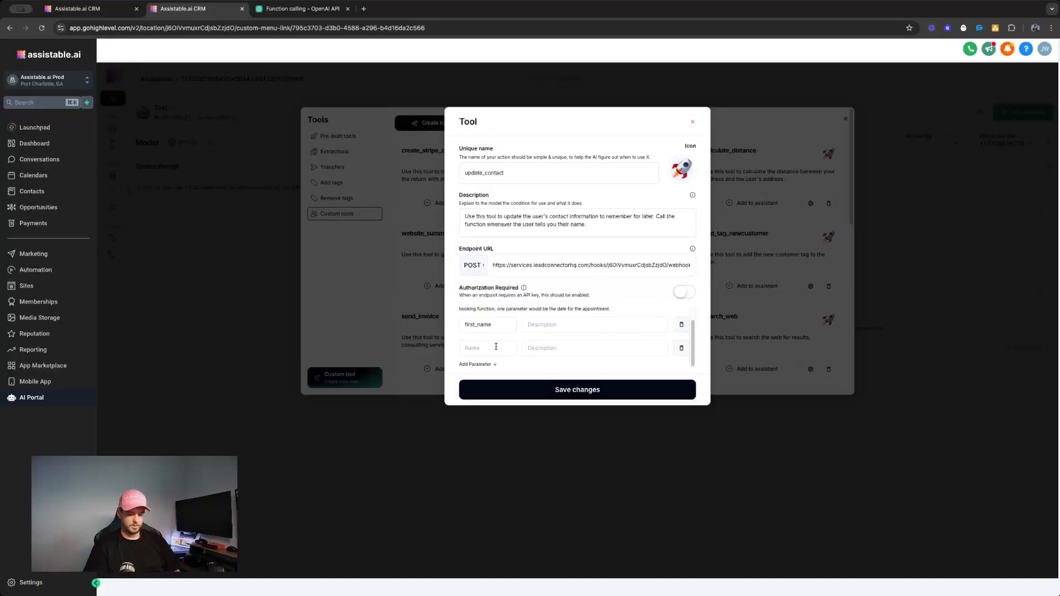
Try contact_income and income as names for the tool's second parameter
type("con")
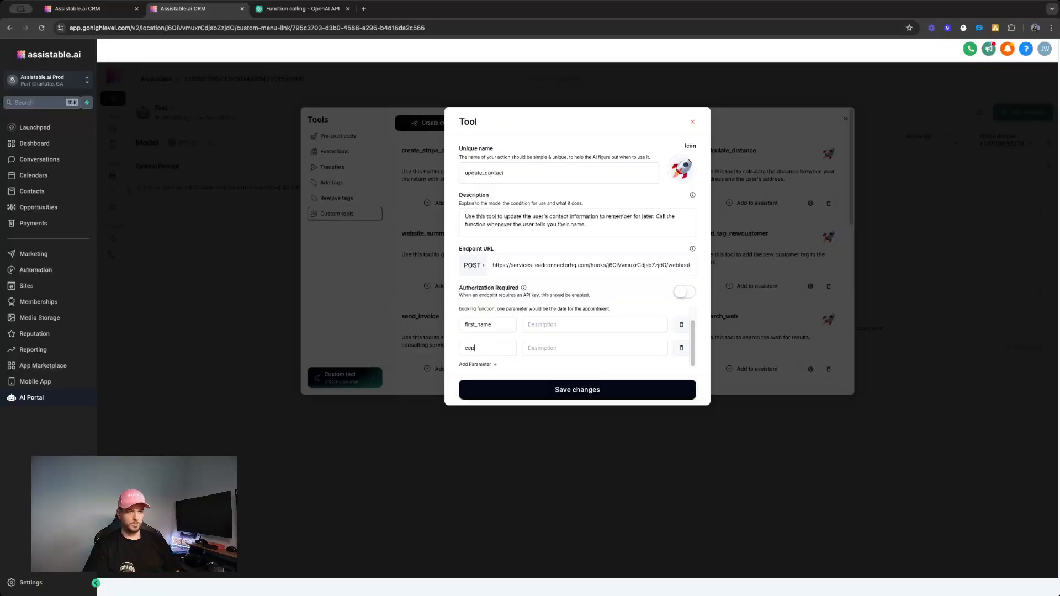
type("tact_income")
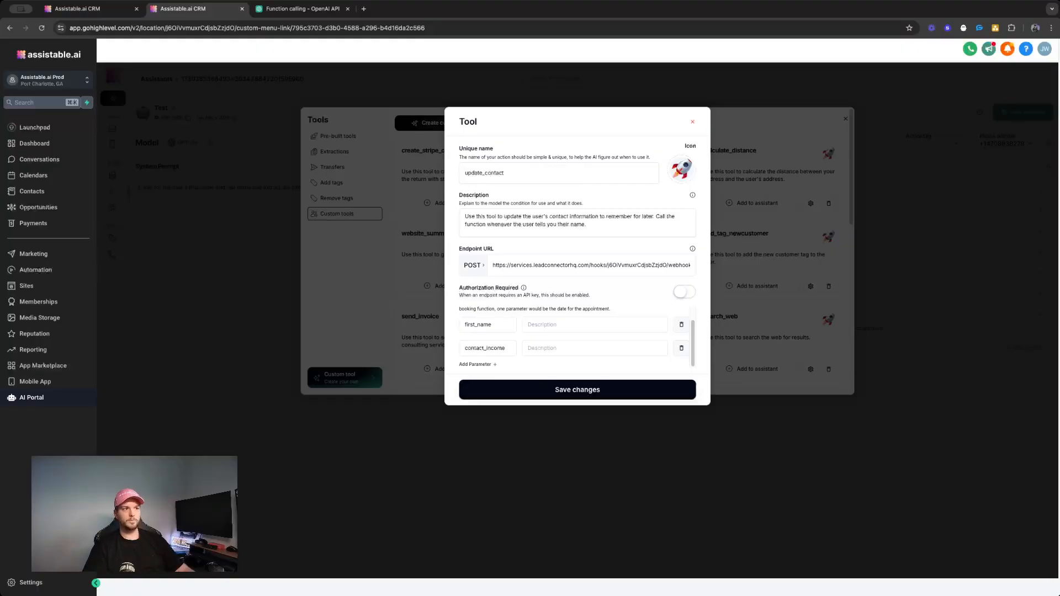
double_click(493, 344)
type("income")
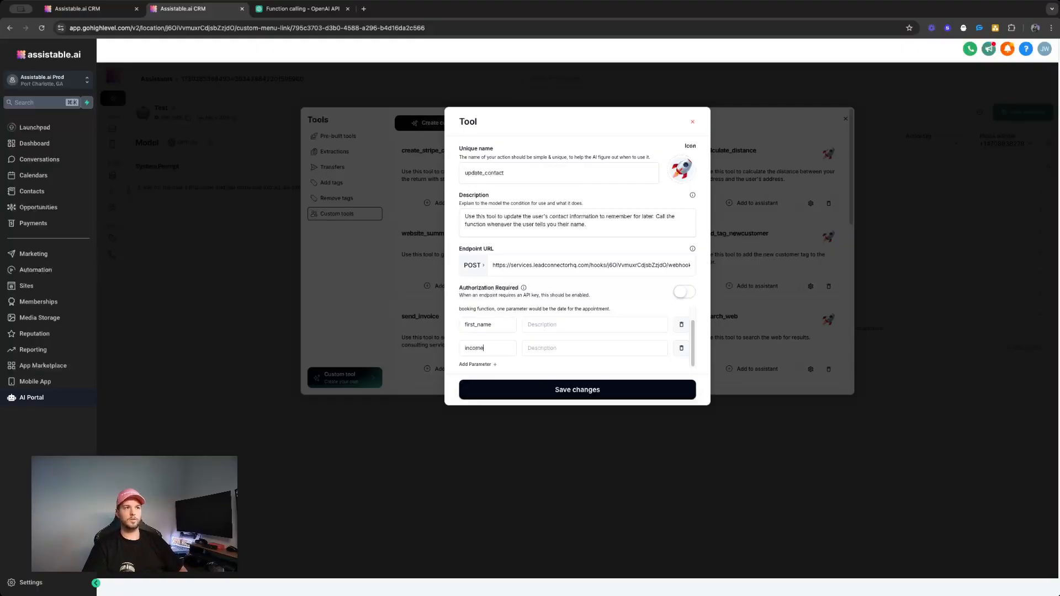
Name the tool's second parameter opt_out, trying the optOut spelling before settling on the underscore form
double_click(490, 350)
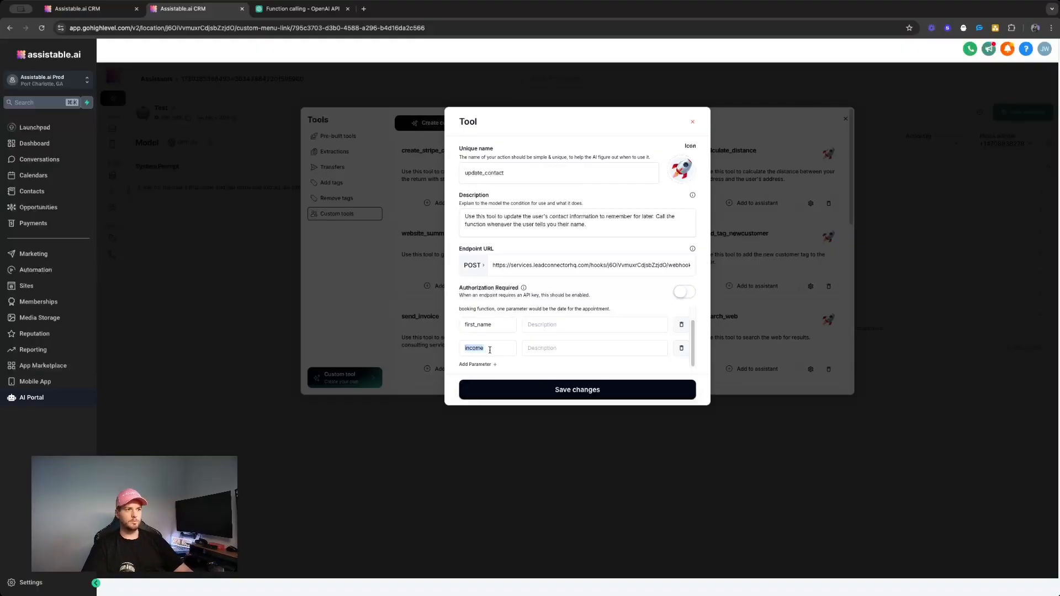
type("ot")
type("ptOut")
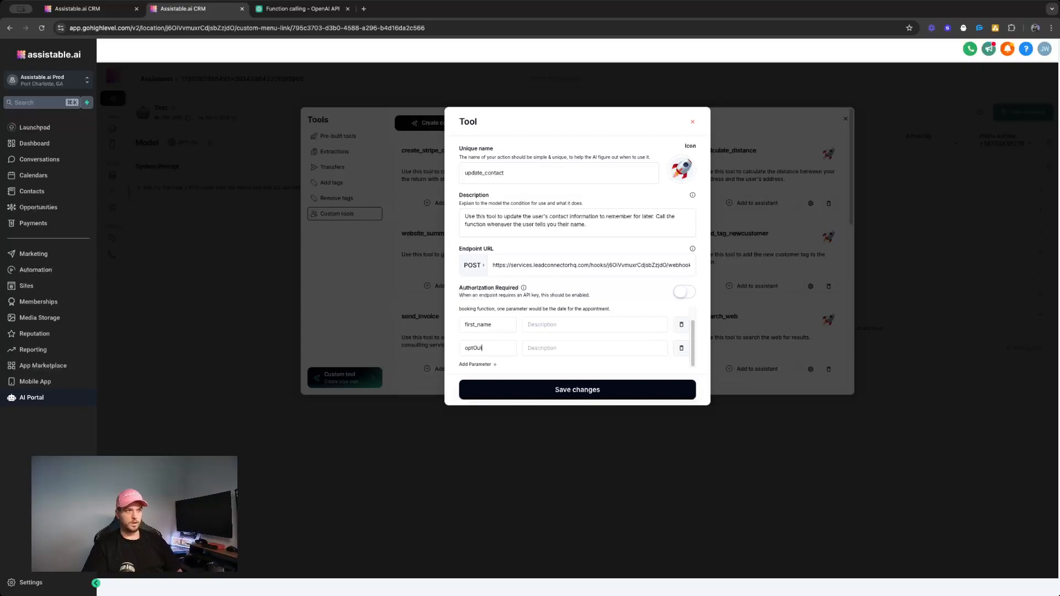
key("BackSpace")
key("BackSpace")
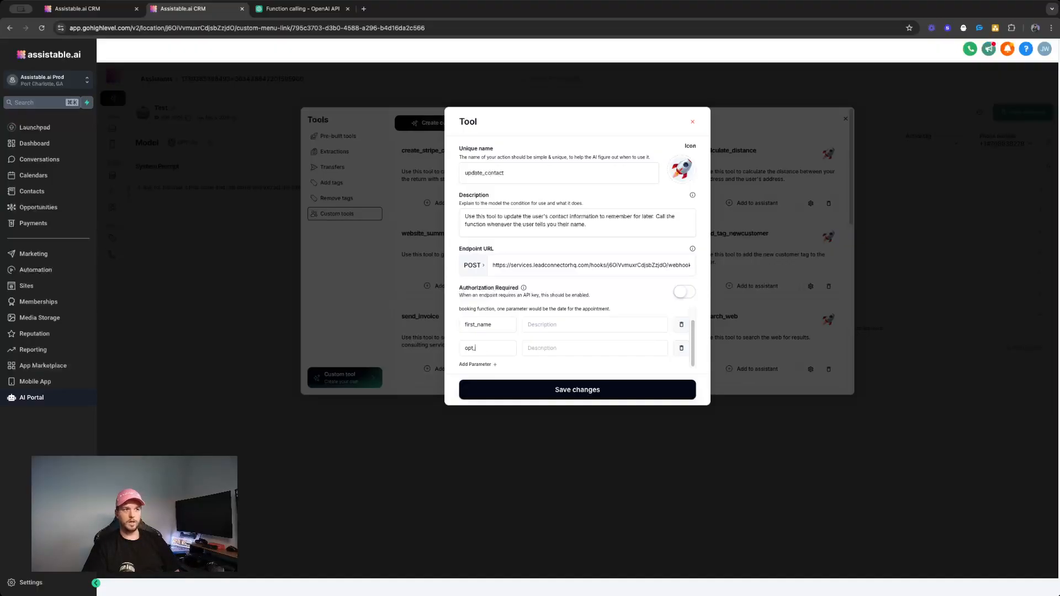
type("Out")
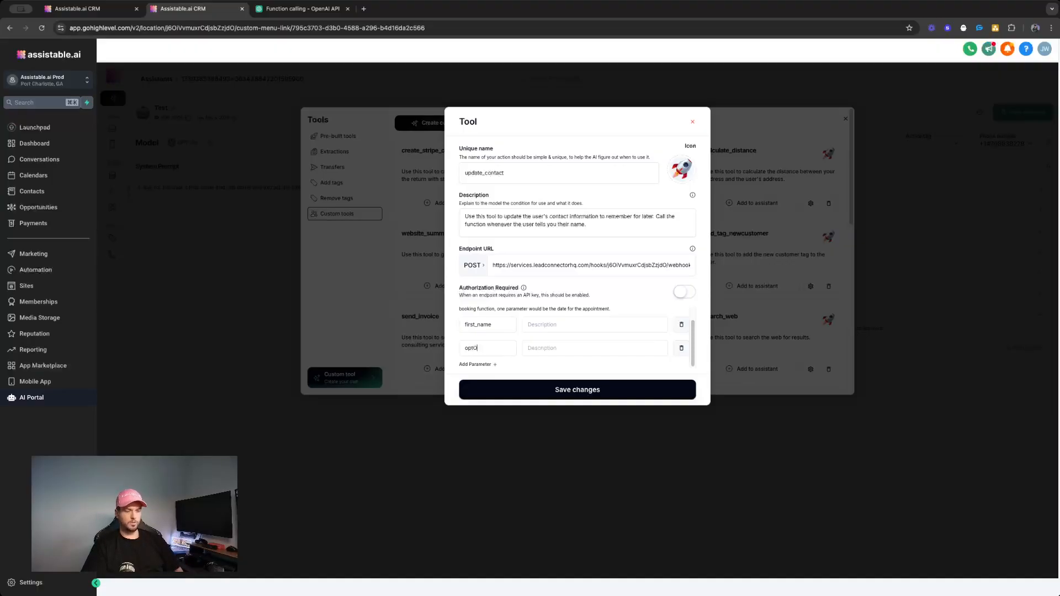
key("BackSpace")
type("_out")
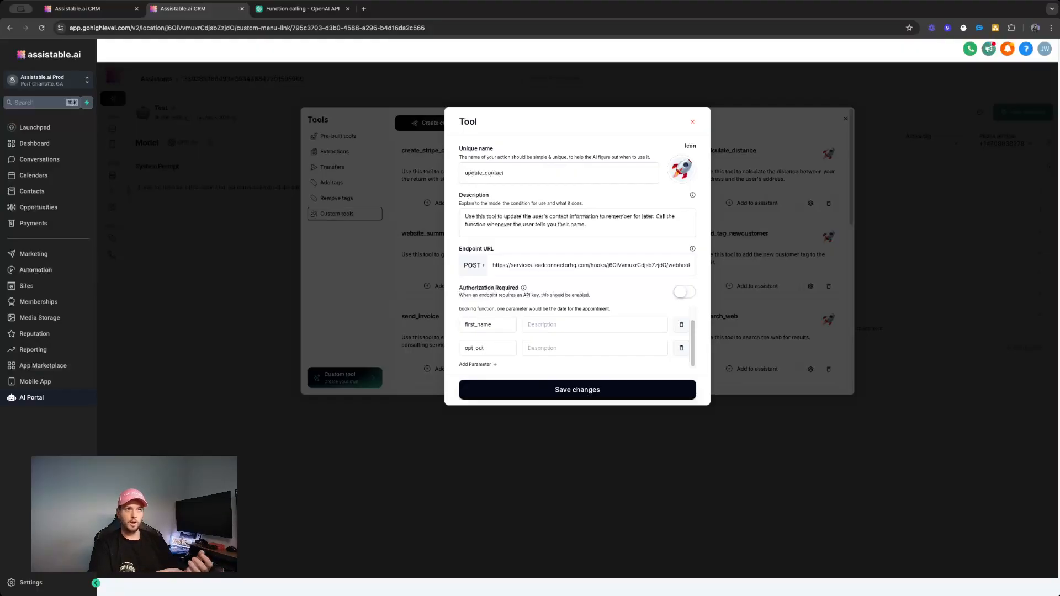
Compare order_id under properties and required with the function name get_delivery_date in the OpenAI guide's example
left_click(299, 8)
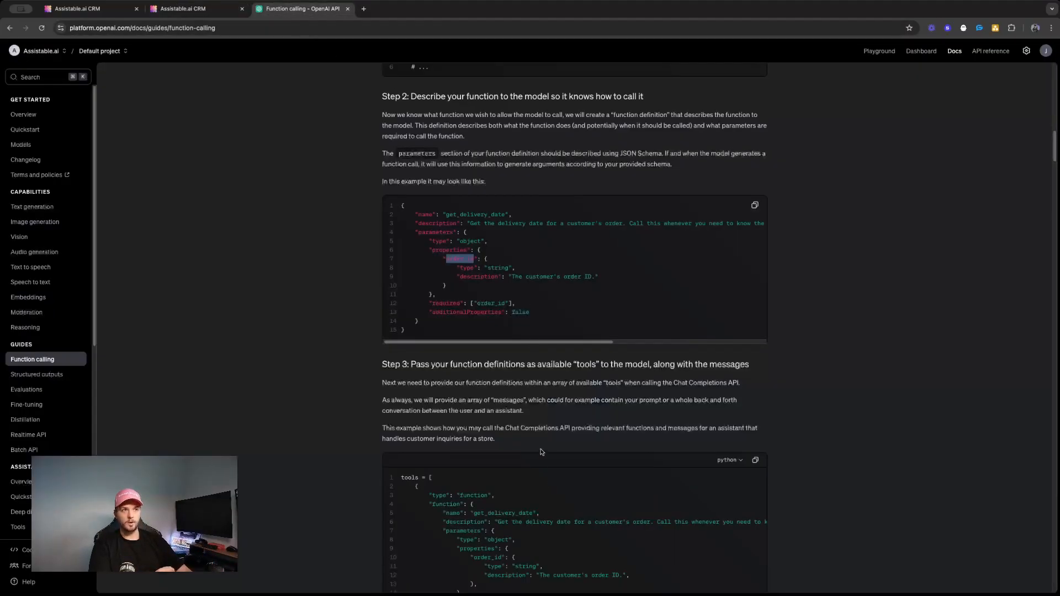
double_click(490, 303)
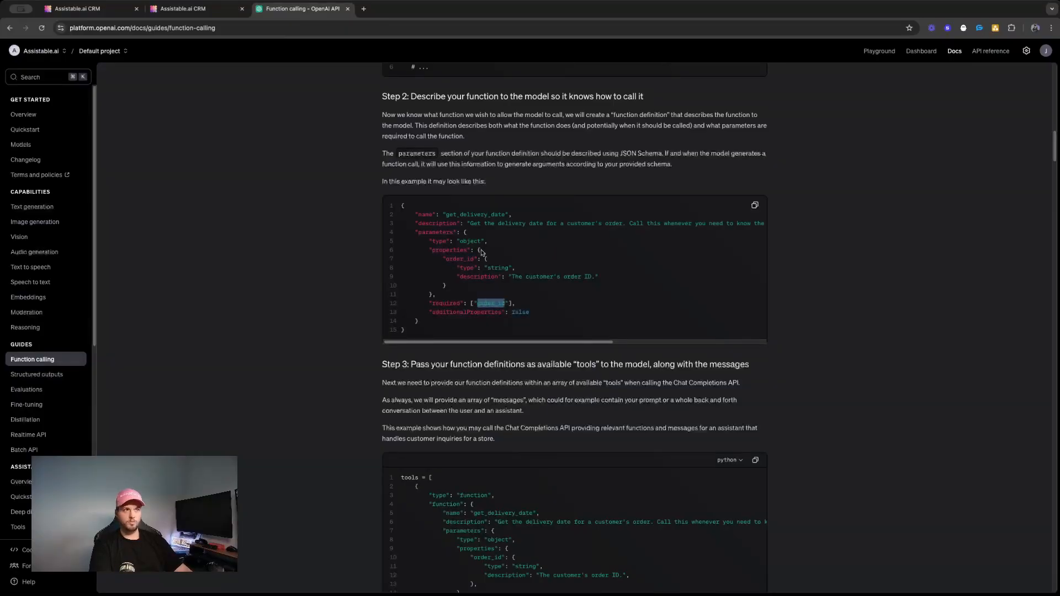
double_click(452, 258)
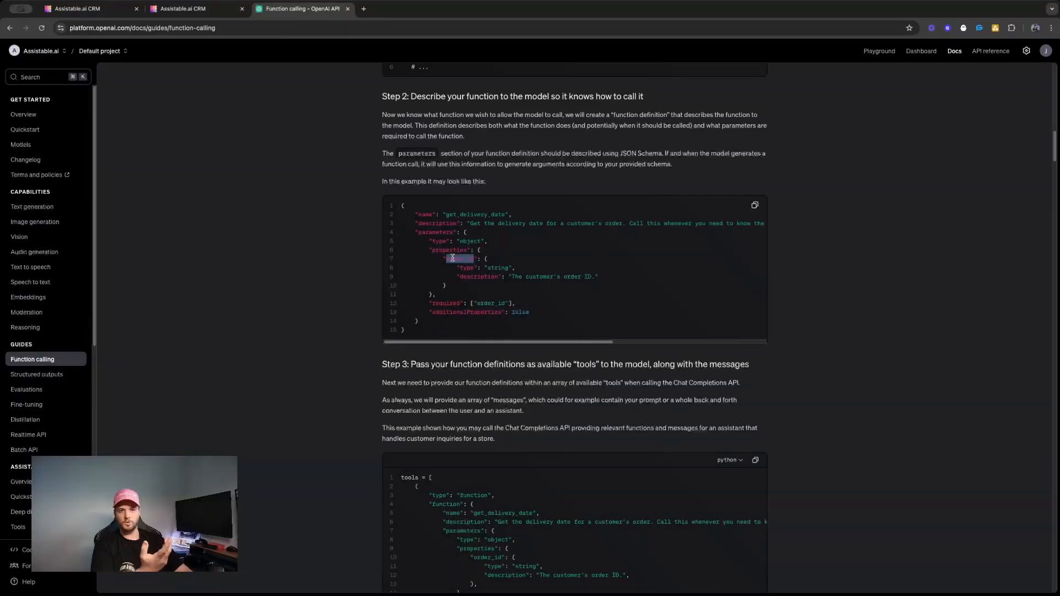
double_click(483, 304)
double_click(463, 214)
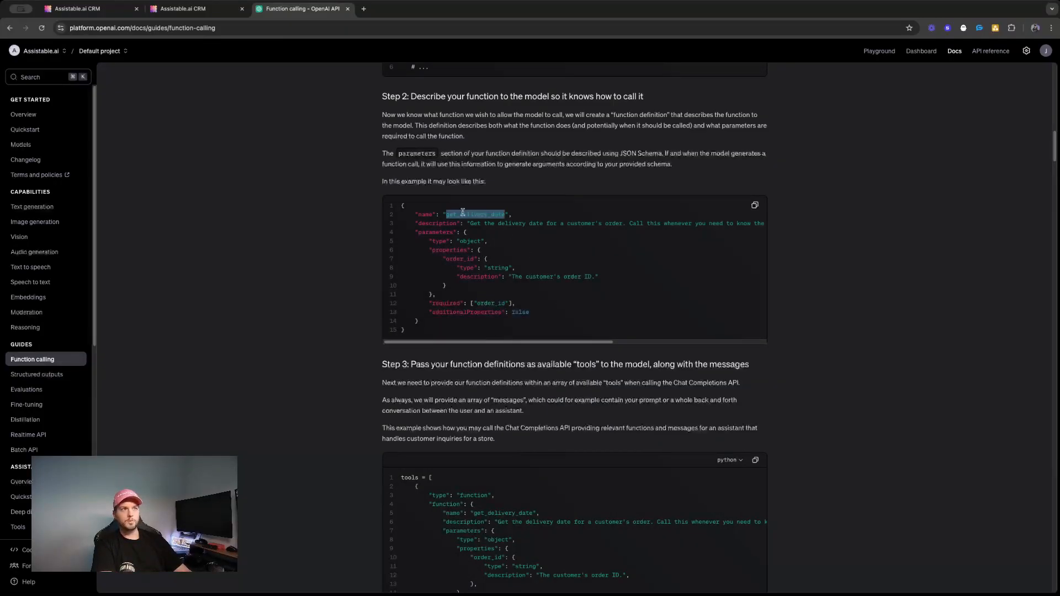
double_click(484, 303)
left_click(205, 13)
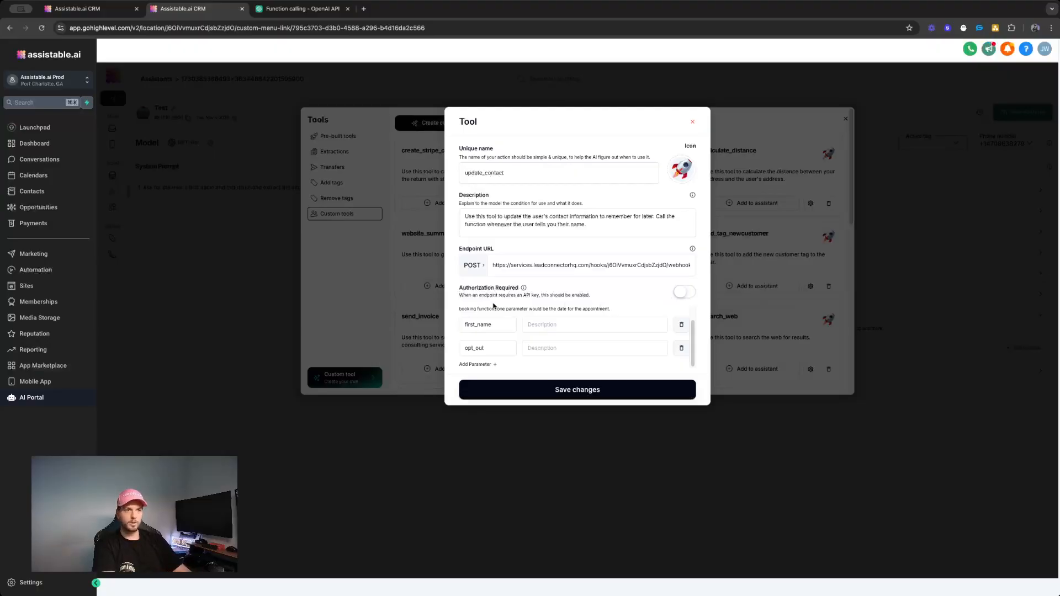
Review the first_name and opt_out names in the update_contact tool's parameter rows
double_click(500, 325)
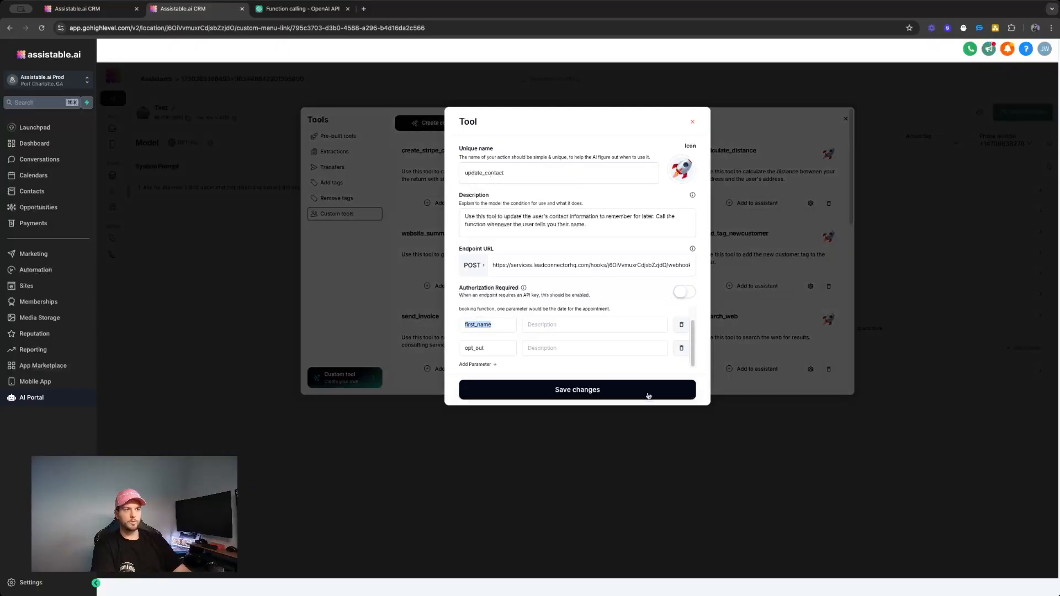
double_click(514, 354)
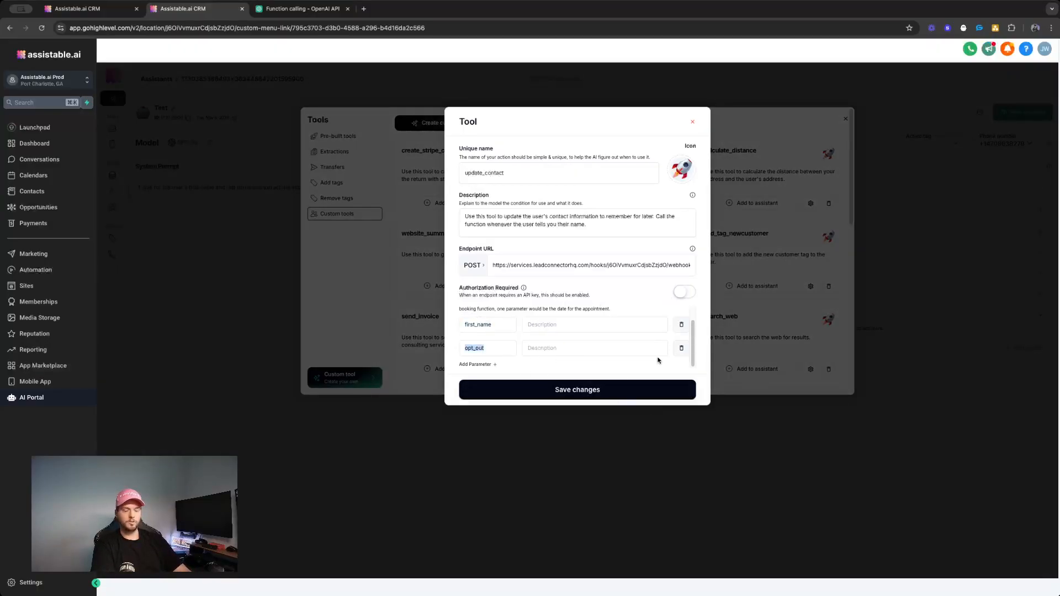
double_click(502, 325)
left_click(457, 326)
double_click(466, 324)
double_click(492, 349)
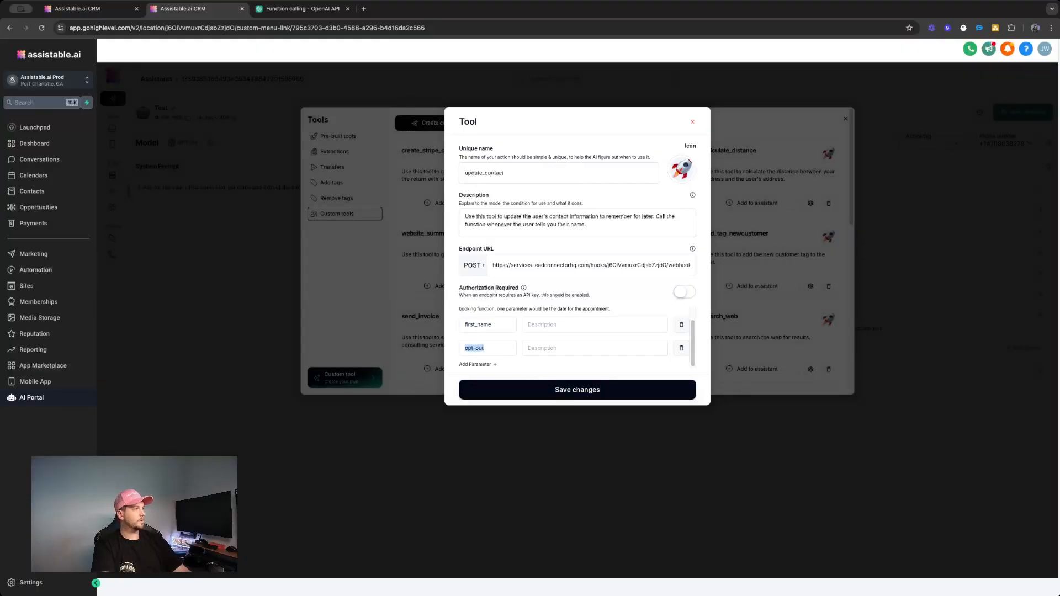
Describe the opt_out parameter as "did contact opt out"
left_click(538, 325)
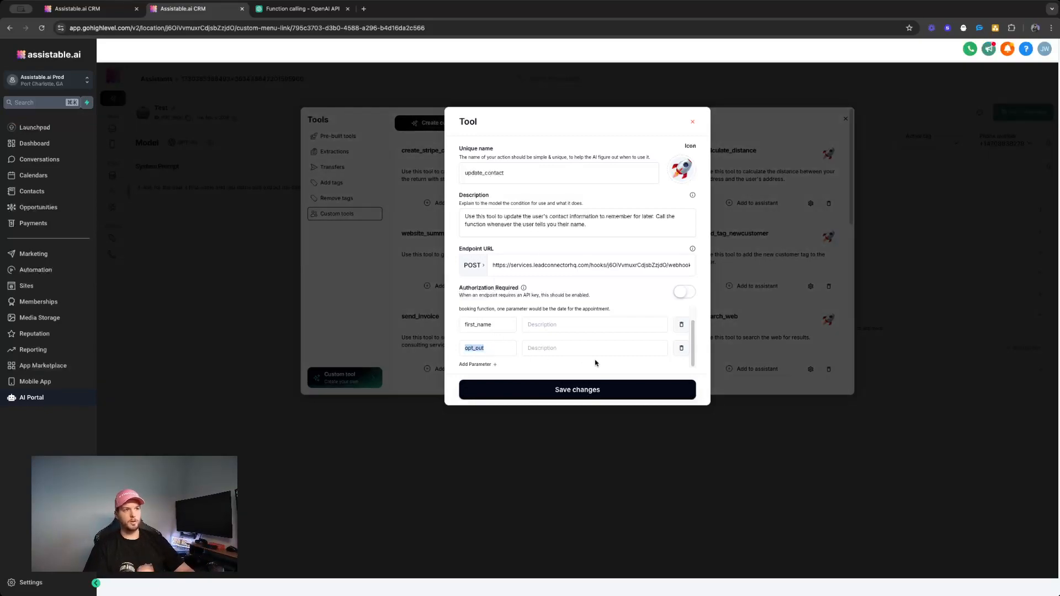
left_click(578, 350)
type("did contact o")
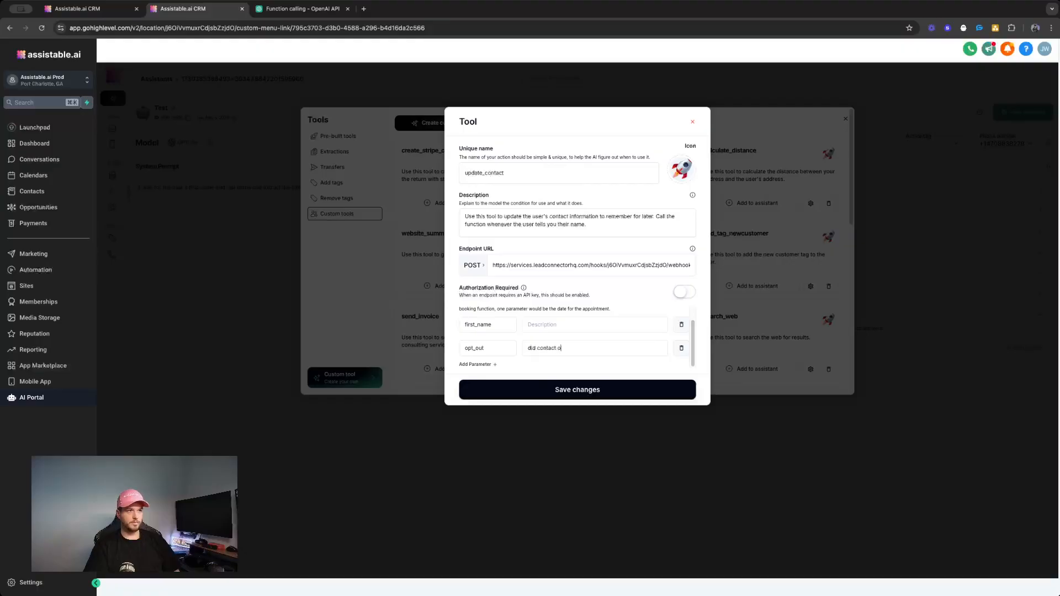
type("pt out")
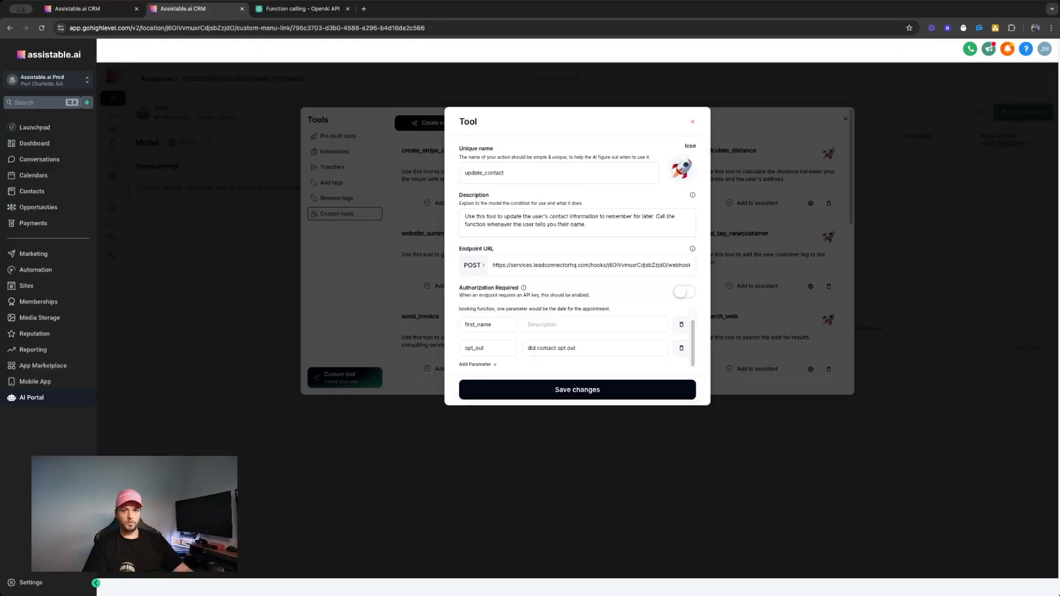
Append the possible answers "true false yes no Yes no" to the opt_out parameter's description
double_click(581, 350)
triple_click(580, 350)
key("Left")
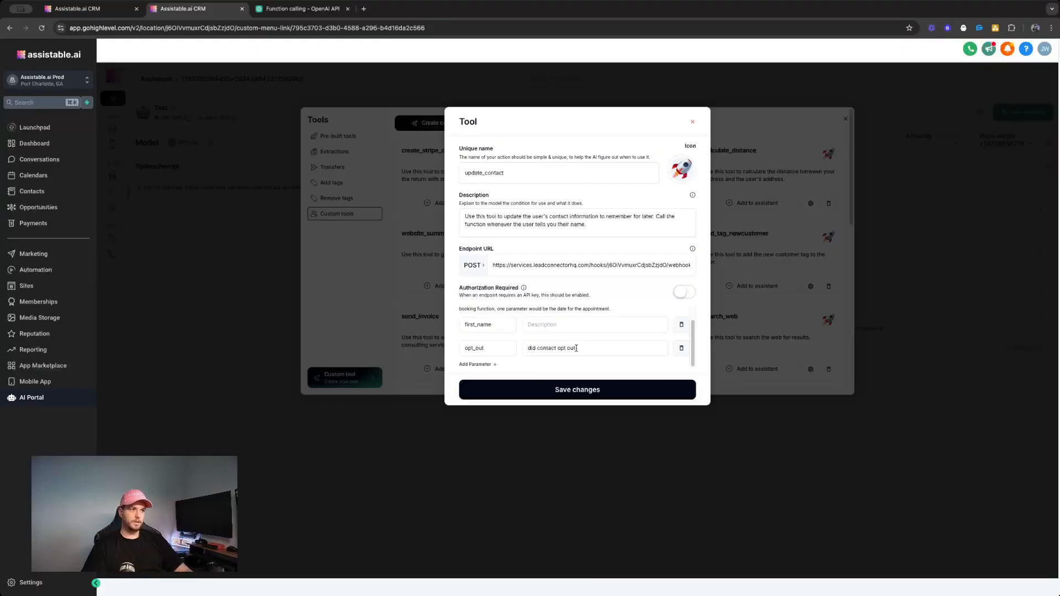
triple_click(564, 350)
left_click(617, 349)
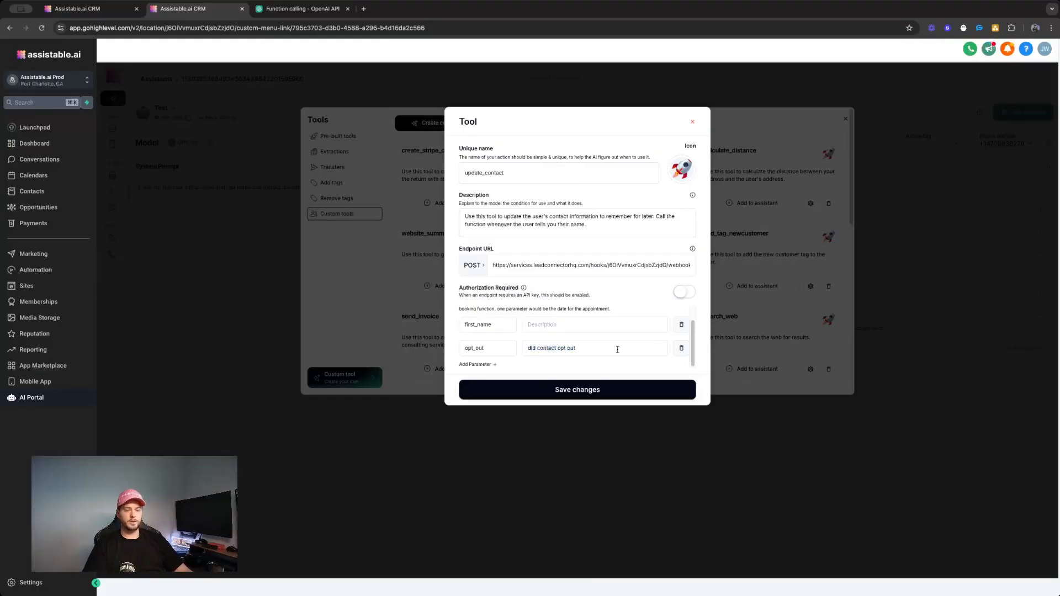
type("true")
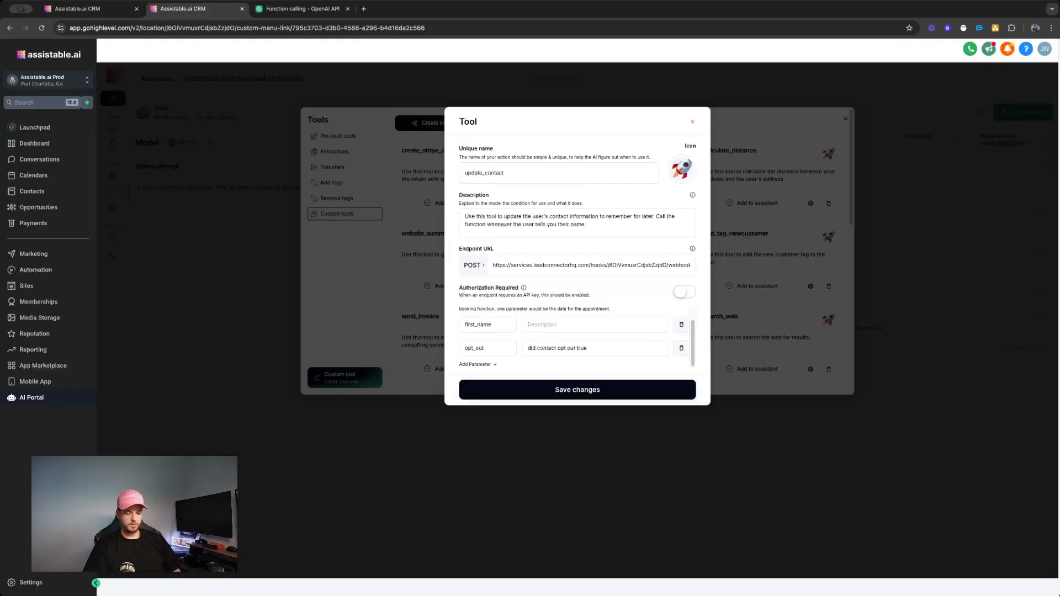
type(" false yes ")
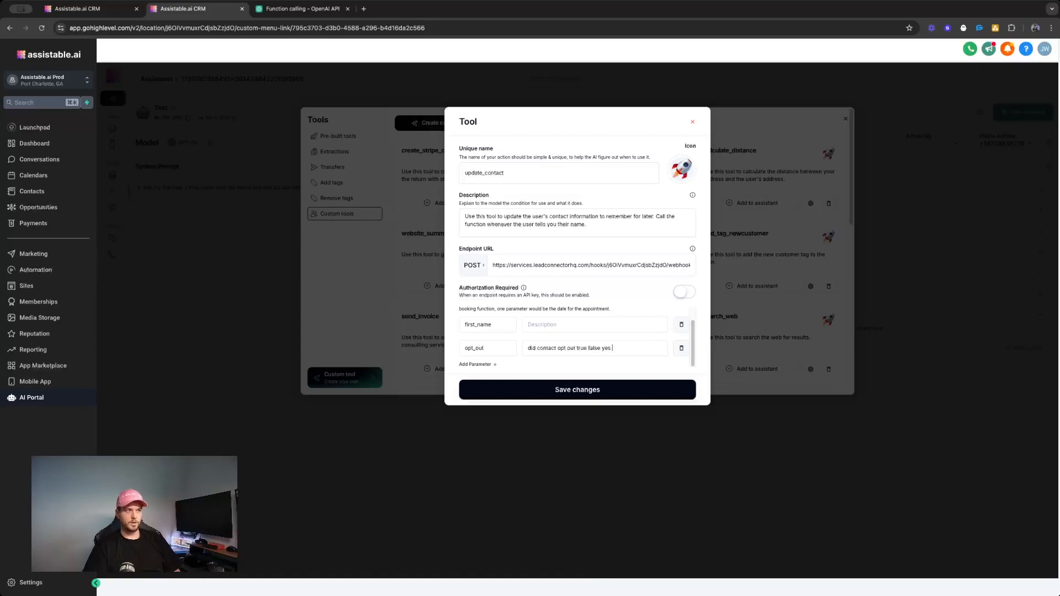
type("no Yes no")
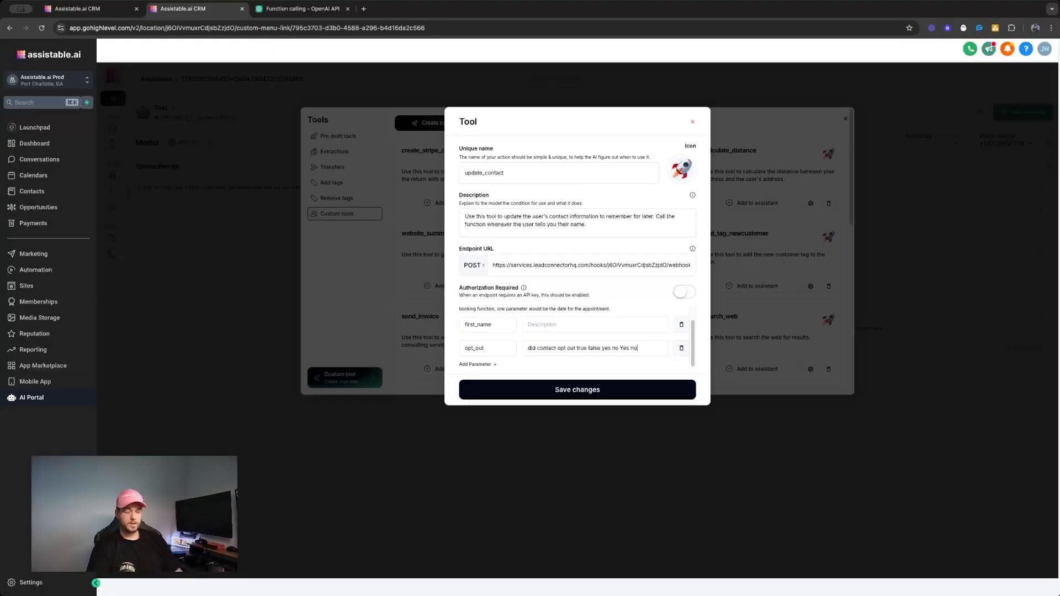
Replace the opt_out parameter's description with "yes | no if the user opted out of sms communication."
triple_click(611, 343)
left_click(569, 343)
triple_click(570, 343)
double_click(483, 346)
triple_click(564, 352)
key("BackSpace")
type("yes | n")
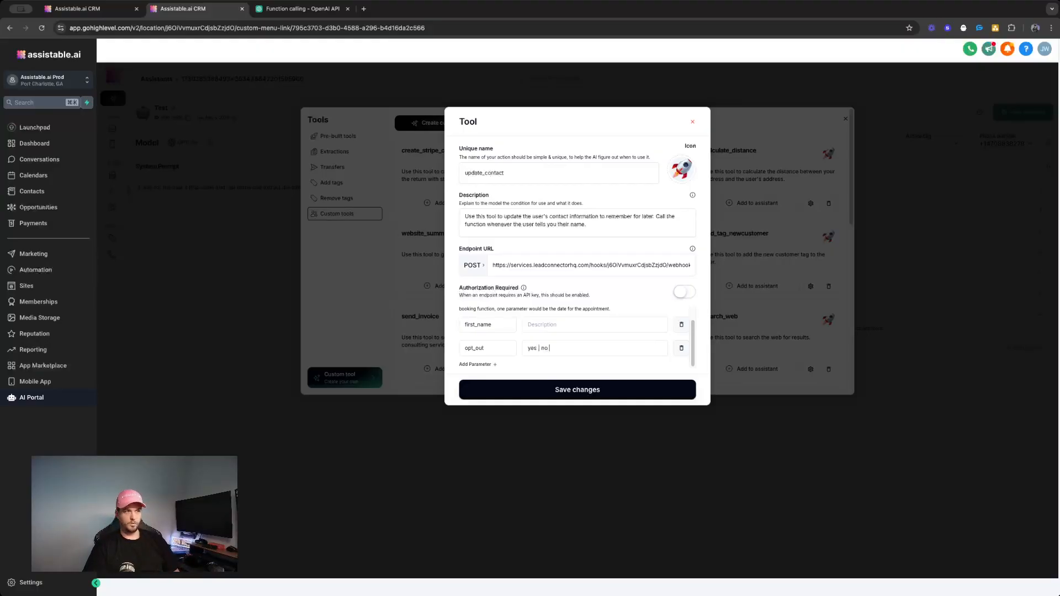
type("o ")
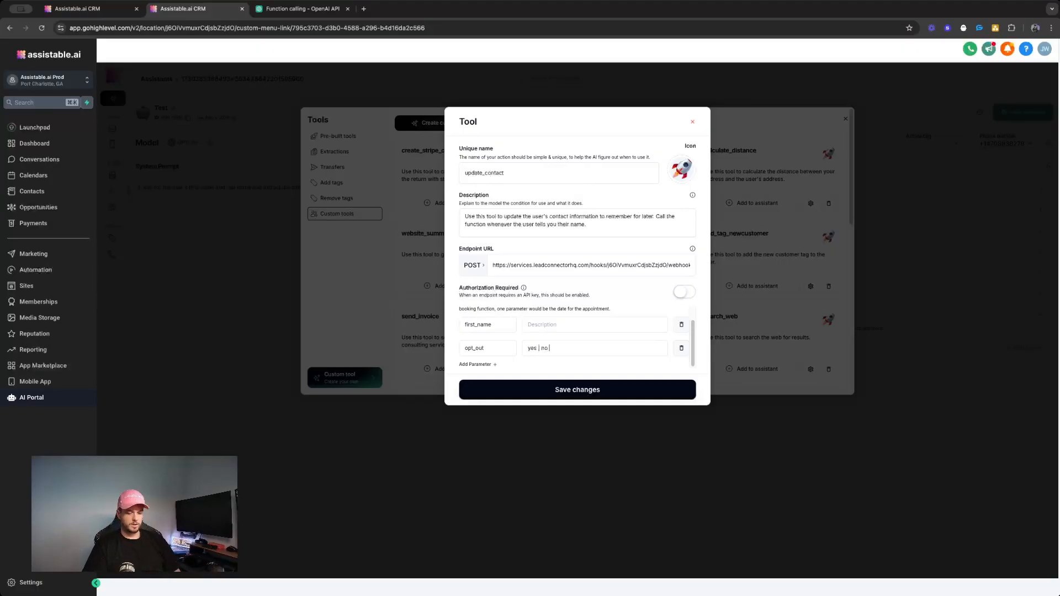
type("if the user opted out of sms communication.")
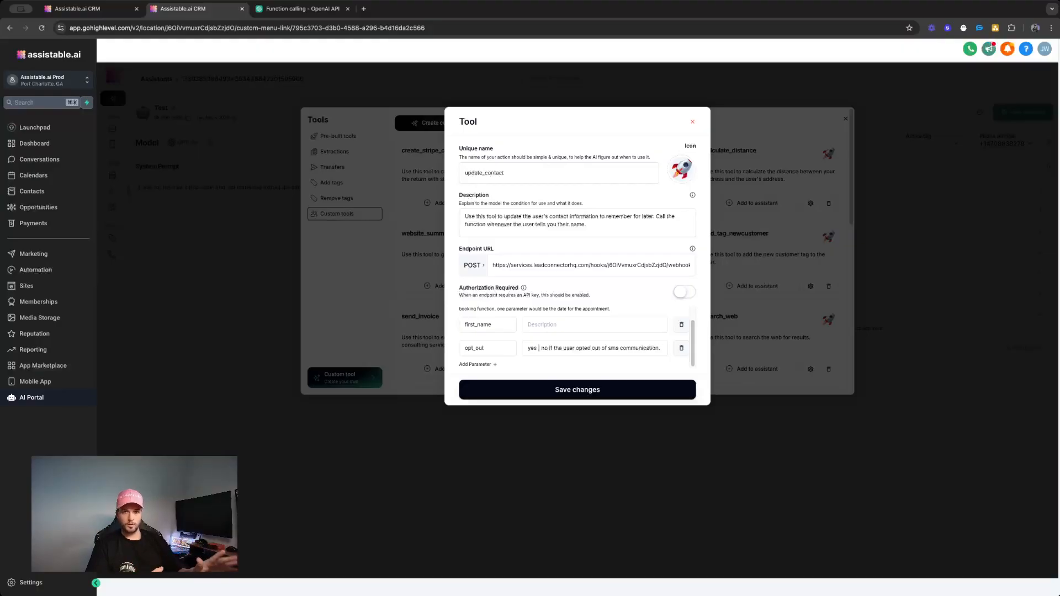
Clear the opt_out parameter's description and rename the parameter send_sms
double_click(481, 349)
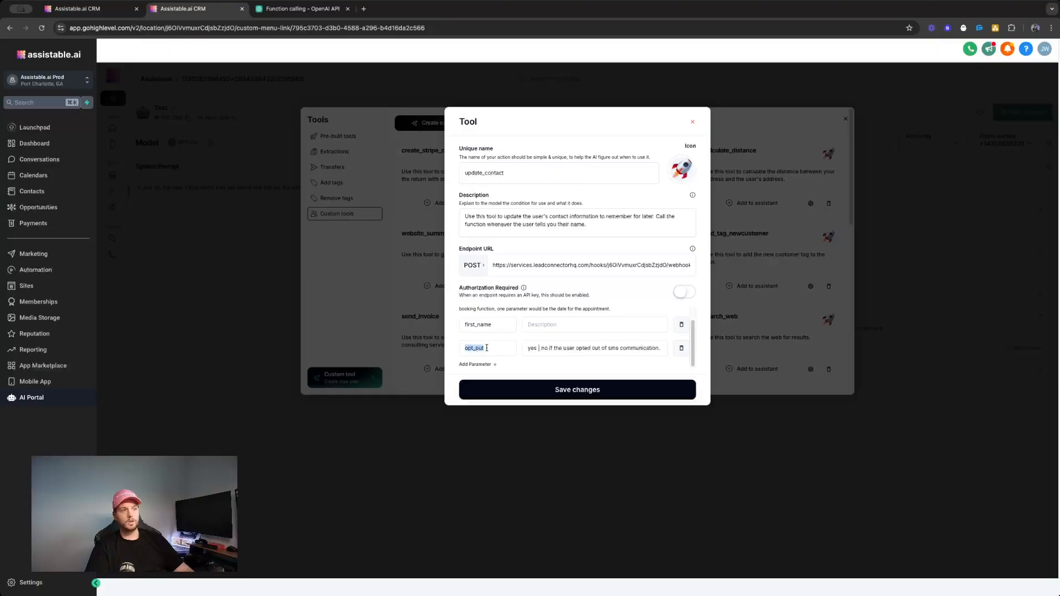
left_click(538, 348)
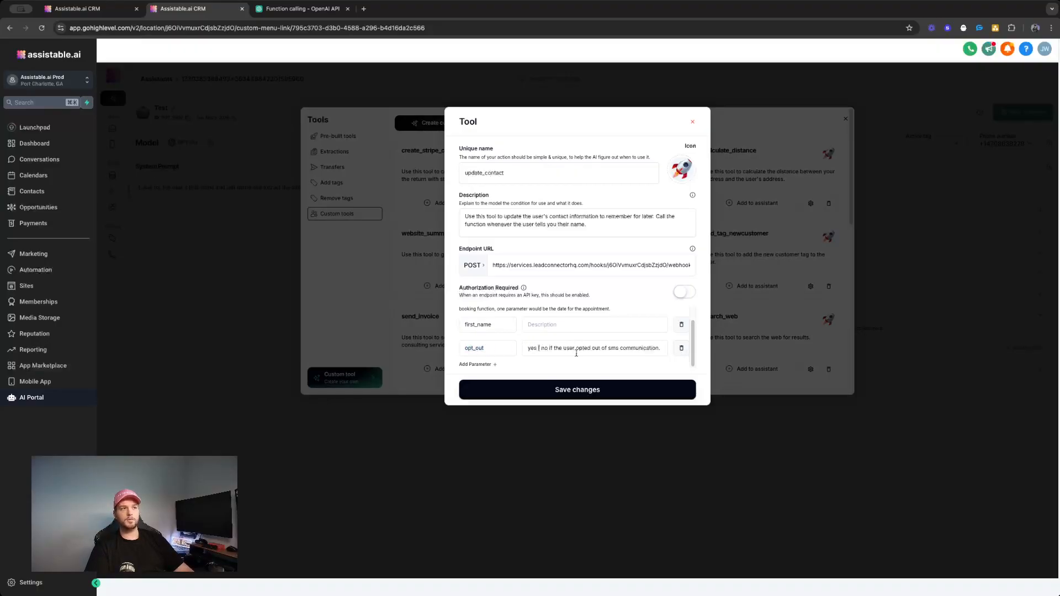
triple_click(574, 348)
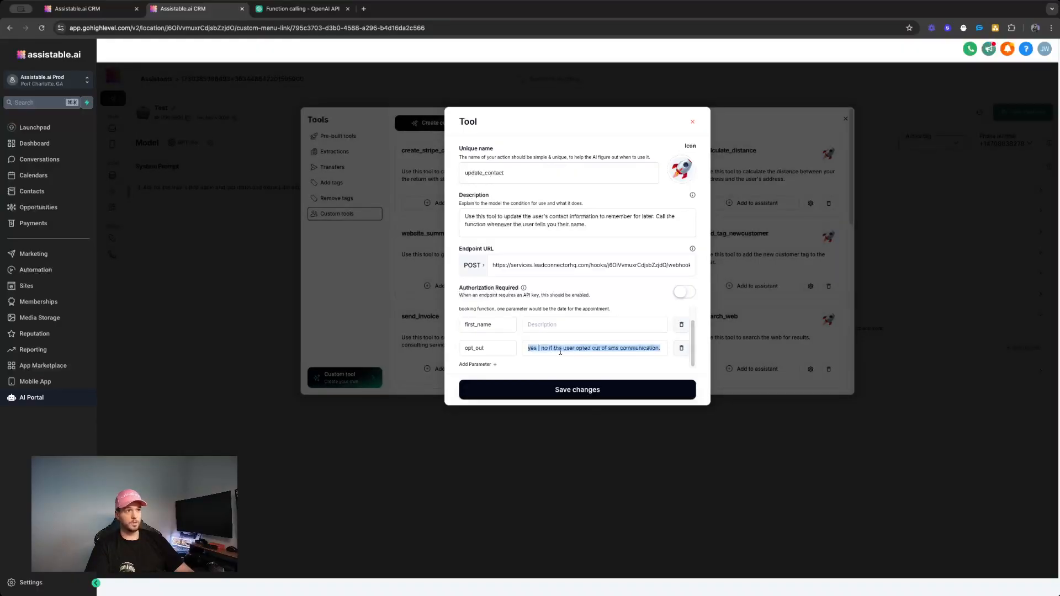
key("BackSpace")
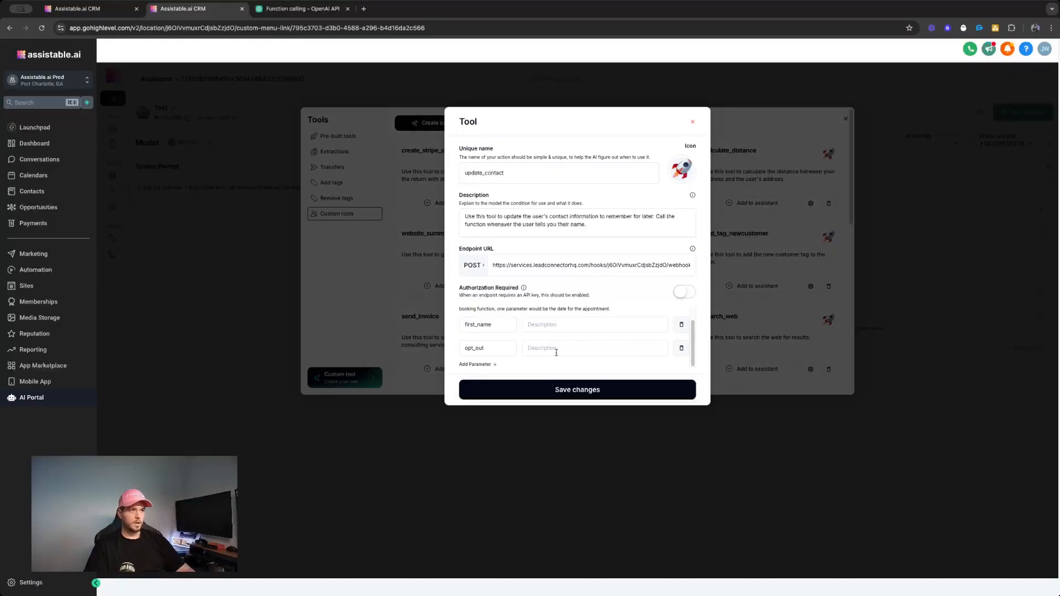
double_click(501, 350)
type("send_sms")
Describe the send_sms parameter as "want sms" and select that description text
left_click(563, 346)
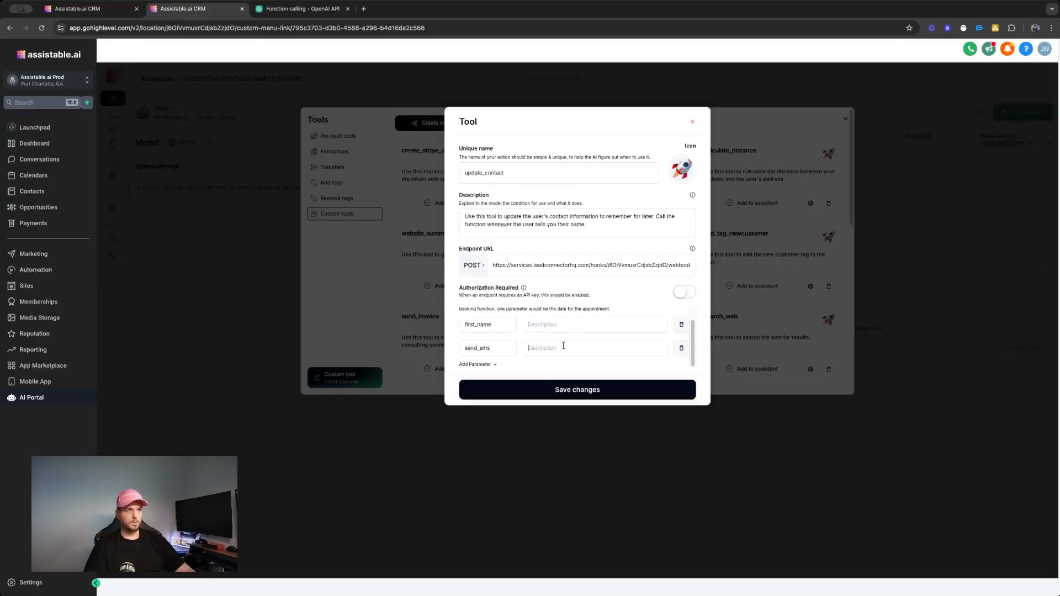
type("want sms")
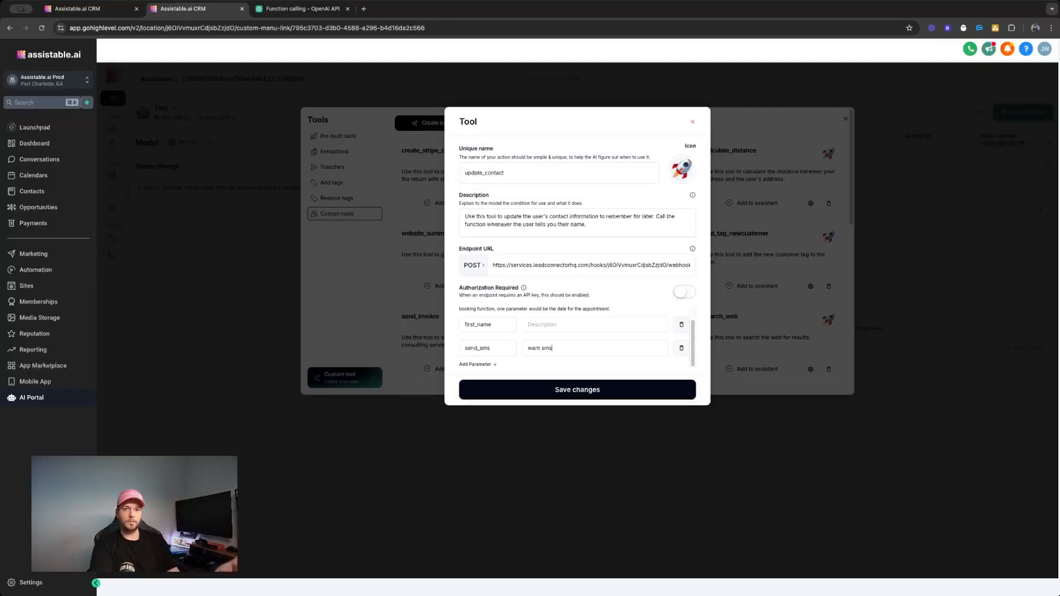
double_click(541, 348)
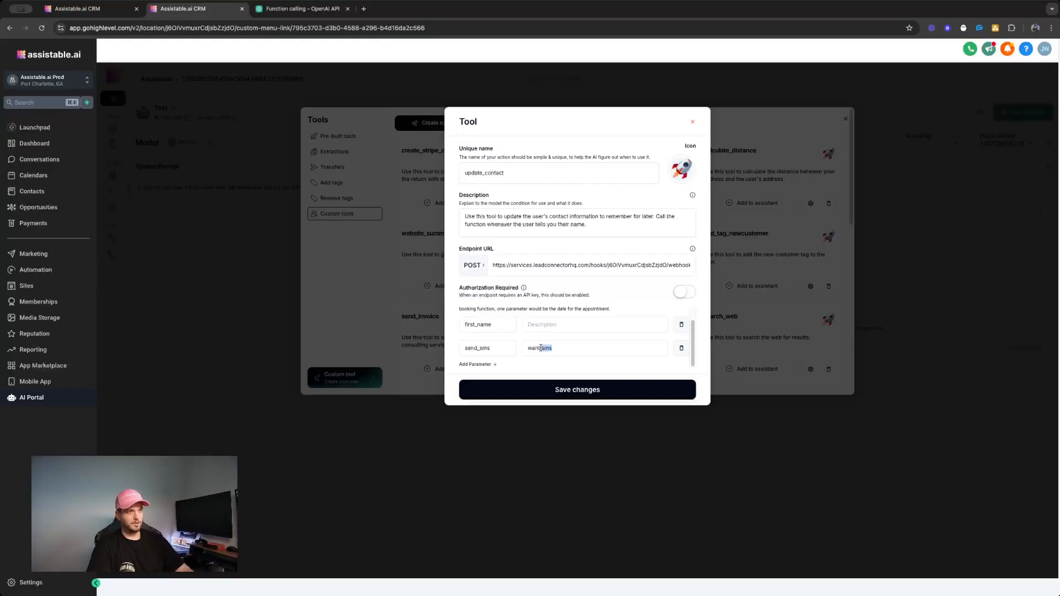
double_click(541, 348)
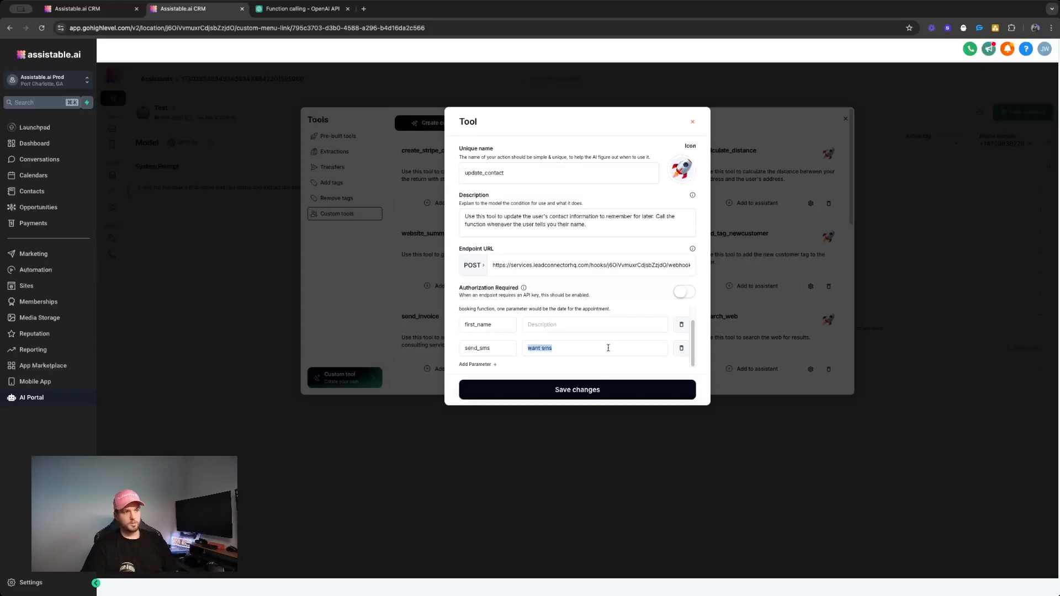
Replace the send_sms parameter's description with "true or false if the user wanted sms communication."
type("true | false")
key("BackSpace")
key("BackSpace")
key("BackSpace")
key("BackSpace")
key("BackSpace")
key("BackSpace")
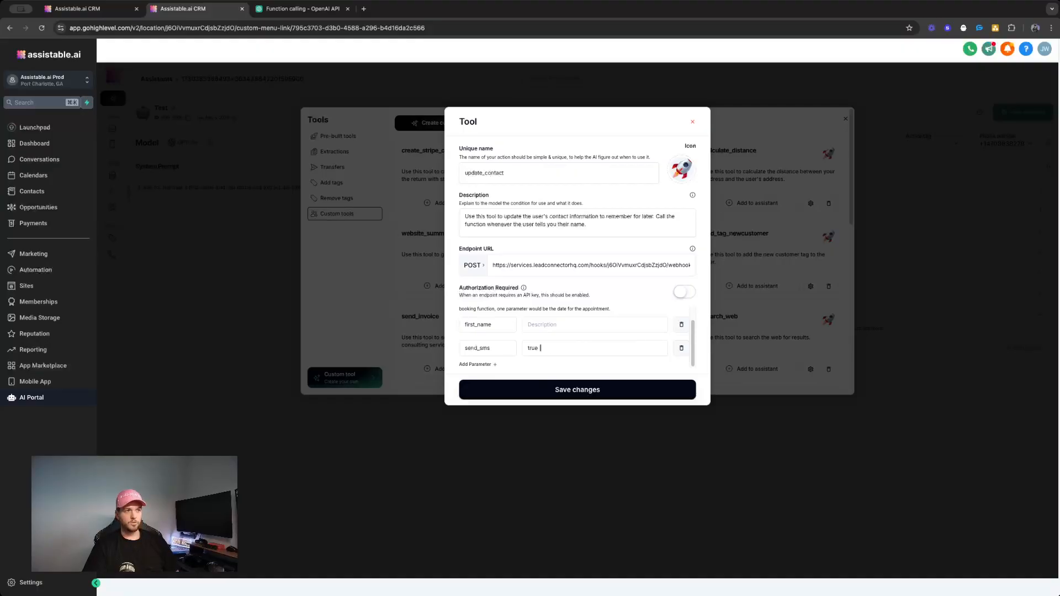
type("false")
type(" did")
key("BackSpace")
key("BackSpace")
key("BackSpace")
type("if the user wanted sms communication.")
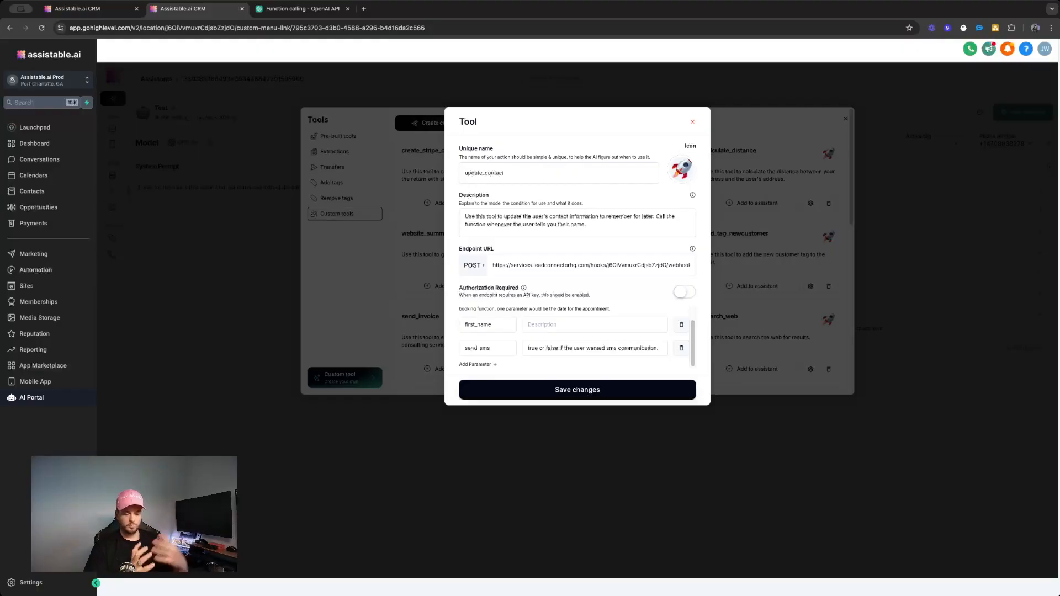
Clear both the name and the description of the send_sms parameter, leaving its row empty
triple_click(581, 354)
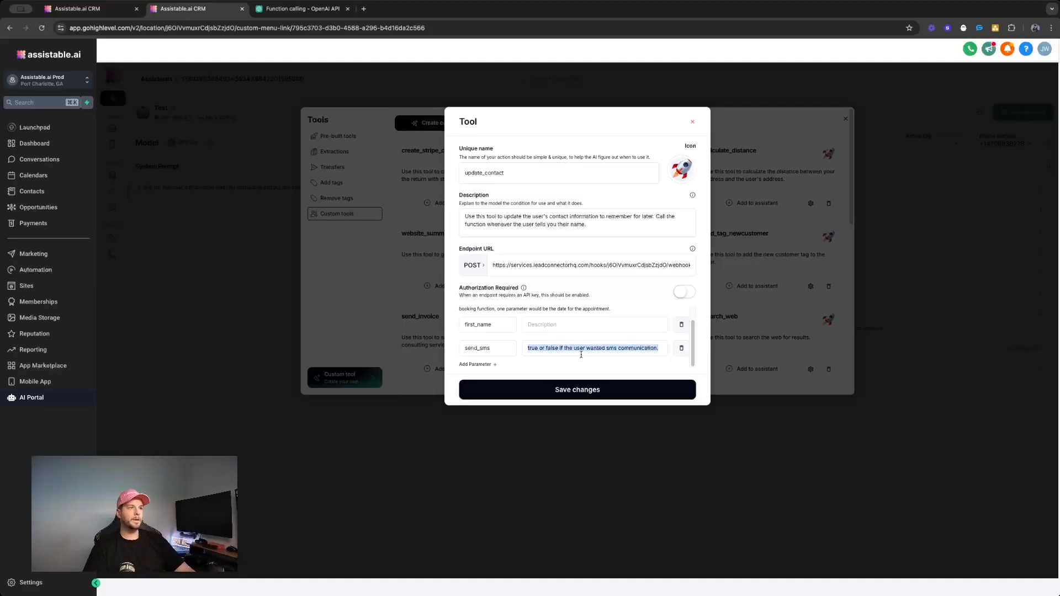
double_click(484, 348)
key("BackSpace")
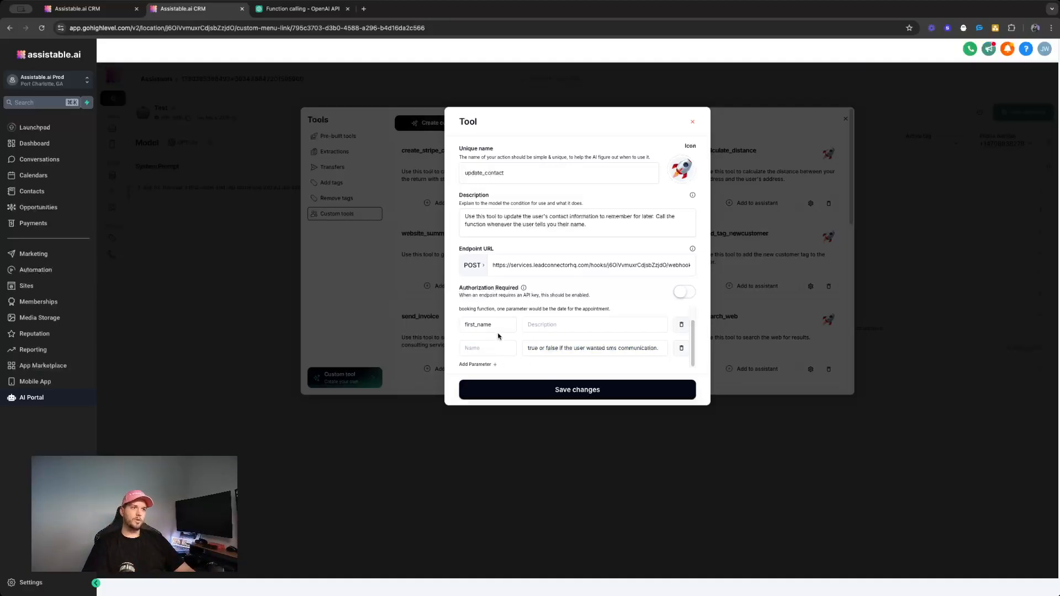
triple_click(552, 348)
key("BackSpace")
Describe the first_name parameter as "The first name of the user."
left_click(559, 328)
type("Th")
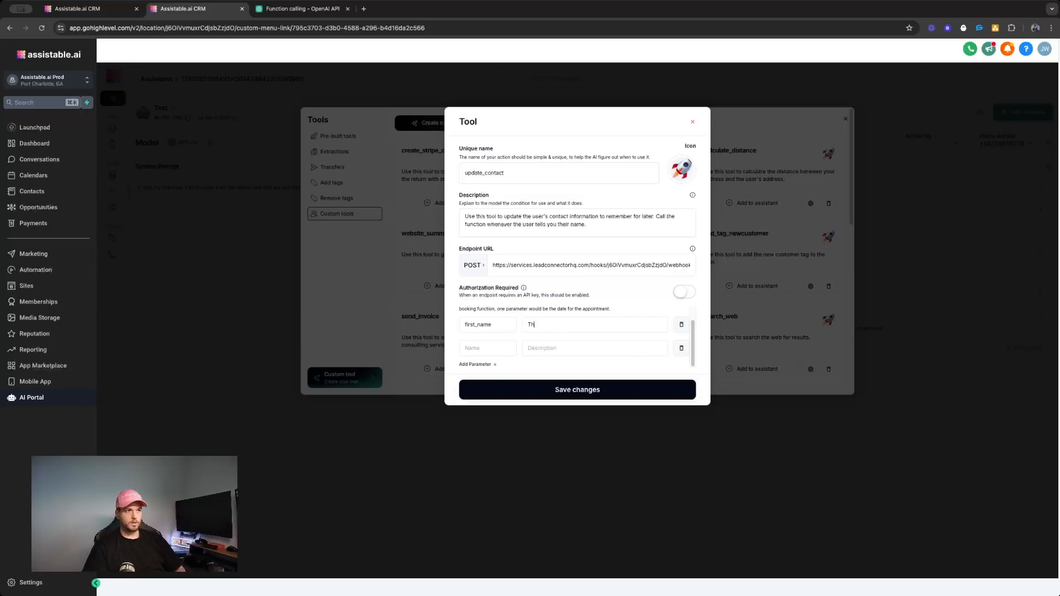
type("e first name of the user.")
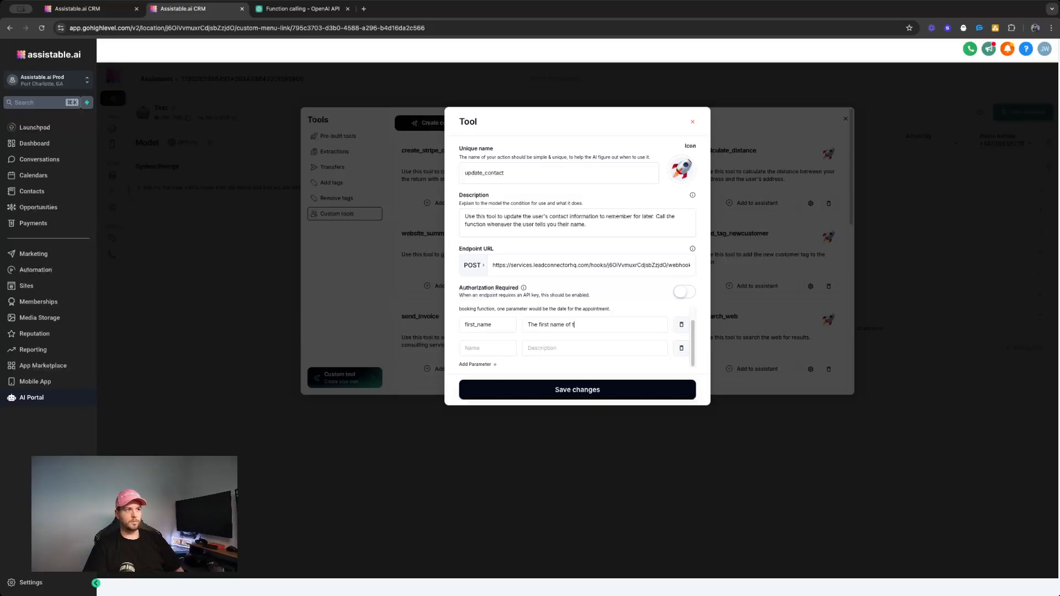
triple_click(561, 330)
triple_click(592, 329)
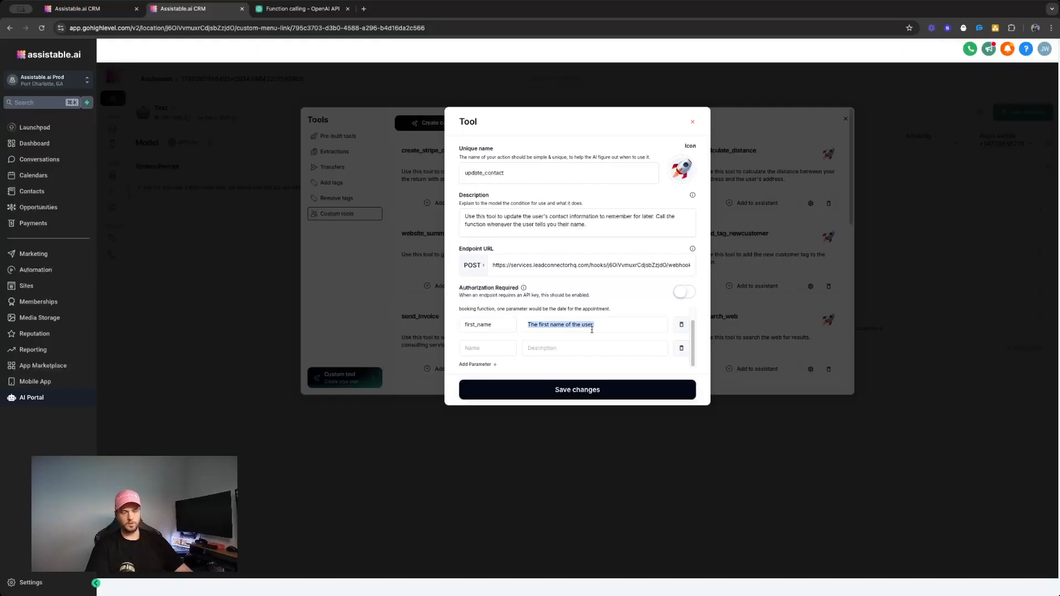
left_click(595, 330)
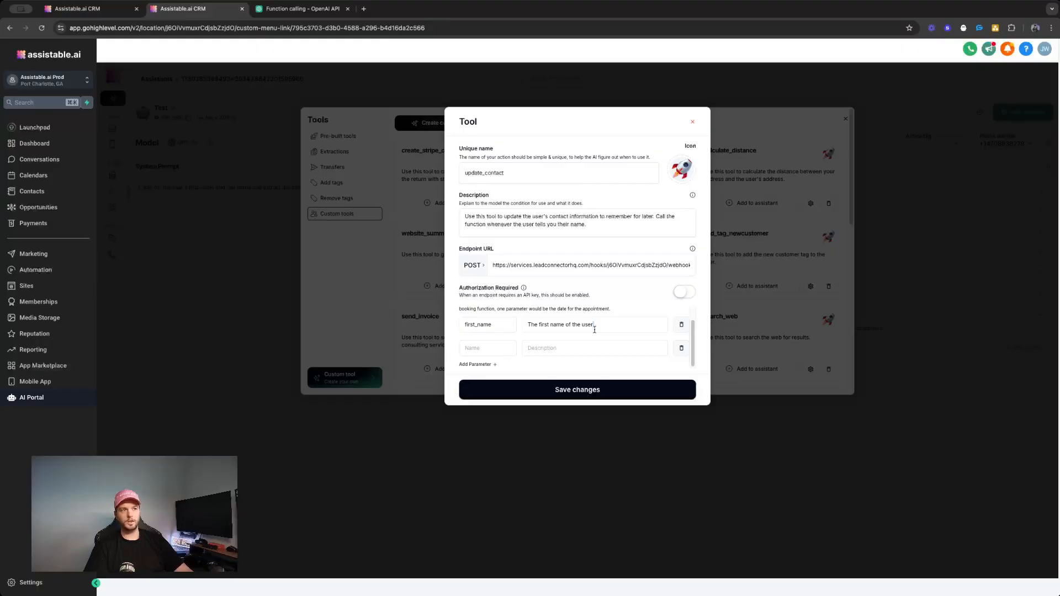
left_click_drag(594, 330, 480, 325)
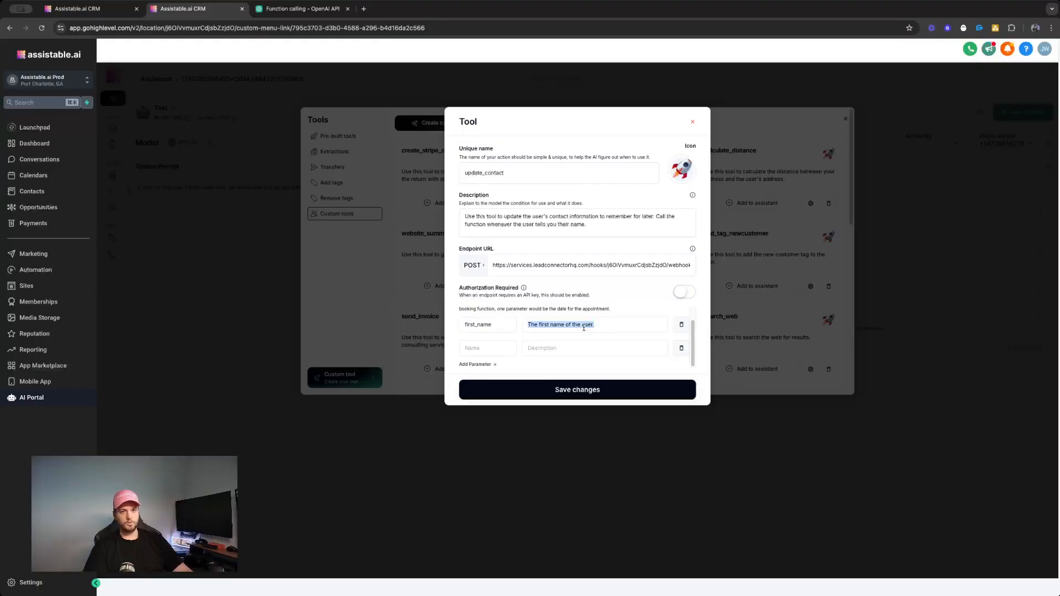
Fill the empty parameter row with the name last_name and the description "The last name of the user."
left_click(489, 349)
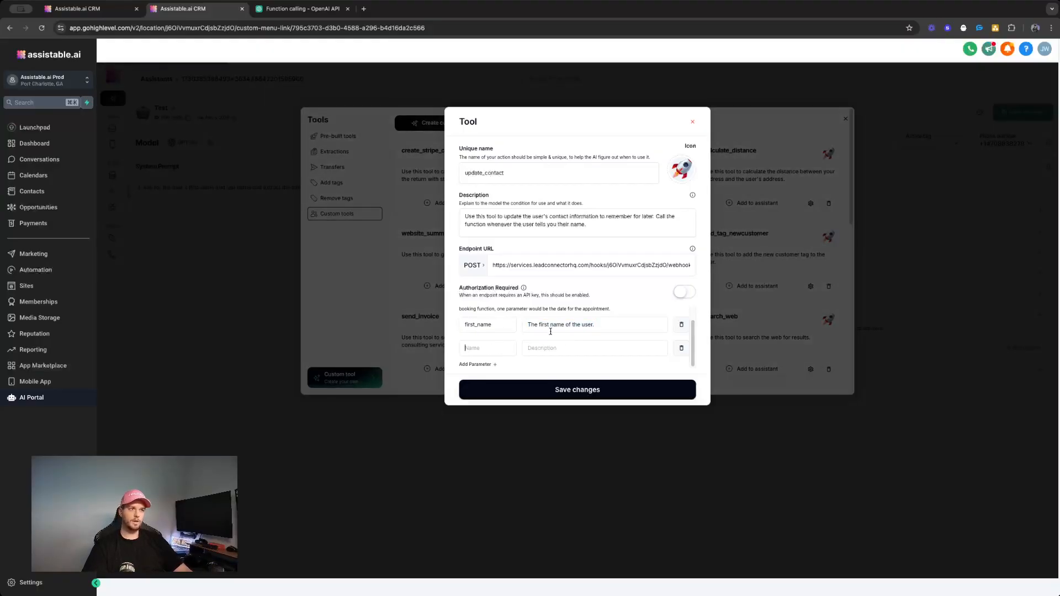
type("last_name")
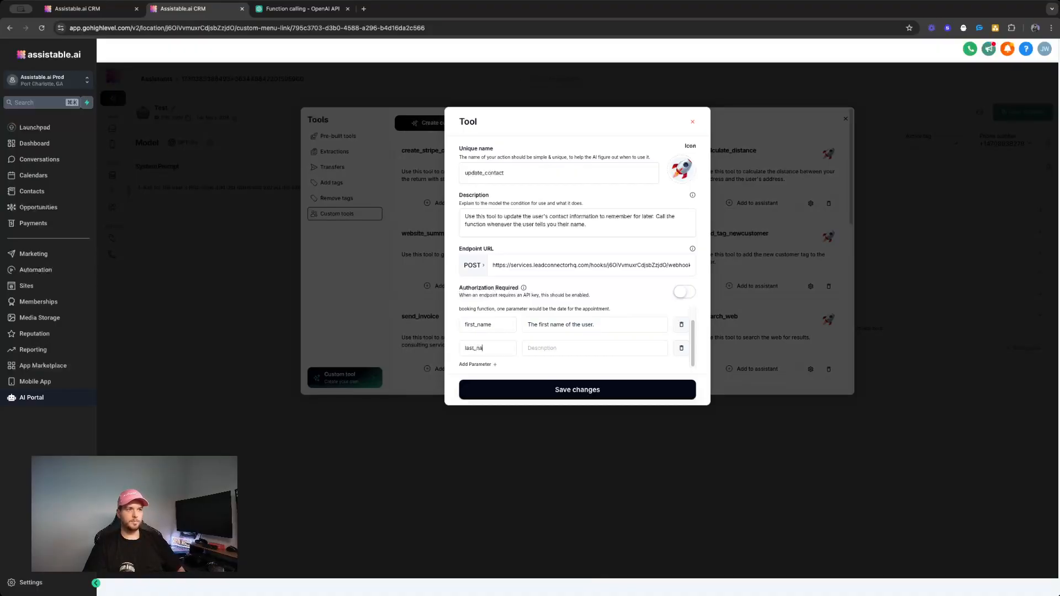
left_click(574, 349)
type("The last name of the user.")
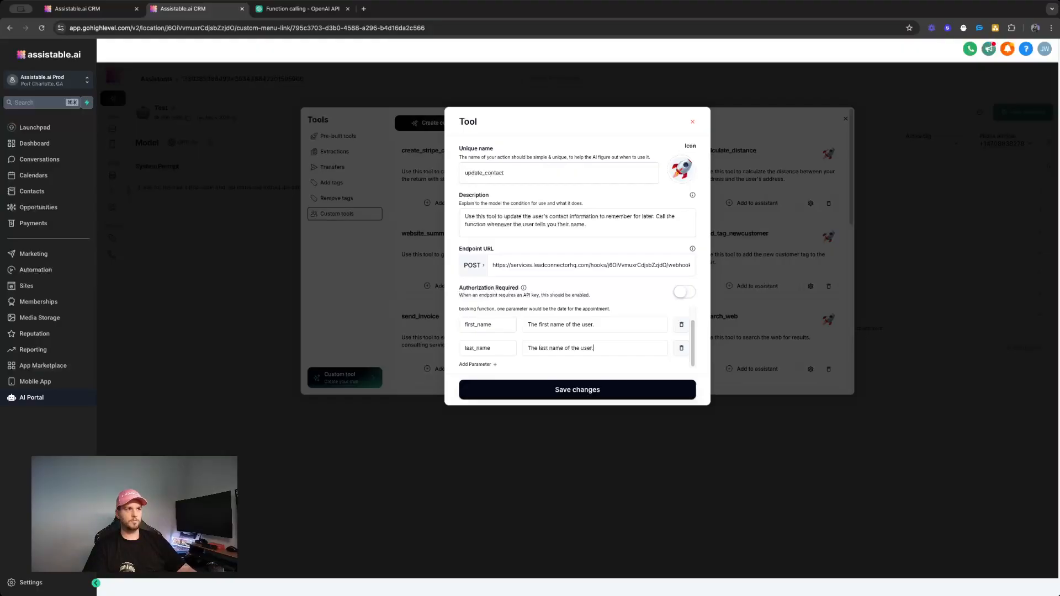
triple_click(620, 347)
double_click(625, 324)
triple_click(625, 325)
left_click(625, 319)
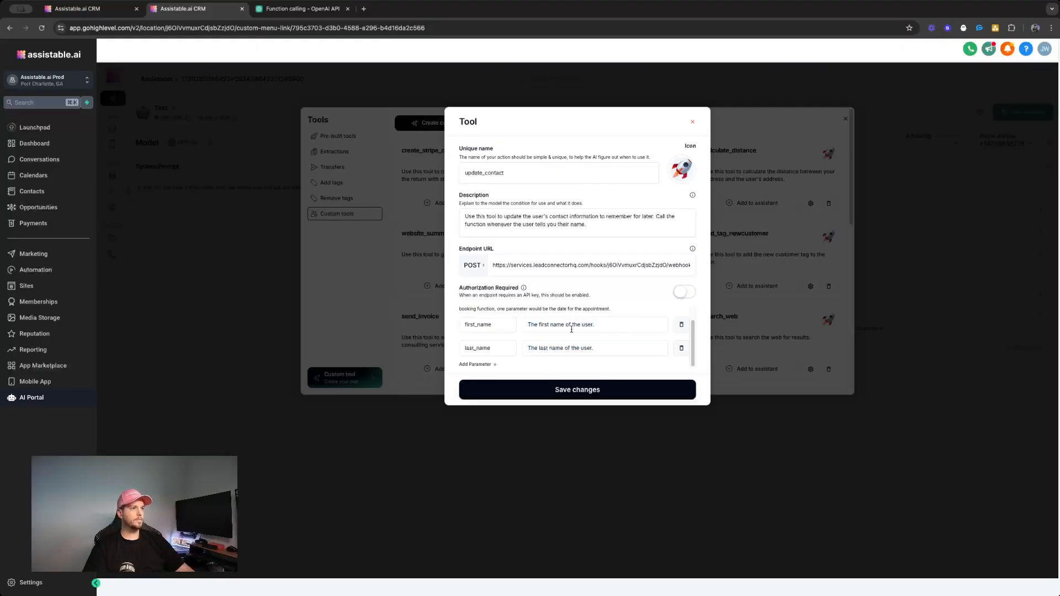
Add another parameter below last_name and name it revenue
left_click(488, 365)
scroll(594, 346, "down", 1)
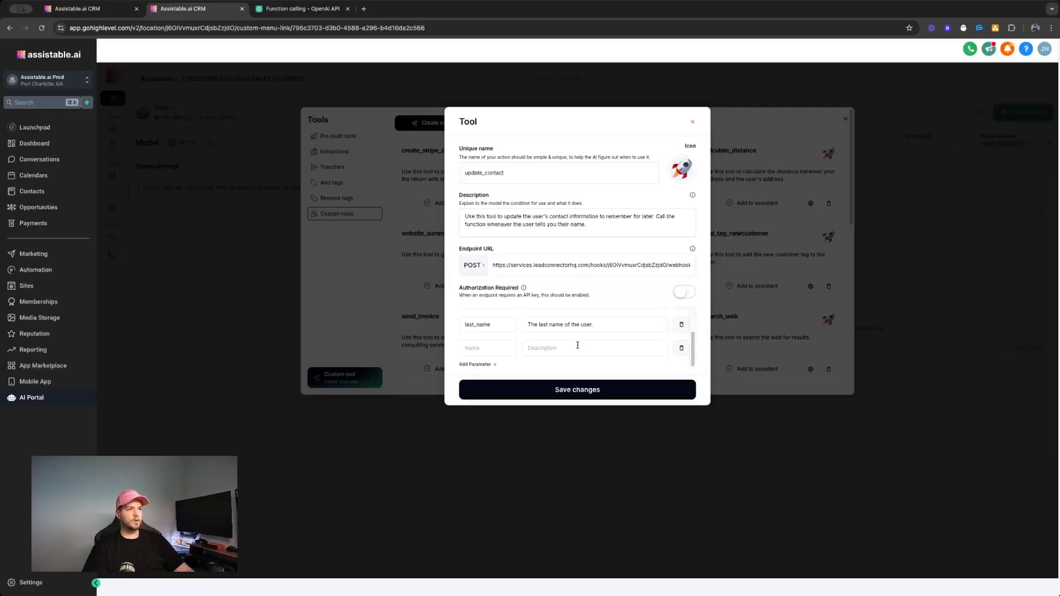
left_click(491, 350)
type("gr")
key("BackSpace")
key("BackSpace")
type("gr")
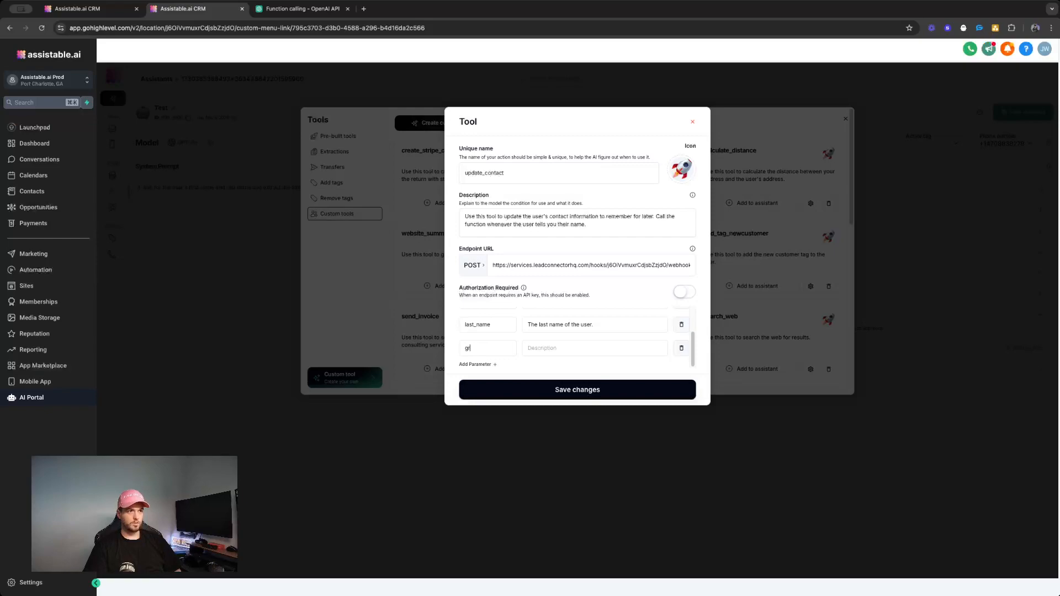
type("o")
key("BackSpace")
key("BackSpace")
key("BackSpace")
type("revenue")
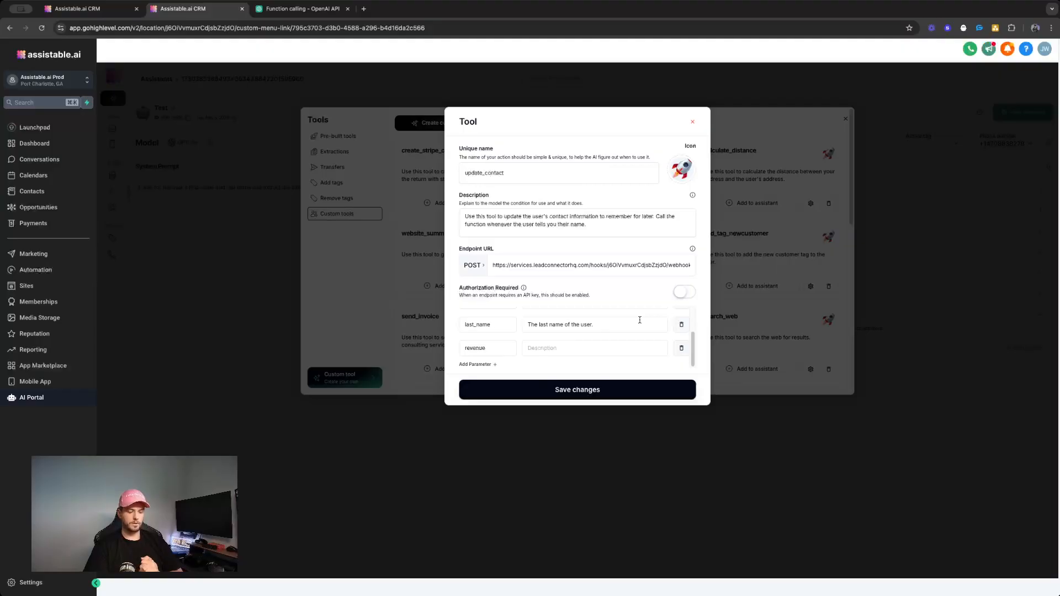
Draft "contact revenue." as the revenue parameter's description, trying sample amounts such as 20000 and removing them
type("cont")
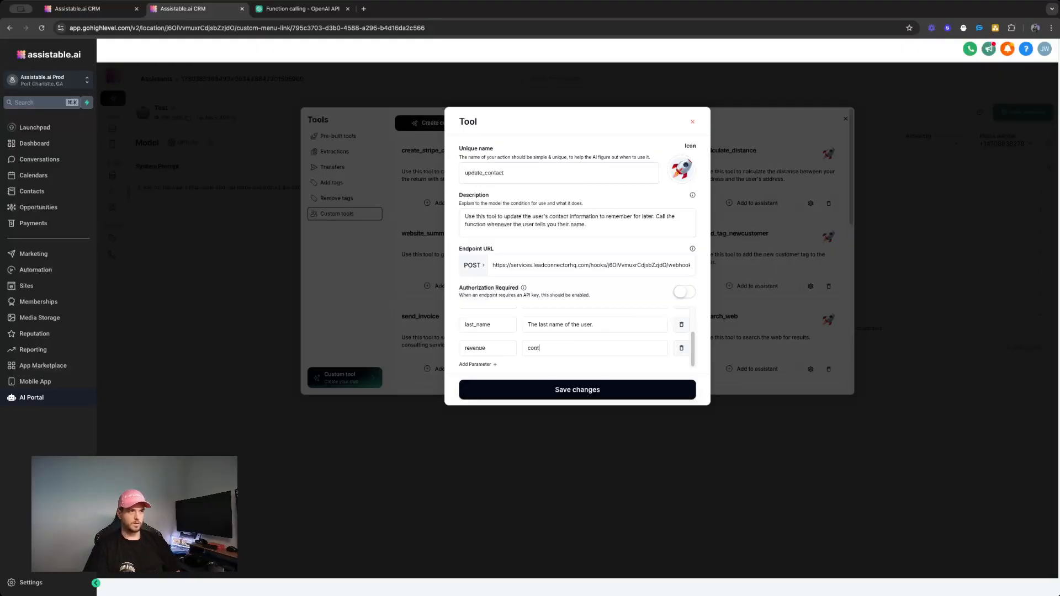
type("act revenue")
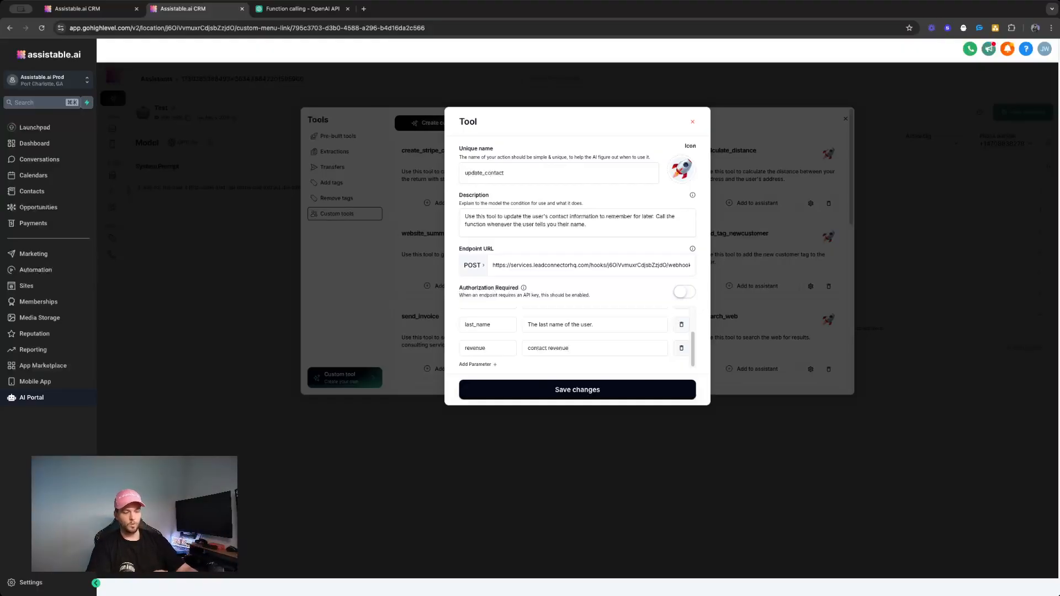
type(",00")
key("BackSpace")
key("BackSpace")
key("BackSpace")
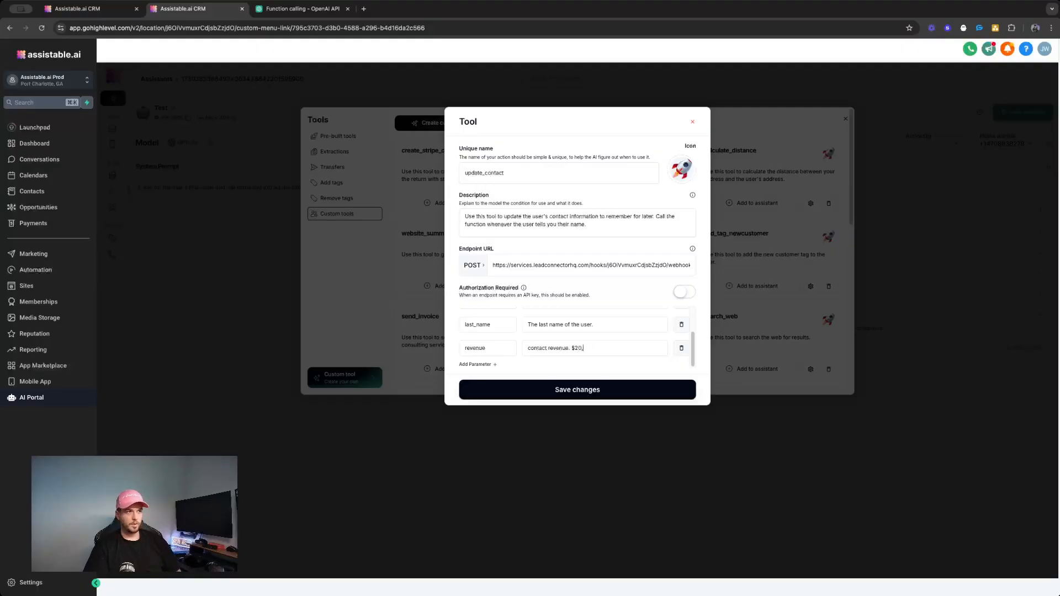
key("BackSpace")
type("20000")
key("BackSpace")
key("BackSpace")
key("BackSpace")
key("BackSpace")
key("BackSpace")
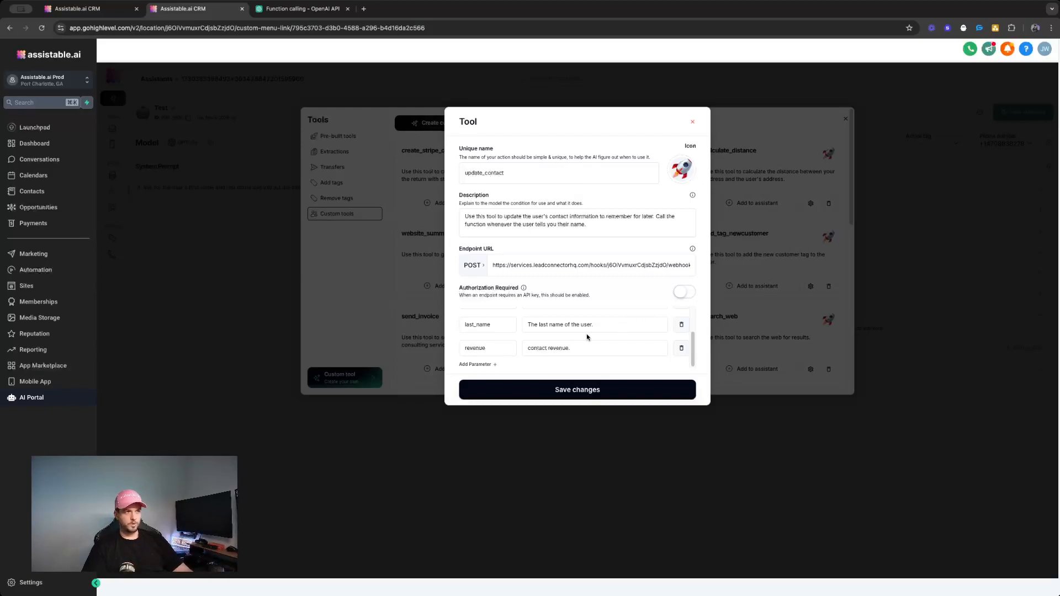
Replace the revenue parameter's description with "The annualized revenue of the user in raw number format."
triple_click(575, 350)
type("The annualized revenue of the user in ra")
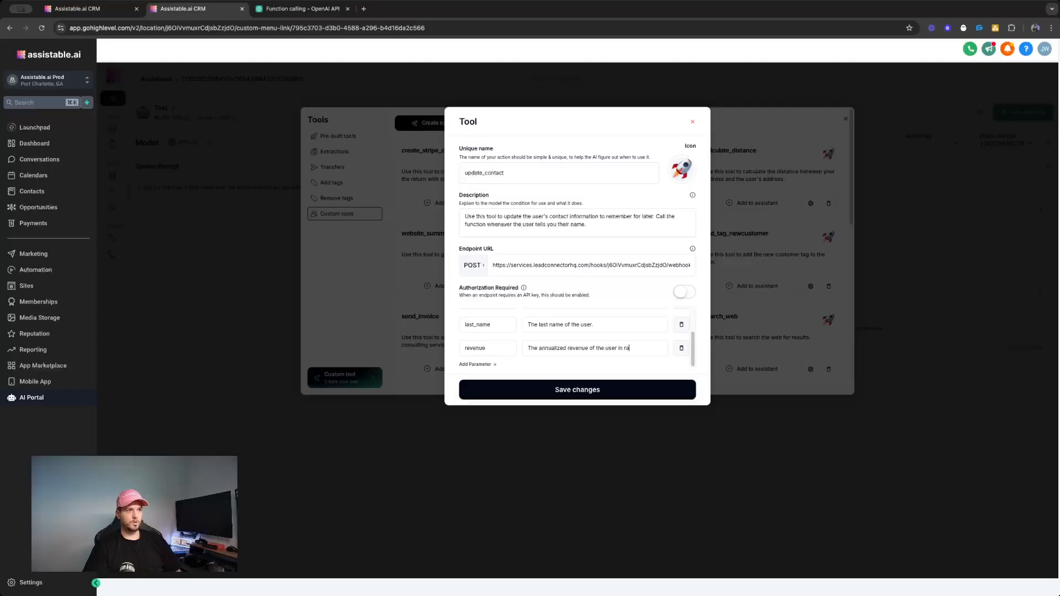
type("w number format.")
left_click(552, 365)
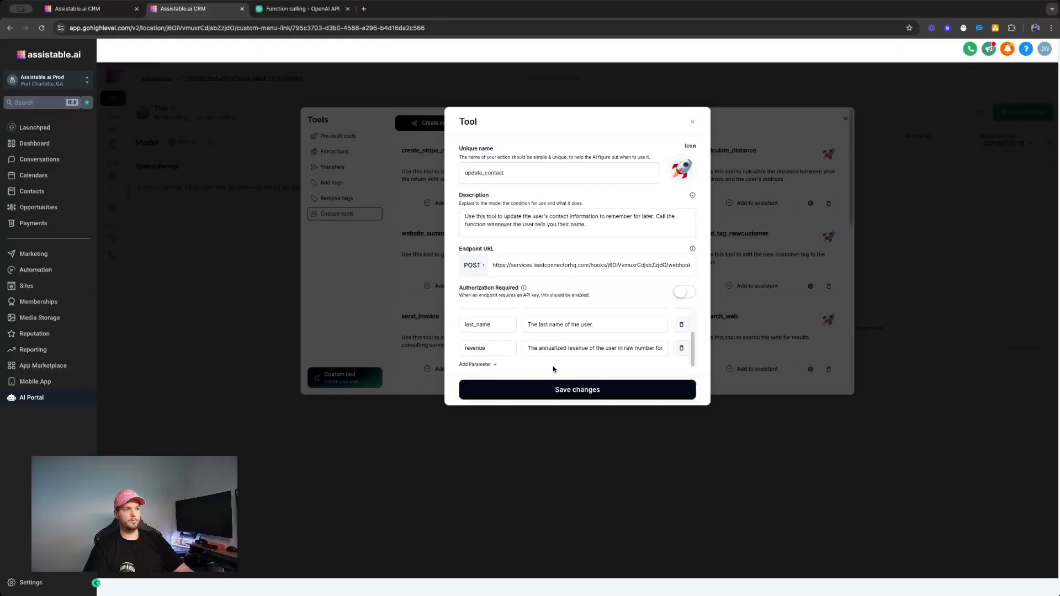
Review the revenue parameter's name and description together with the other parameters in the list
triple_click(551, 352)
left_click(613, 366)
triple_click(568, 349)
left_click(554, 349)
triple_click(531, 347)
left_click(651, 362)
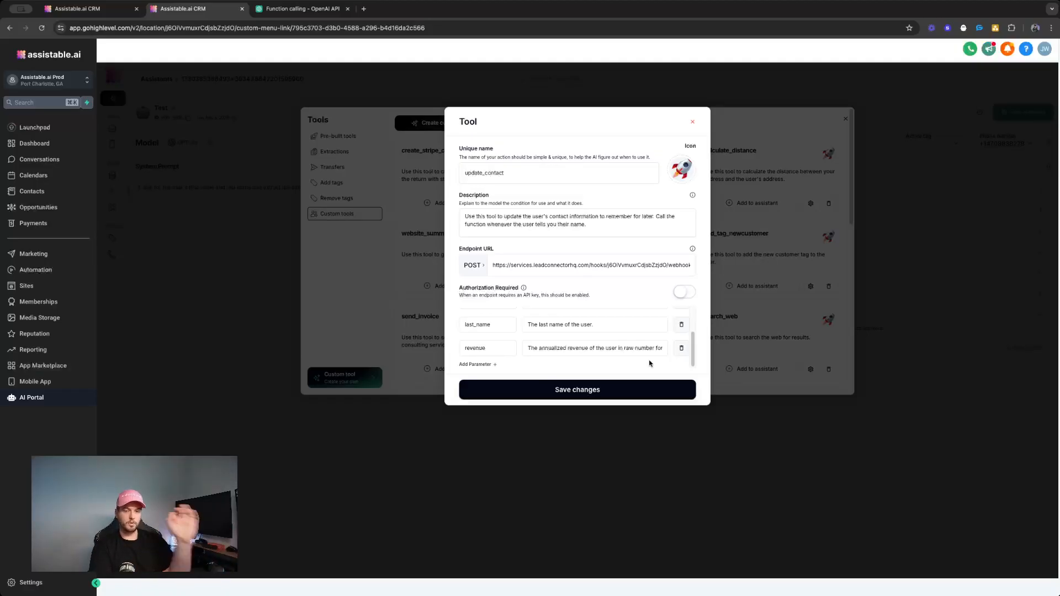
double_click(480, 349)
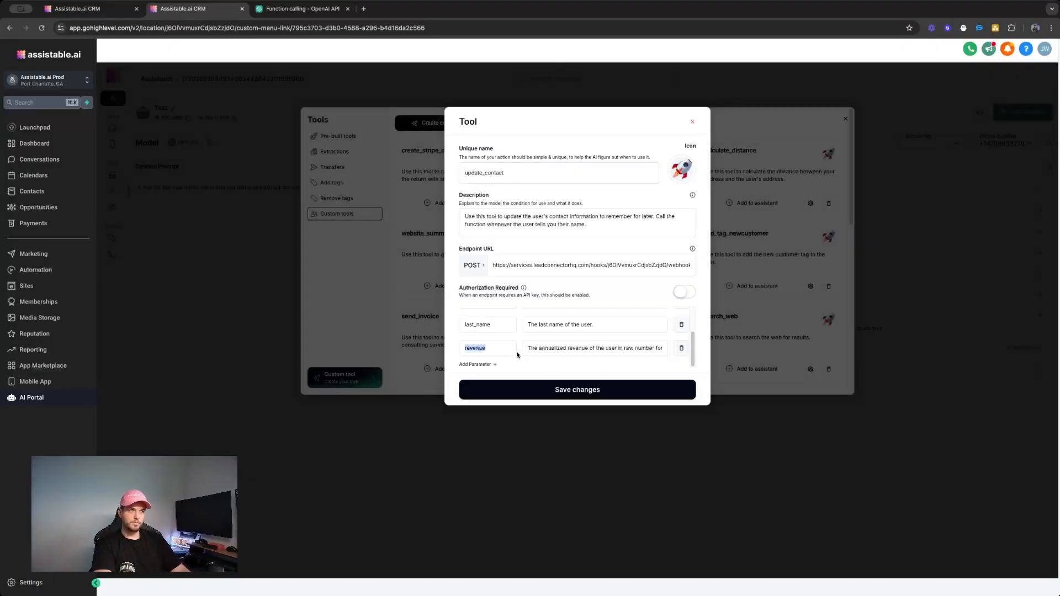
triple_click(557, 351)
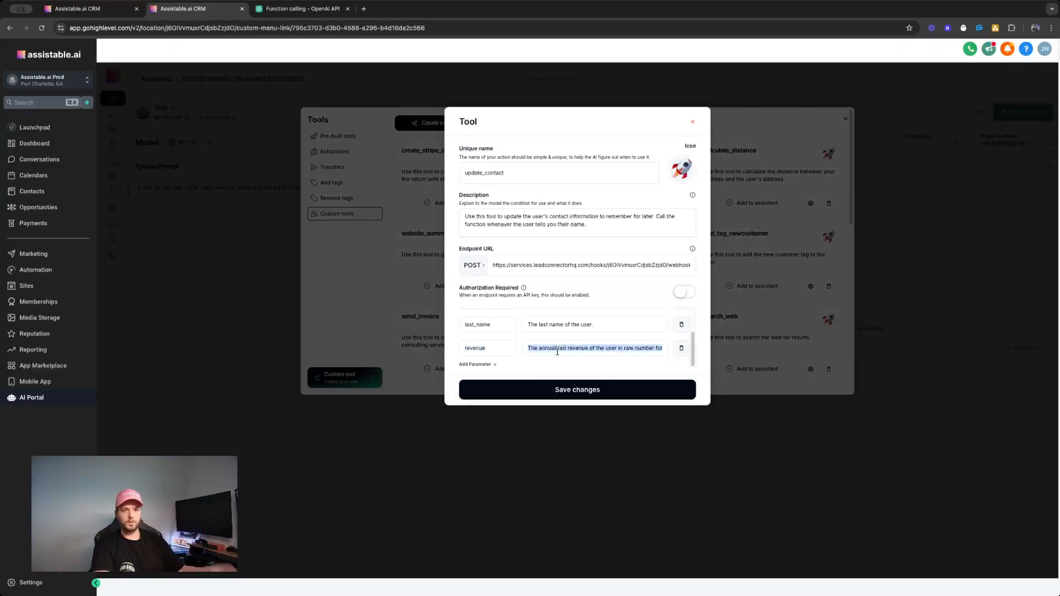
key("shift+Tab")
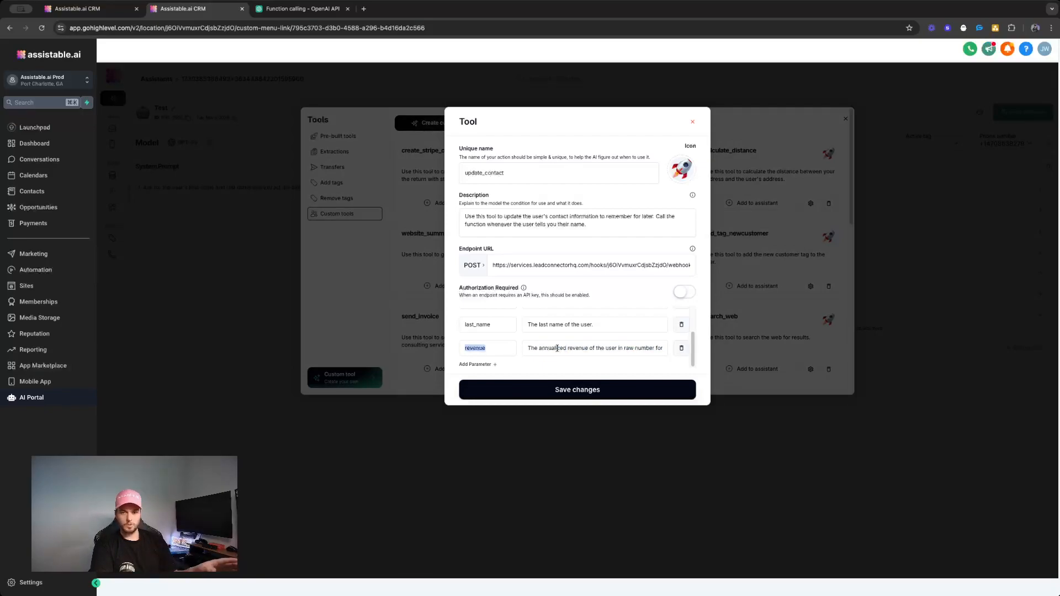
triple_click(557, 347)
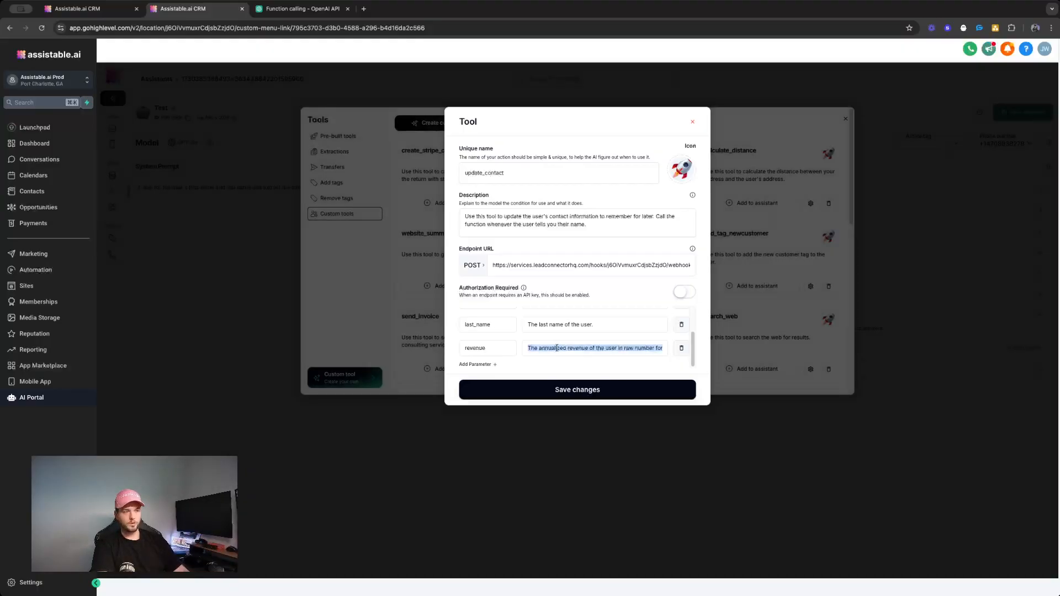
scroll(522, 336, "up", 3)
scroll(522, 336, "down", 3)
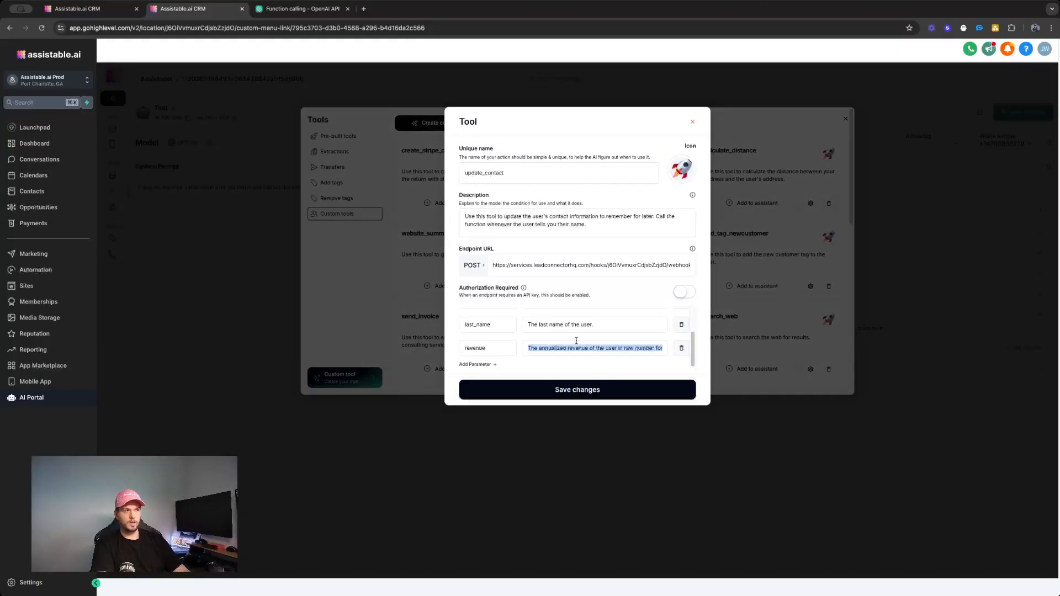
Save the update_contact tool, add it to the assistant, and close the tool library
scroll(575, 341, "up", 3)
left_click(578, 390)
scroll(622, 335, "down", 10)
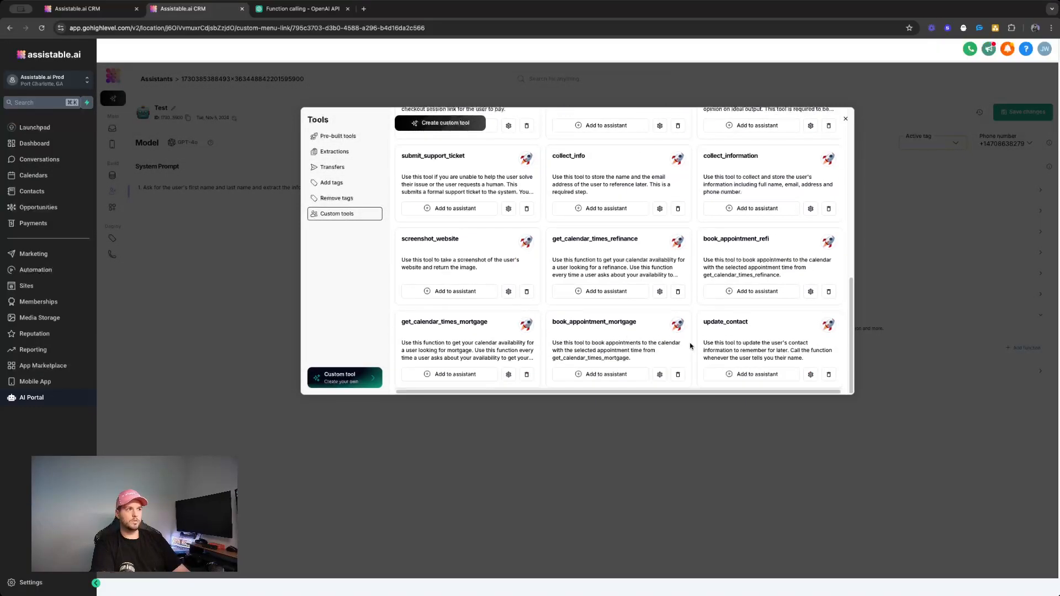
left_click(762, 374)
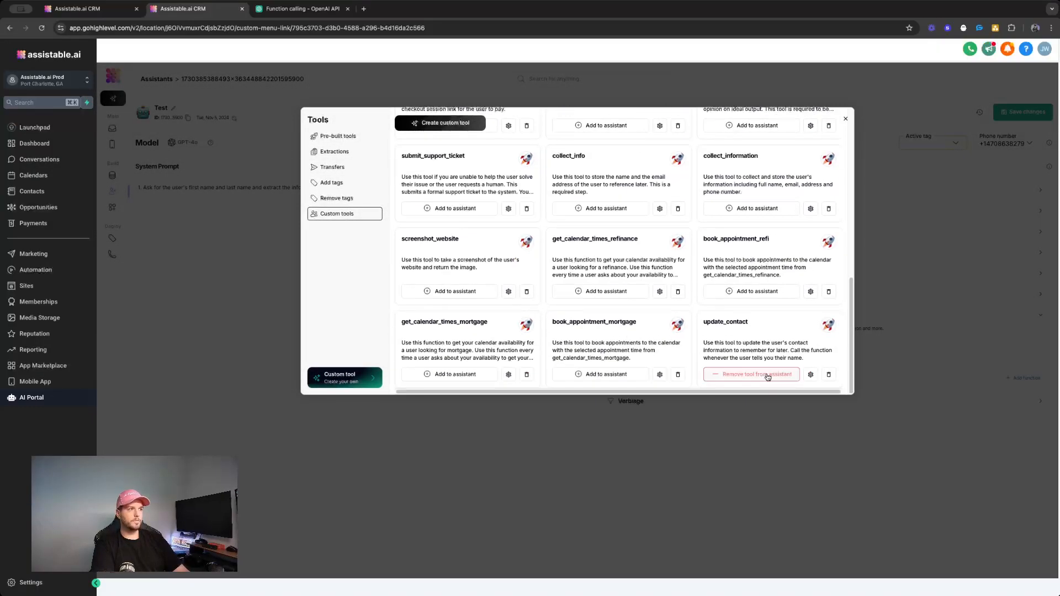
left_click(845, 118)
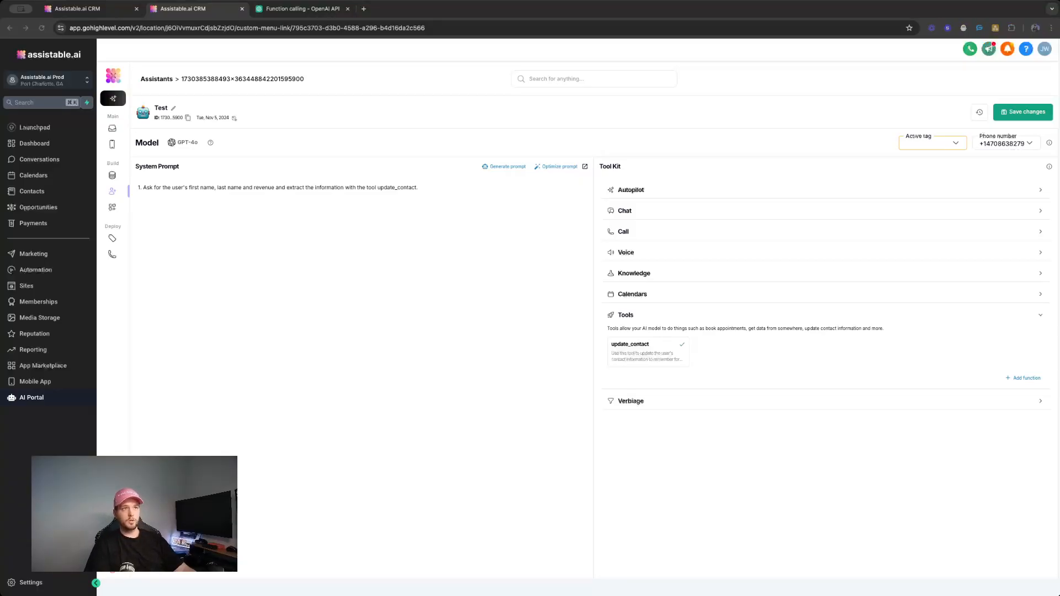
Examine the system prompt's update_contact instruction and check the Inbound Webhook trigger of the fill contact info workflow
triple_click(289, 191)
triple_click(478, 197)
left_click(467, 259)
double_click(395, 188)
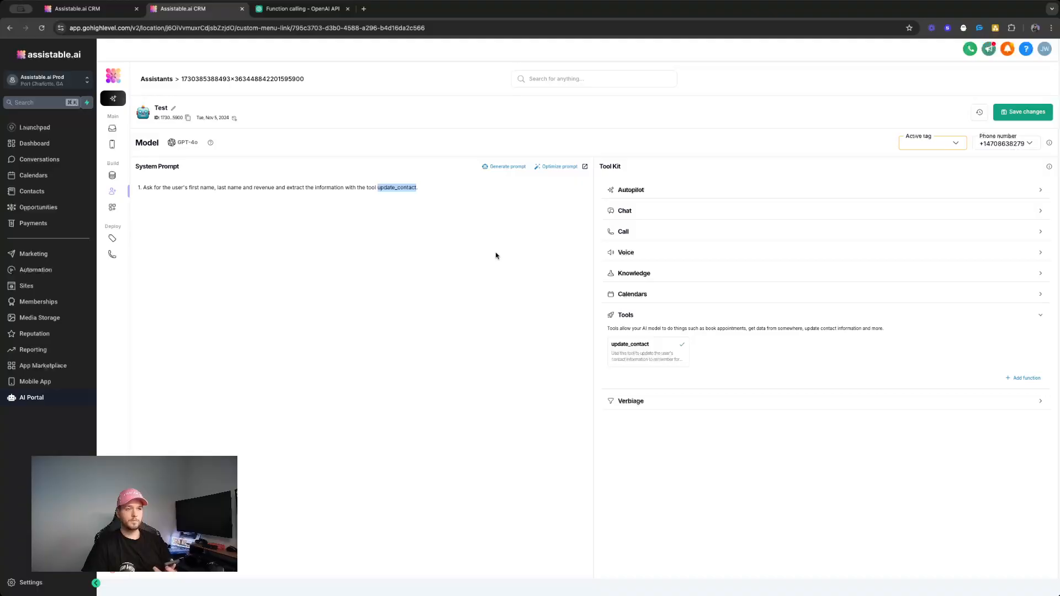
left_click(89, 8)
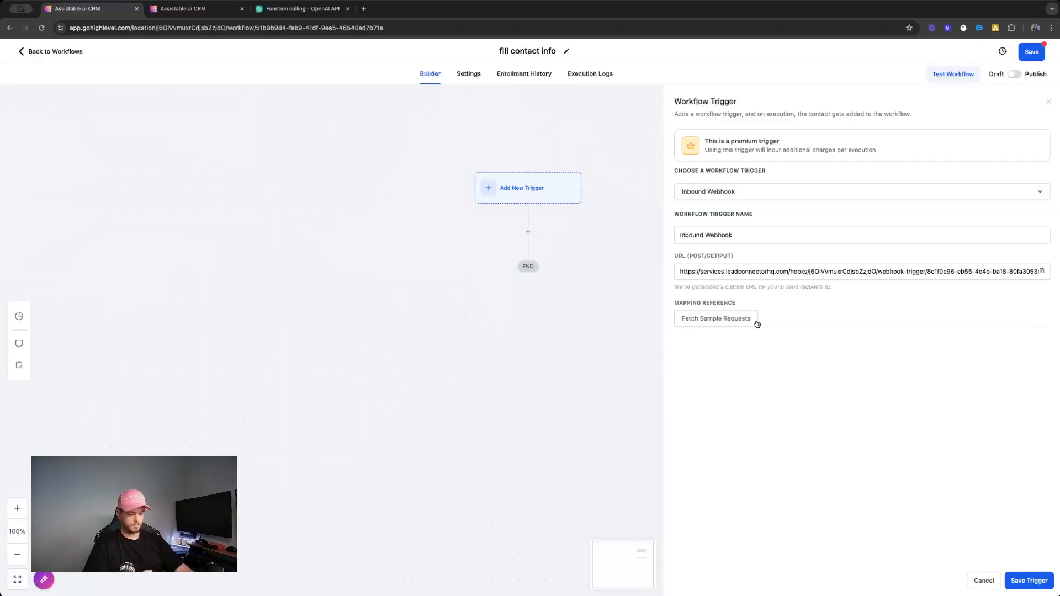
left_click(220, 8)
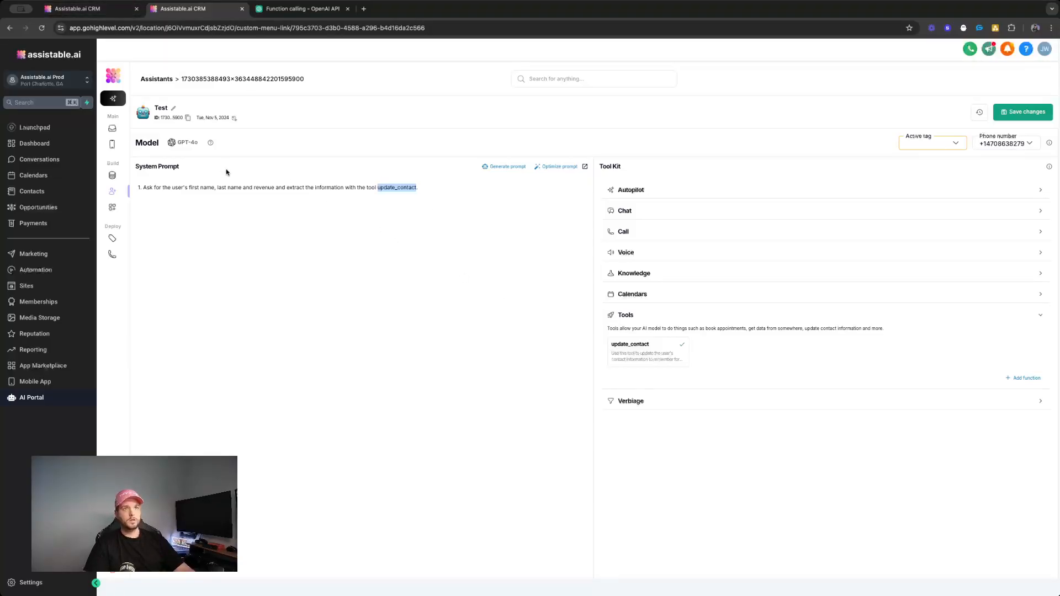
left_click(264, 186)
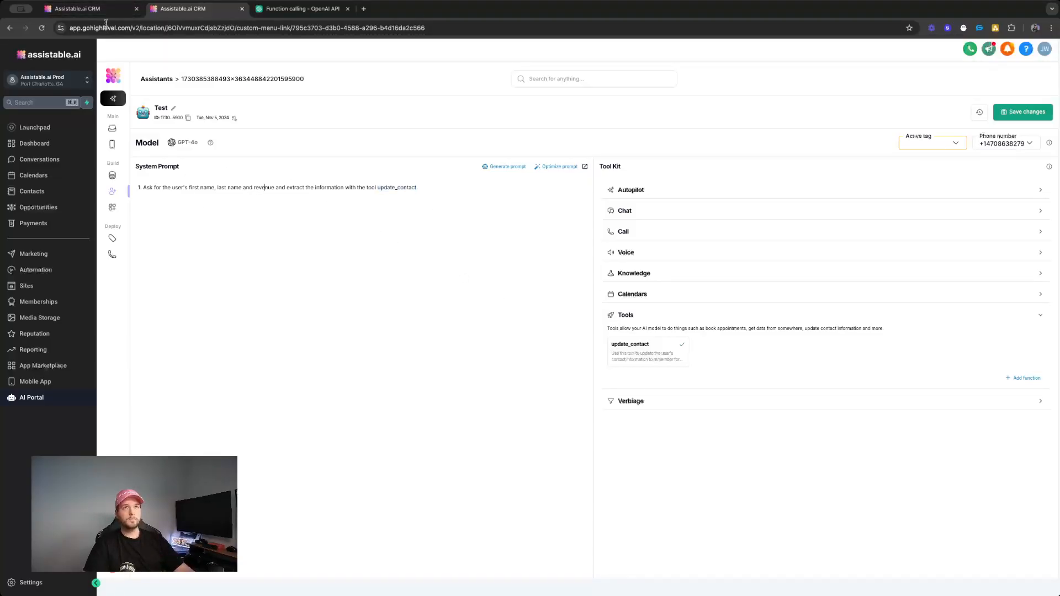
Compare the update_contact tool's endpoint URL with the Inbound Webhook trigger's URL, and close the tool and the tool library
left_click(120, 11)
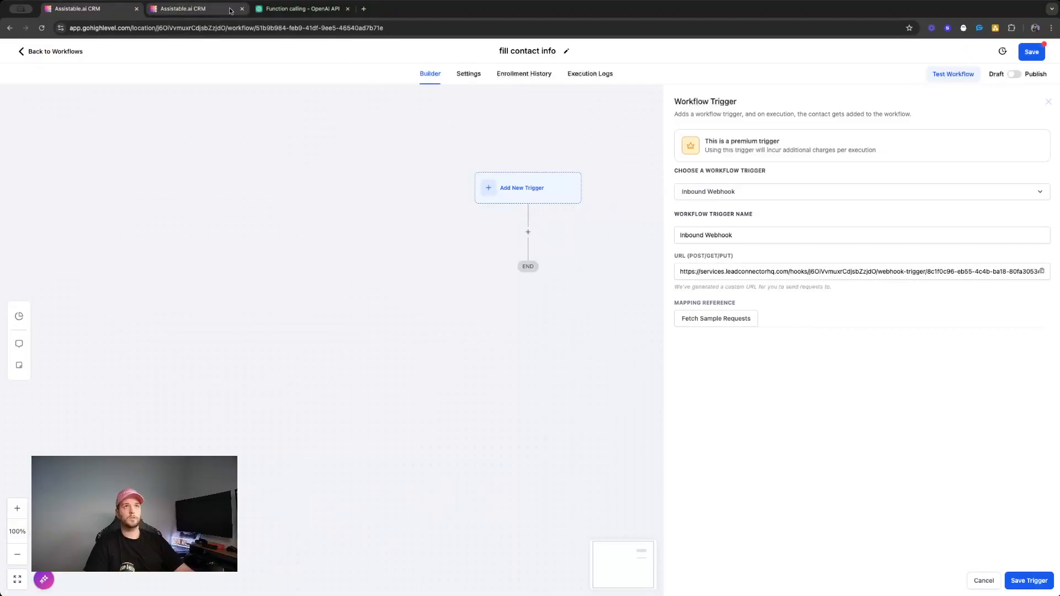
left_click(187, 9)
left_click(1022, 379)
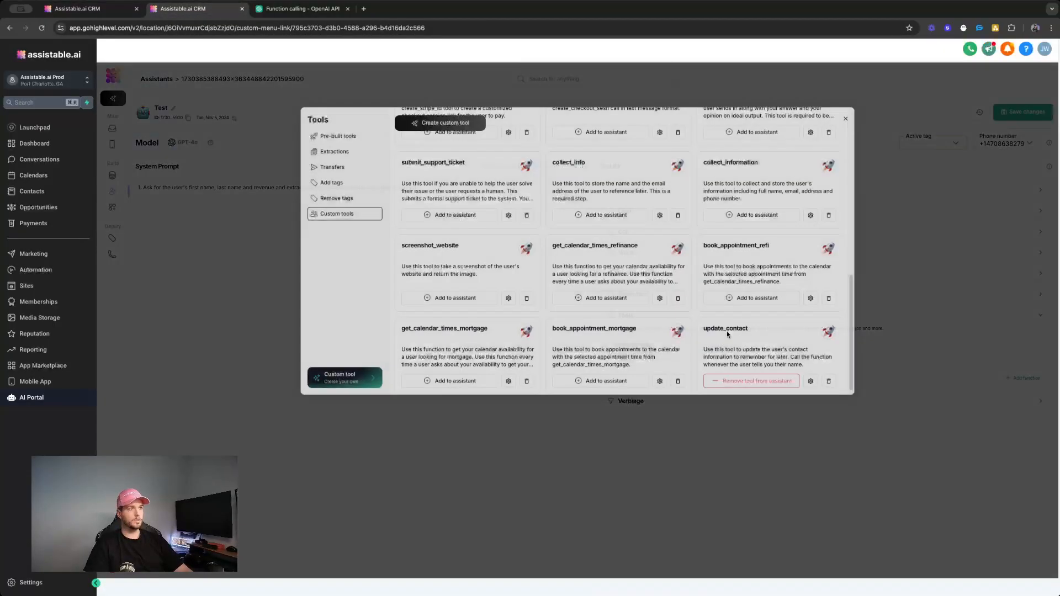
left_click(810, 381)
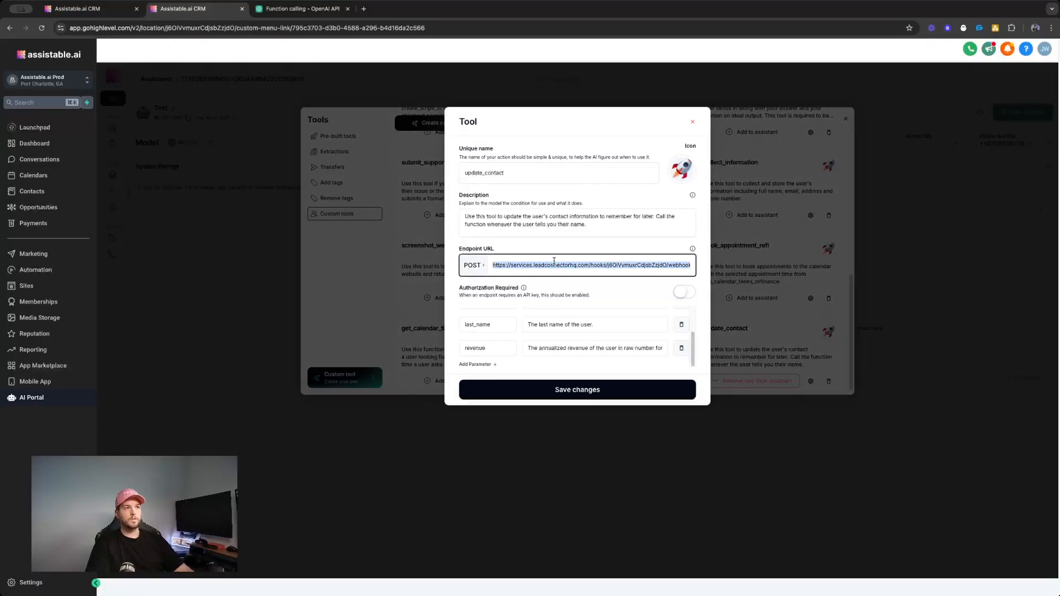
left_click(691, 121)
left_click(845, 119)
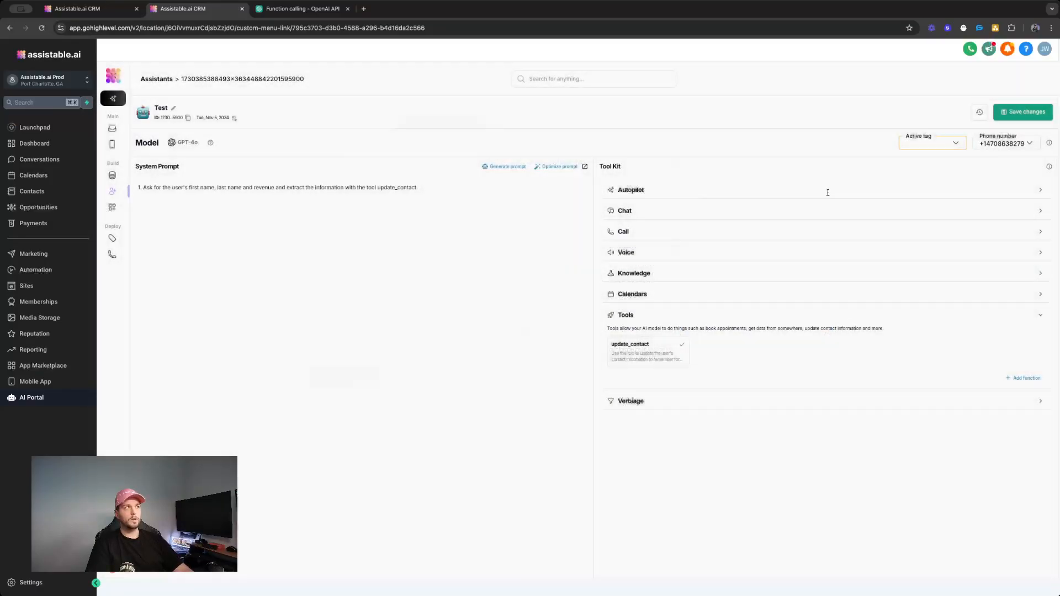
left_click(82, 13)
left_click(720, 319)
left_click(777, 340)
Examine the update_contact args block with first_name, last_name and revenue in the sample request
scroll(795, 381, "down", 8)
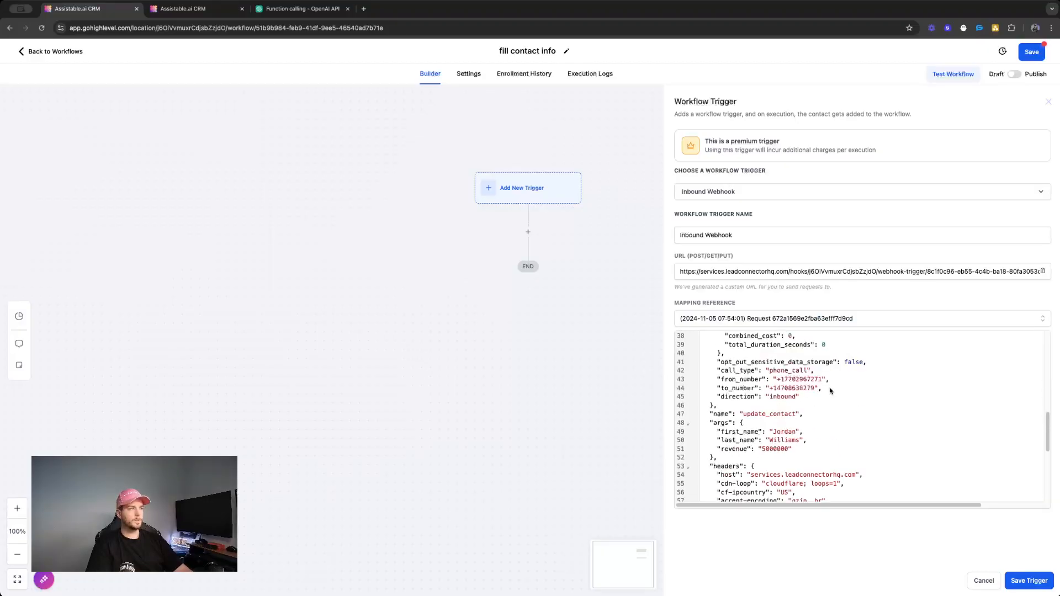
scroll(830, 388, "down", 2)
scroll(773, 376, "up", 4)
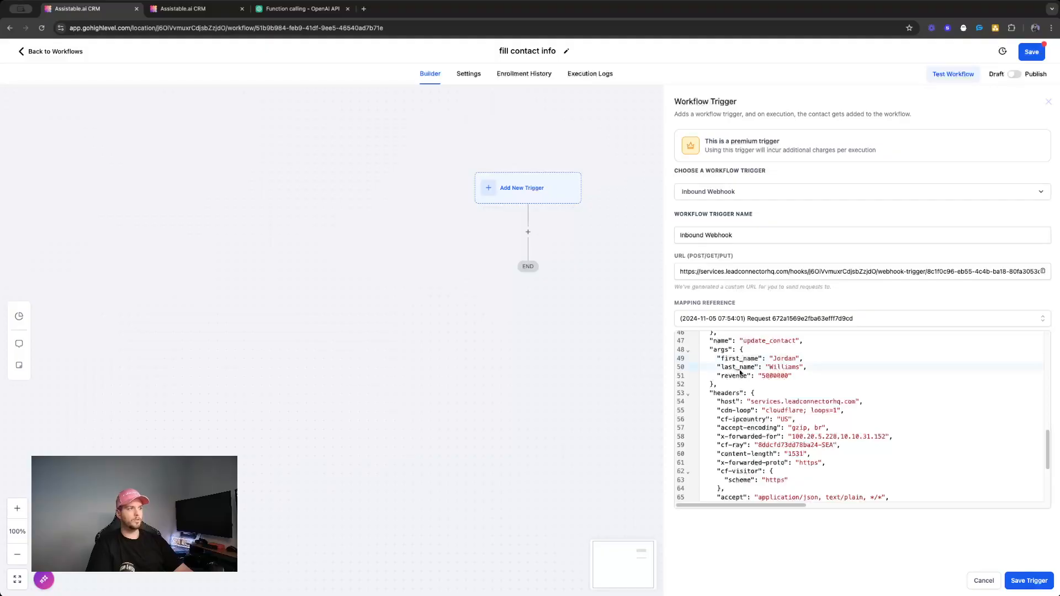
double_click(739, 367)
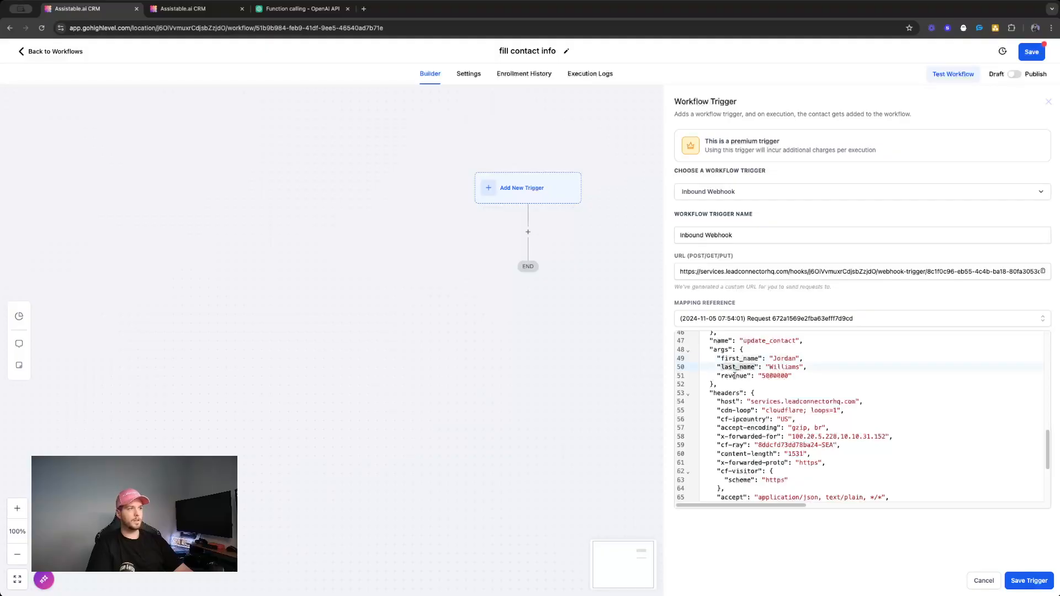
left_click(787, 367)
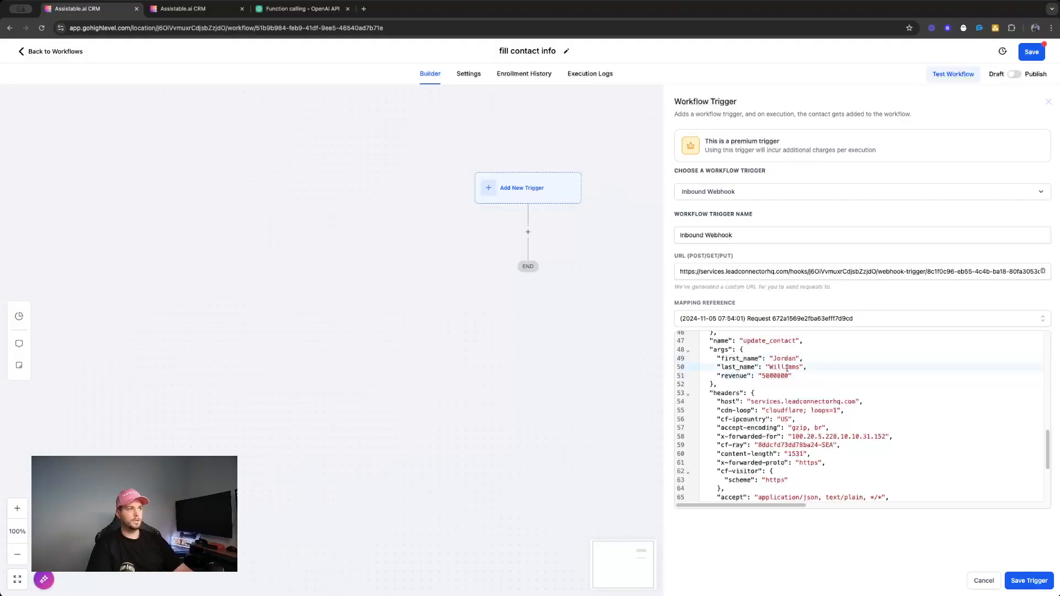
left_click_drag(703, 367, 738, 376)
left_click(738, 376)
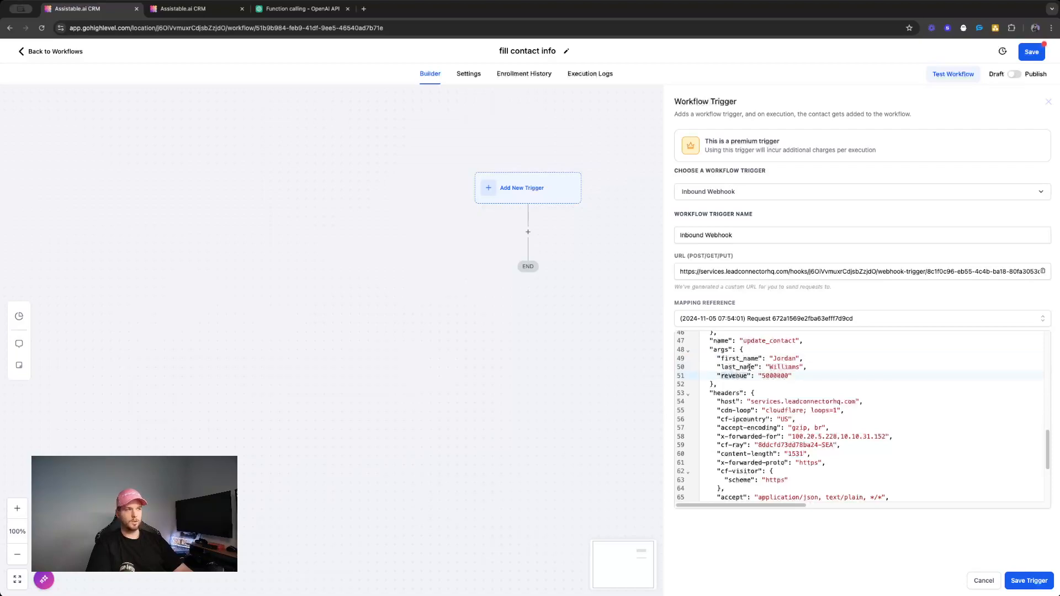
double_click(739, 358)
double_click(735, 376)
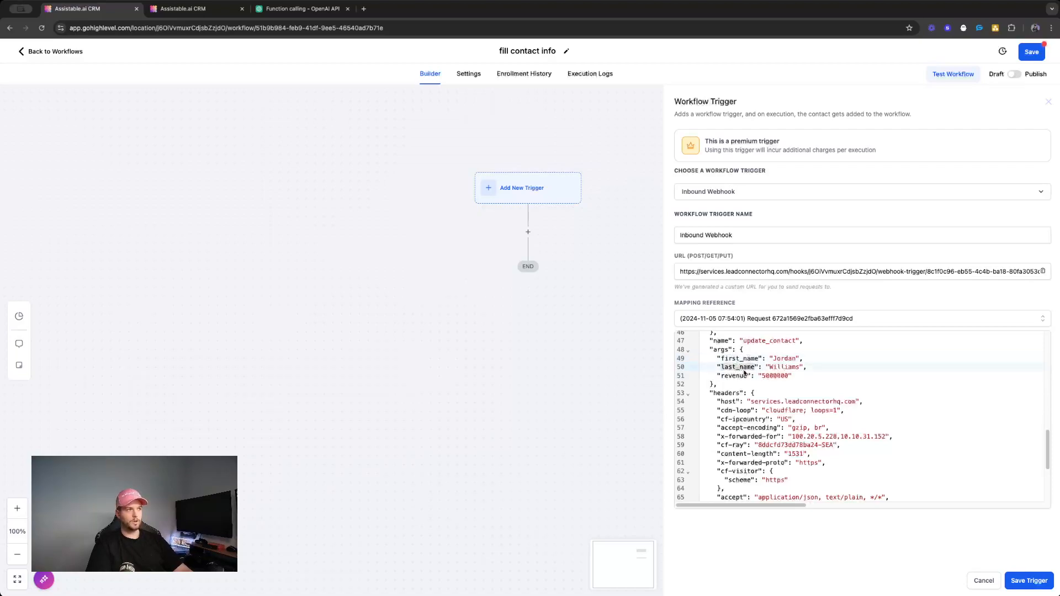
left_click_drag(805, 378, 703, 358)
left_click(736, 356)
left_click_drag(741, 349, 713, 383)
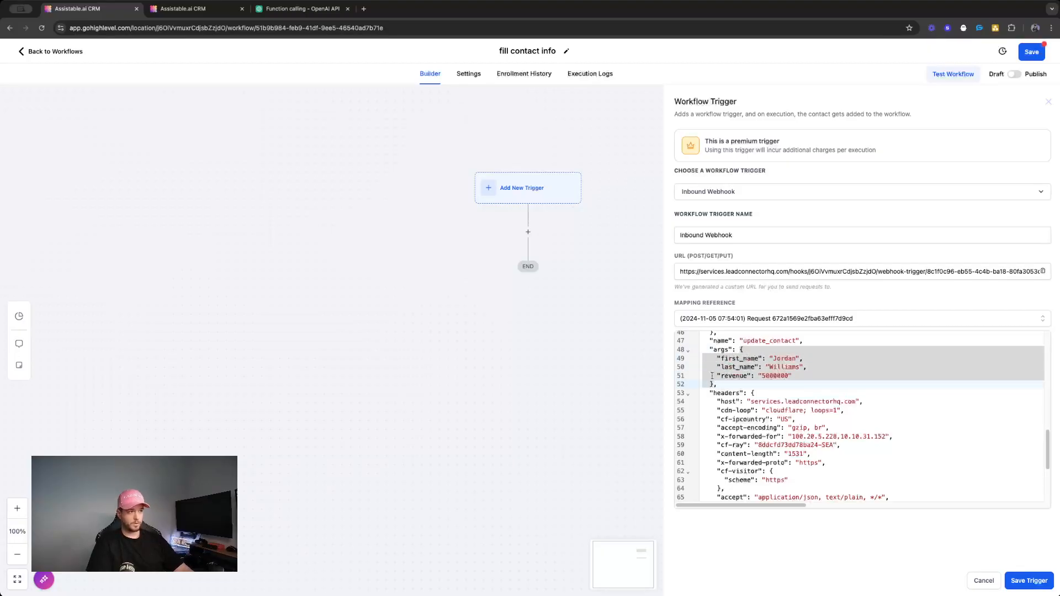
Review the individual argument keys and the revenue value, along with the call details above the args block
left_click(752, 360)
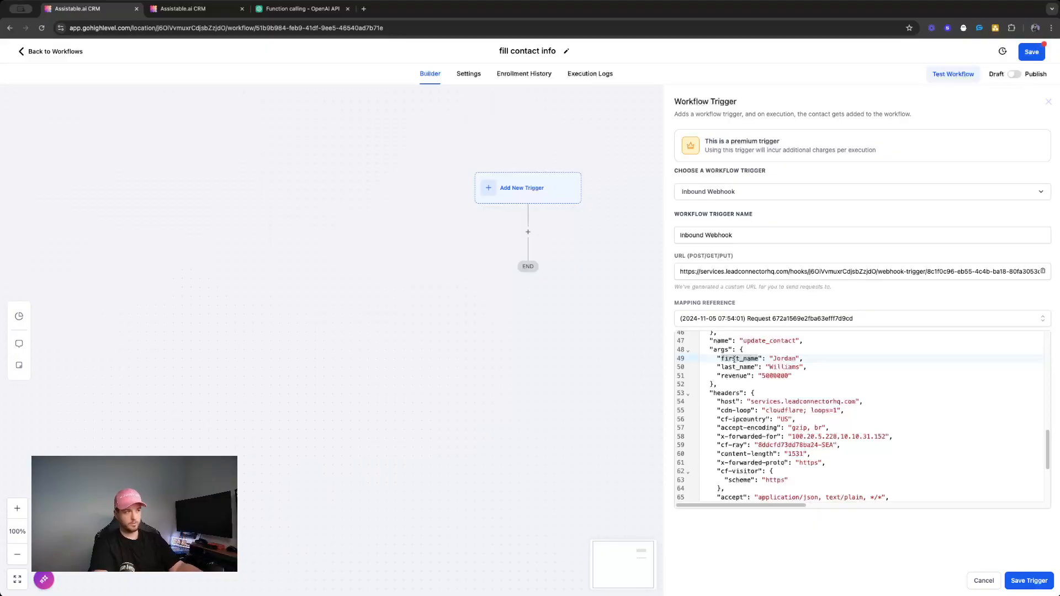
double_click(735, 368)
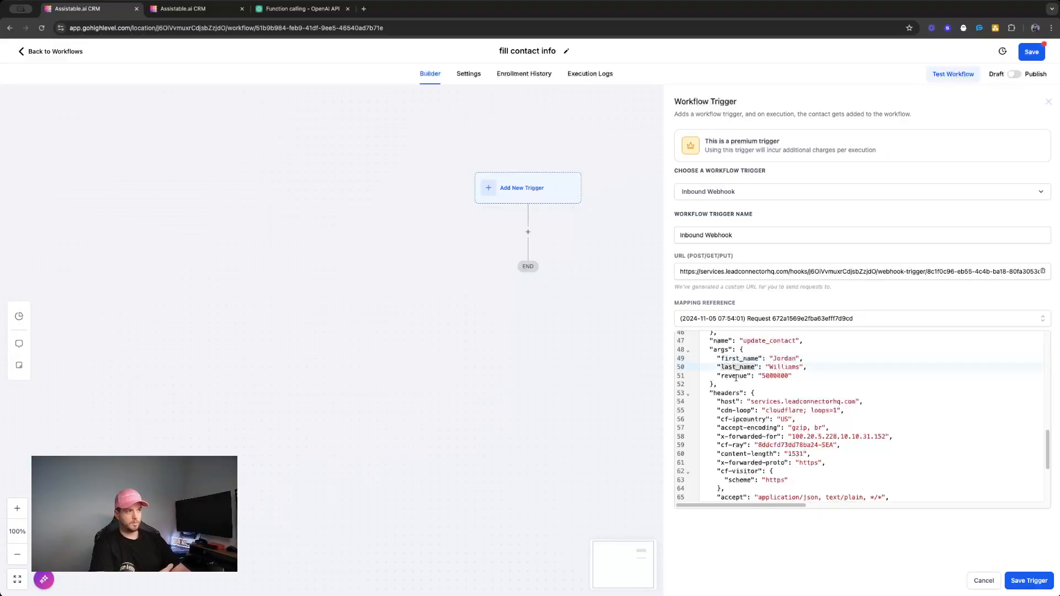
left_click(733, 376)
double_click(772, 377)
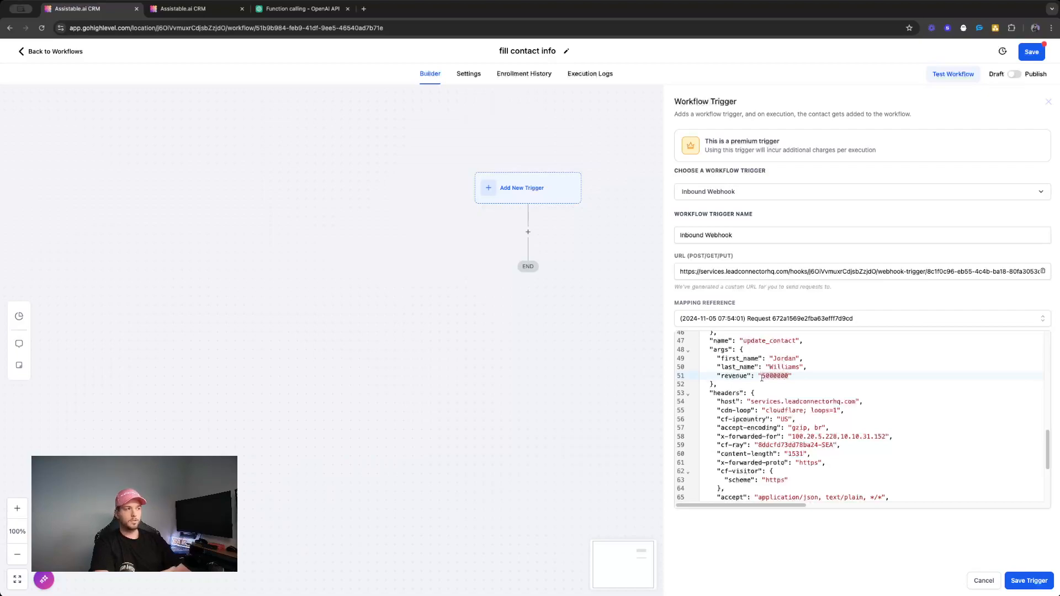
left_click(761, 377)
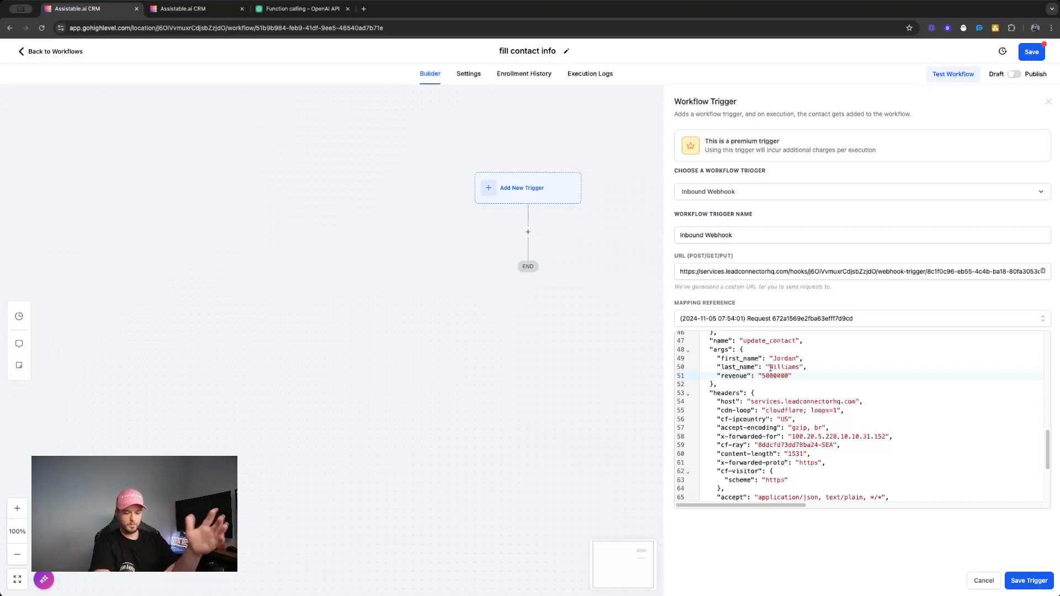
double_click(776, 376)
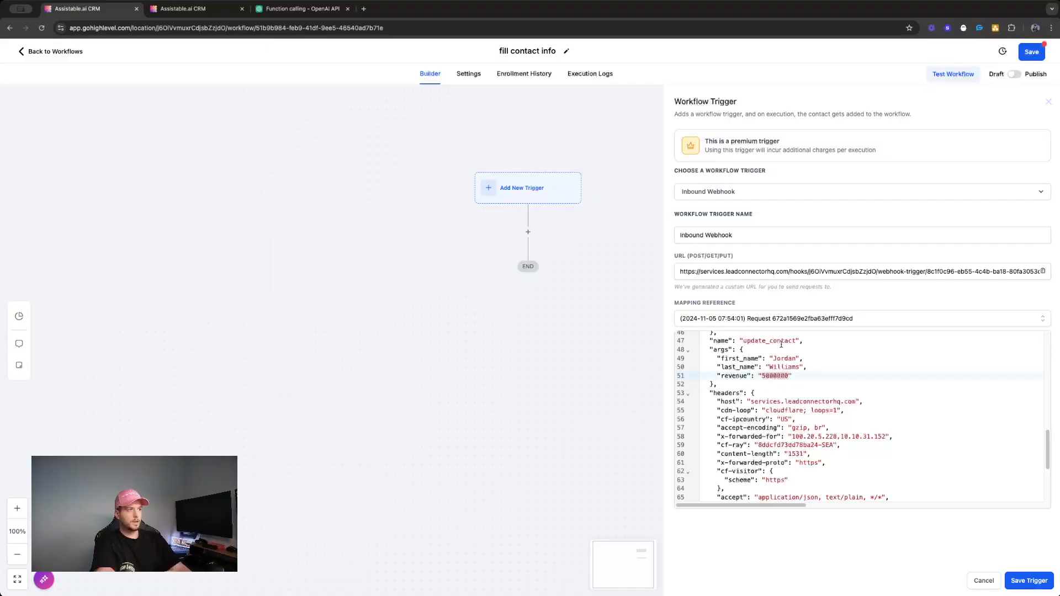
double_click(724, 349)
scroll(773, 353, "up", 2)
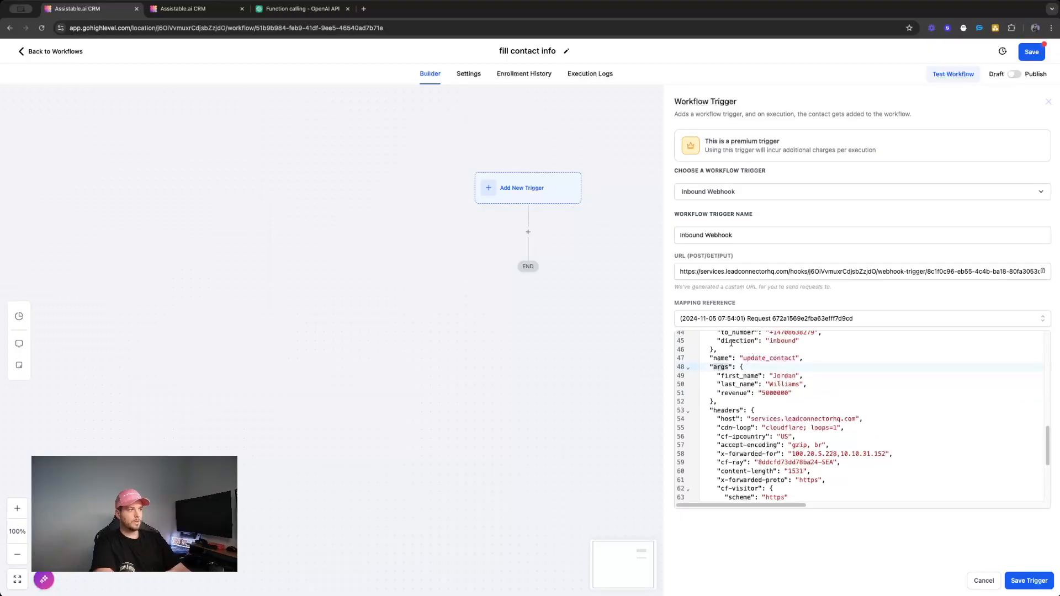
scroll(777, 353, "up", 2)
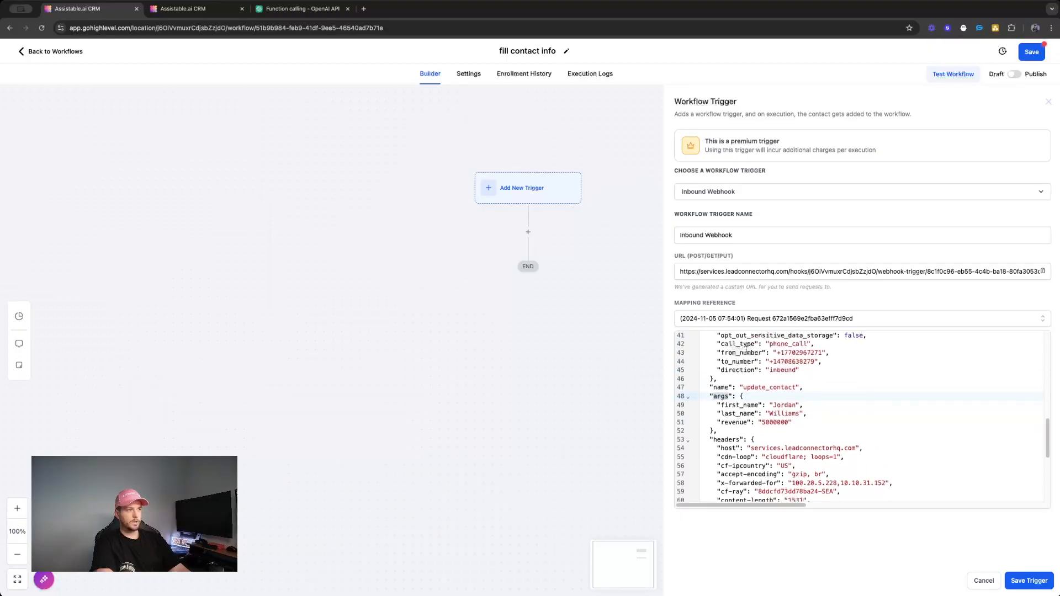
scroll(711, 368, "down", 4)
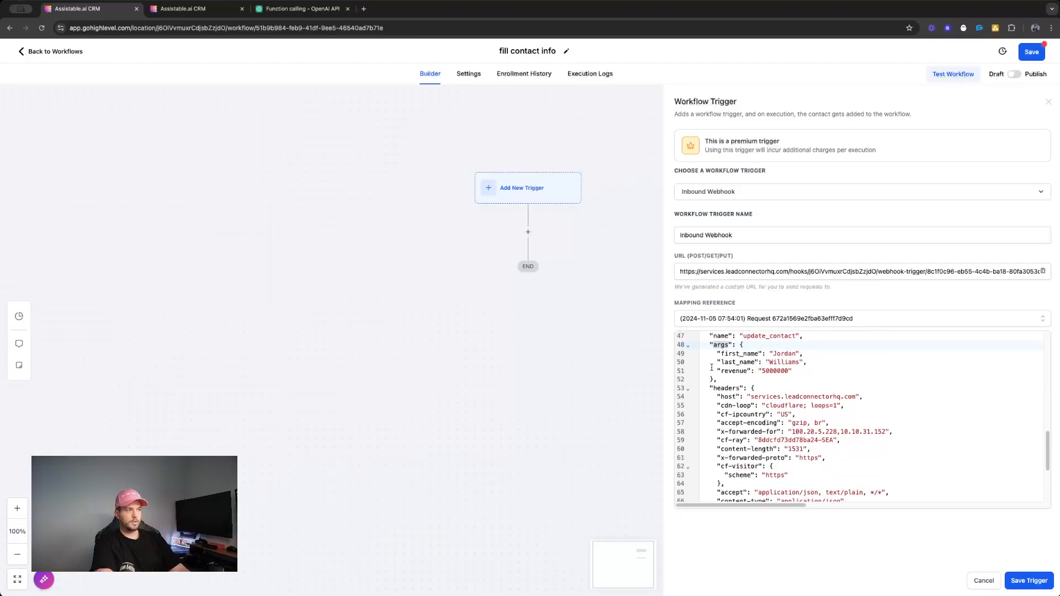
Save the Inbound Webhook trigger and delete the Create Contact action from the workflow
left_click(1026, 579)
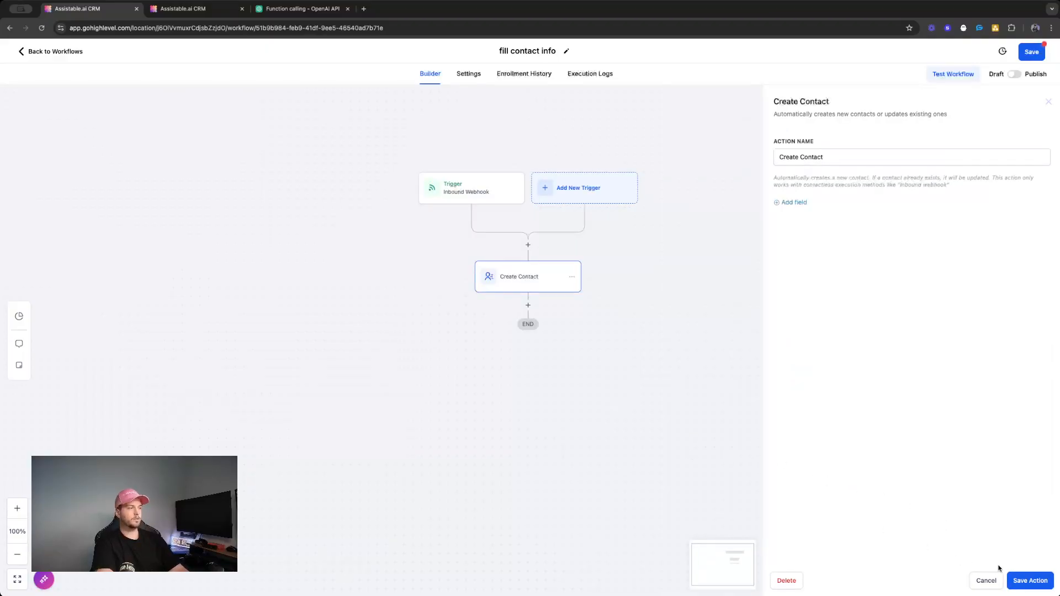
left_click(795, 580)
left_click(631, 345)
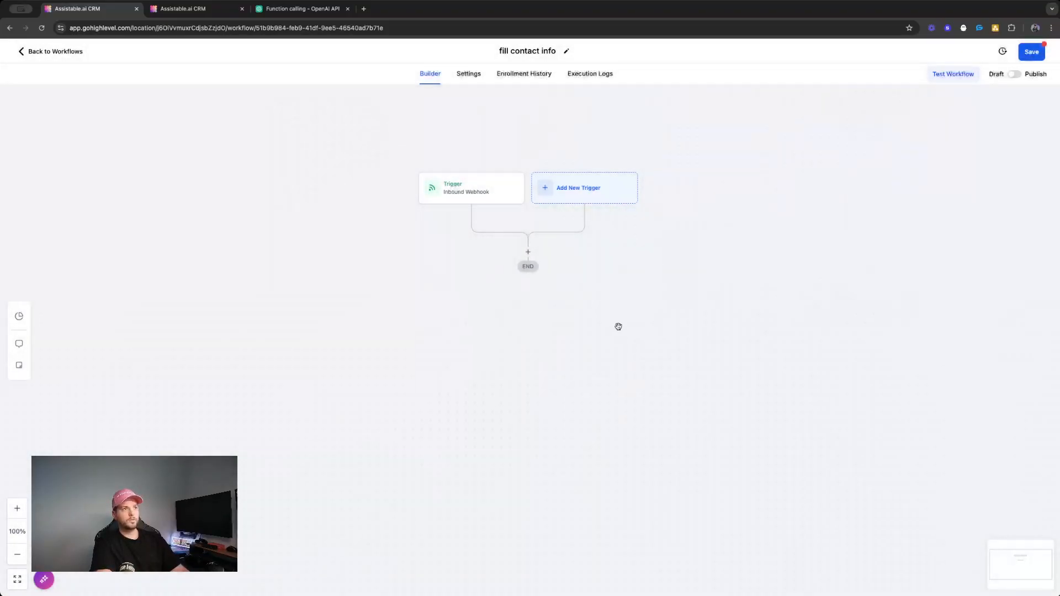
Add a Find Contact action after the trigger and choose Contact ID as its matching field
left_click(527, 250)
type("find")
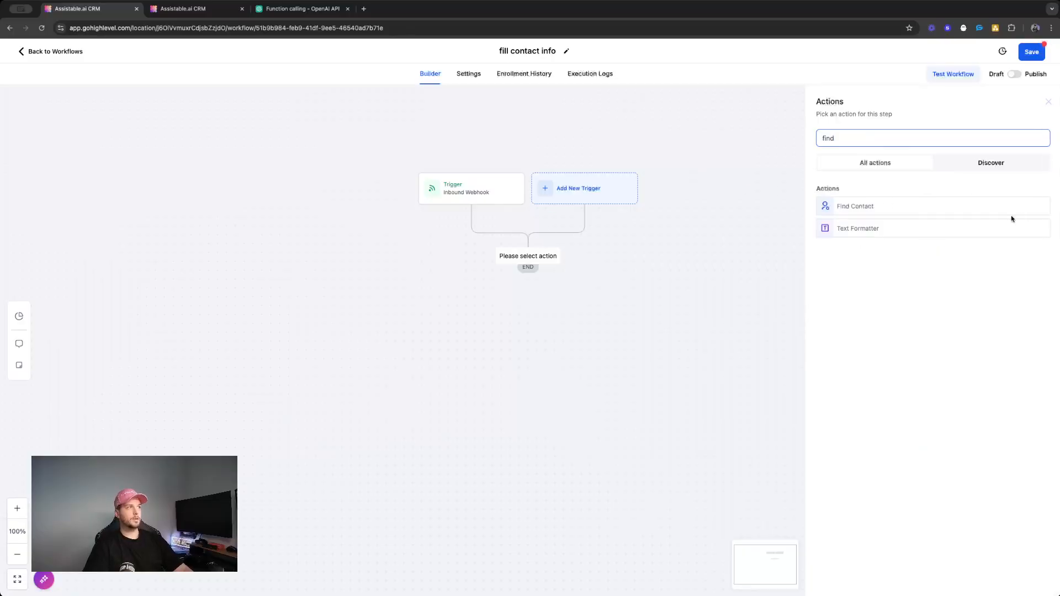
left_click(957, 213)
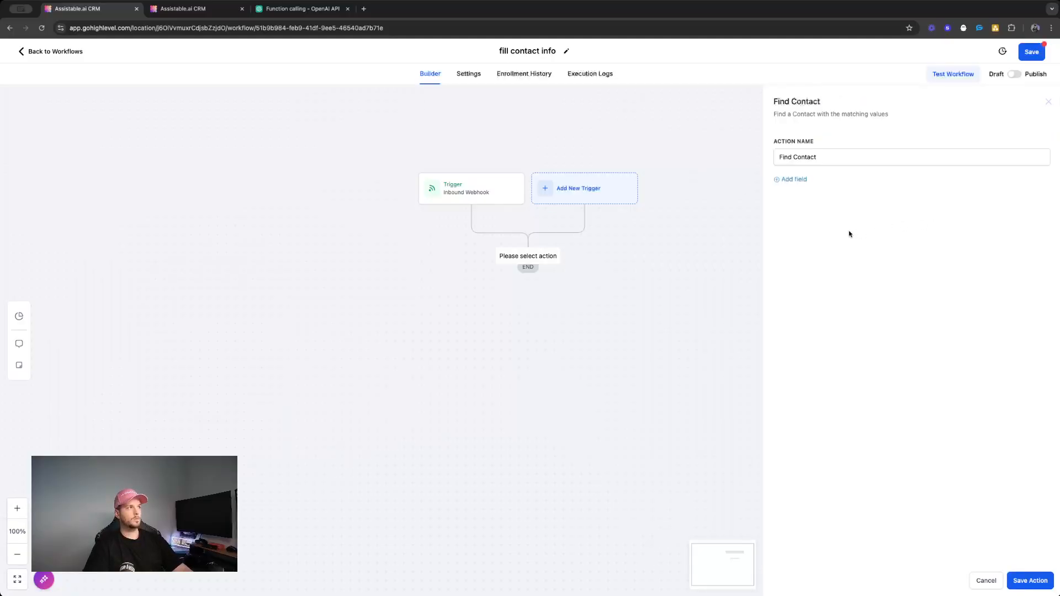
left_click(798, 178)
left_click(870, 198)
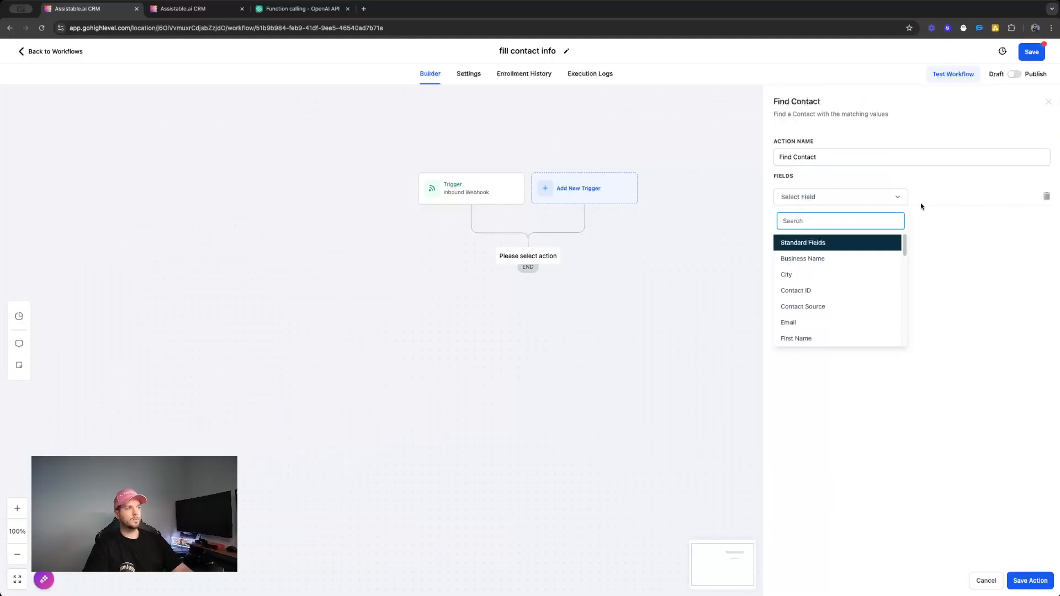
left_click(822, 294)
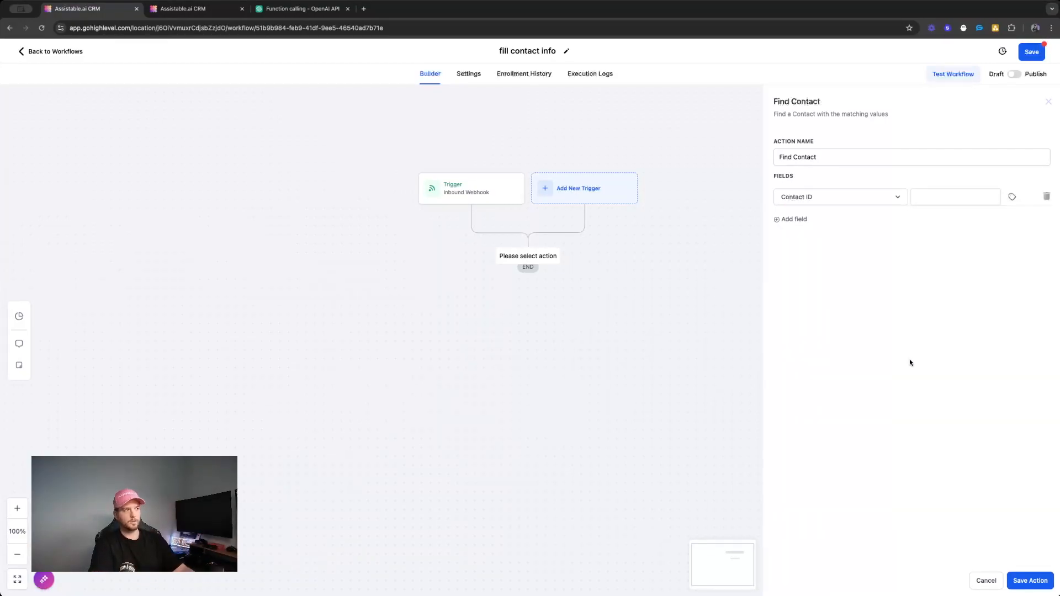
Map Contact ID to the webhook's call > retell_llm_dynamic_variables > contact_id value and save the Find Contact action
left_click(961, 197)
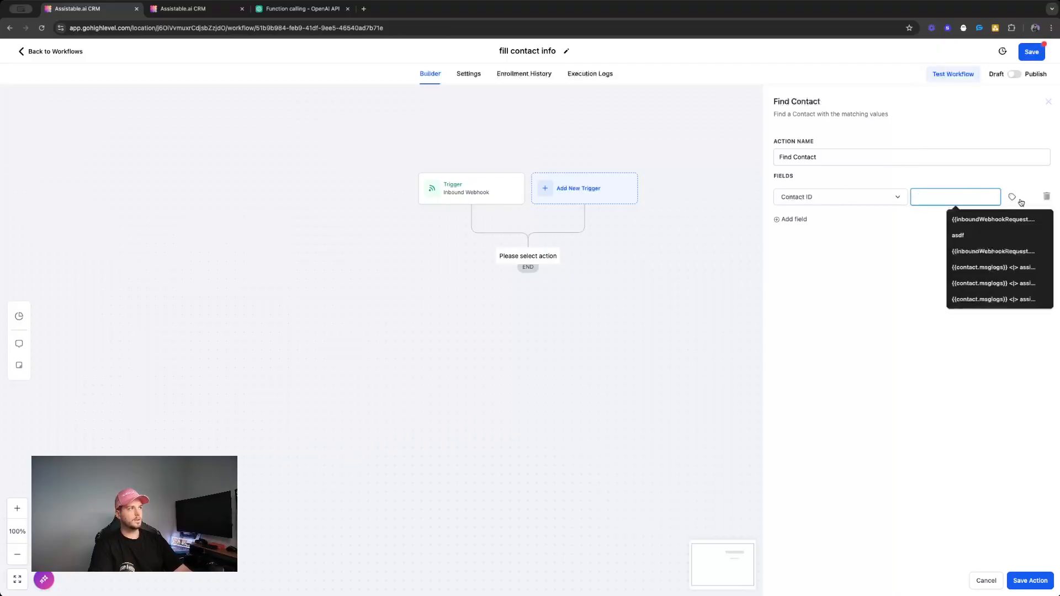
left_click(1012, 197)
left_click(1025, 235)
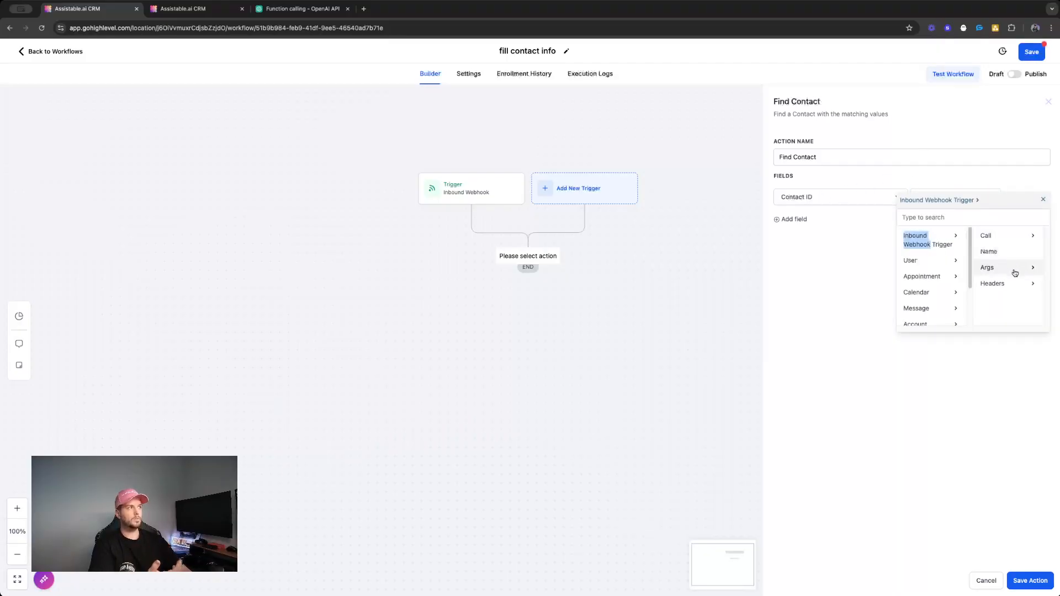
left_click(1024, 238)
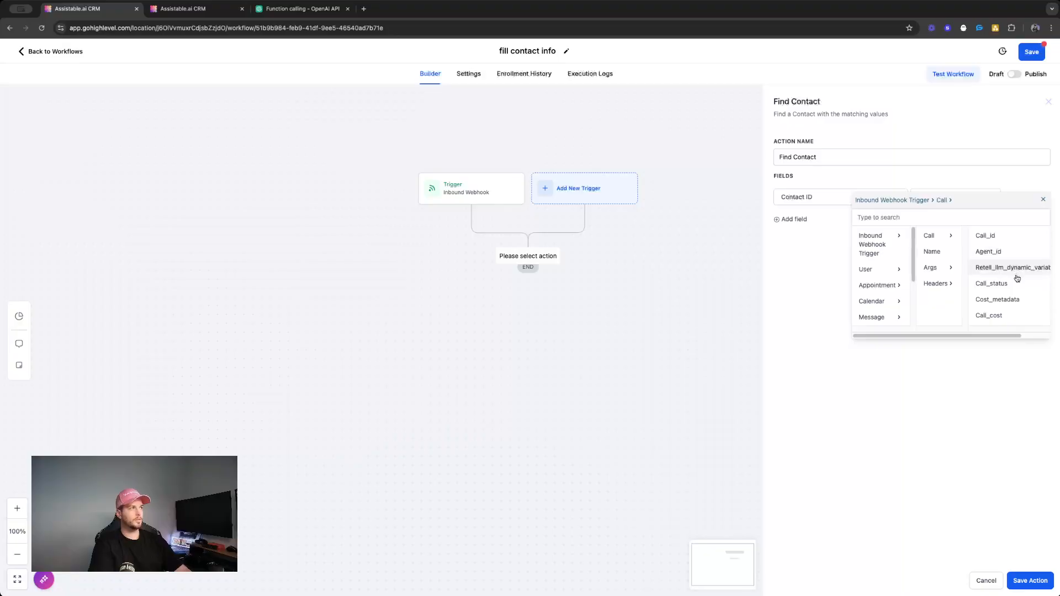
scroll(1021, 304, "down", 5)
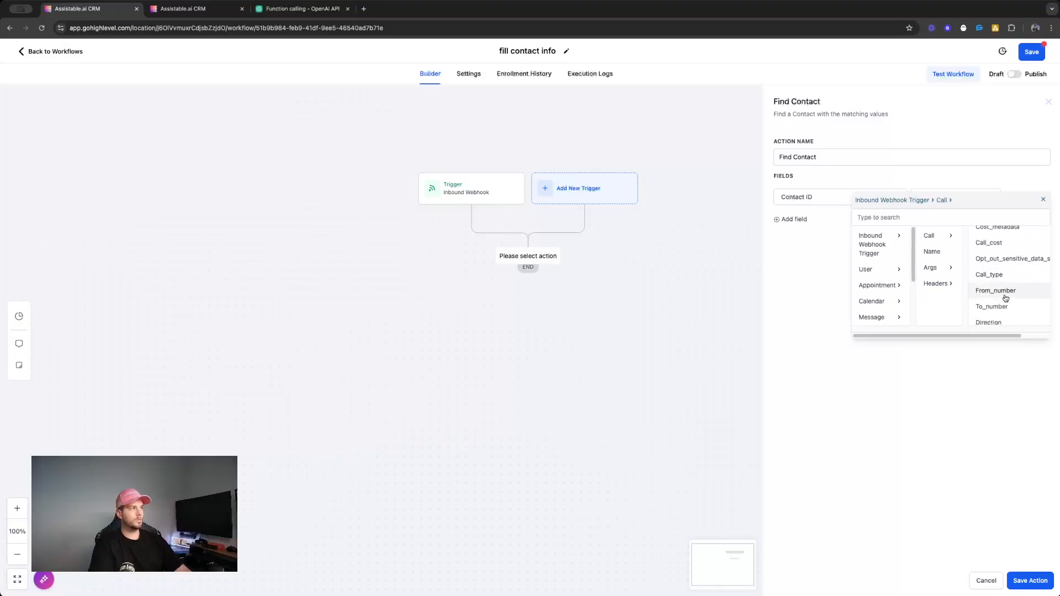
left_click(913, 217)
type("contact")
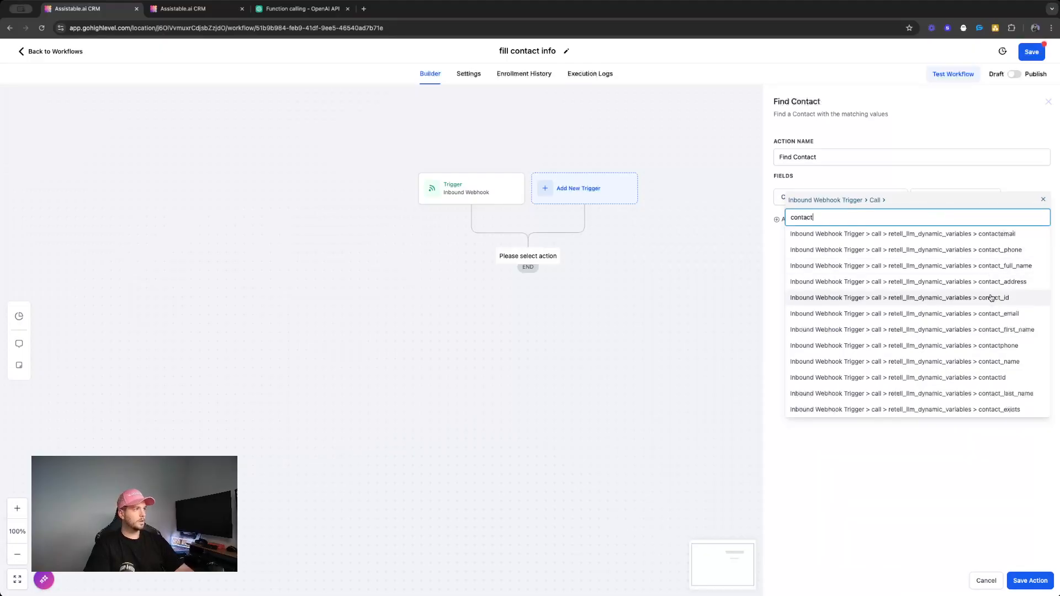
left_click(1006, 303)
left_click(882, 344)
left_click(1030, 580)
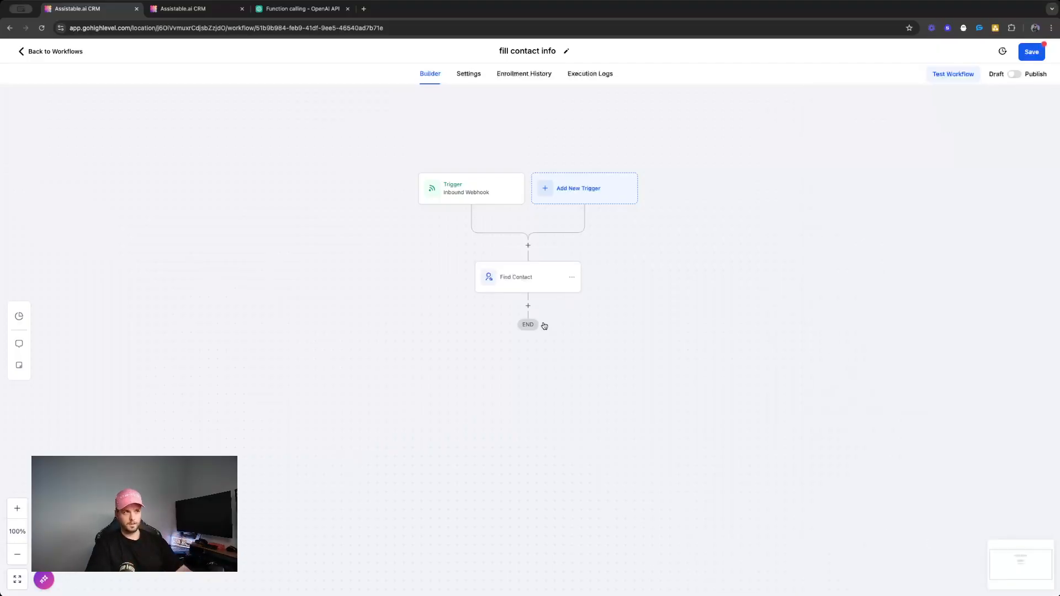
Add an Update Contact Field action after Find Contact and choose First Name as the field to update
left_click(528, 306)
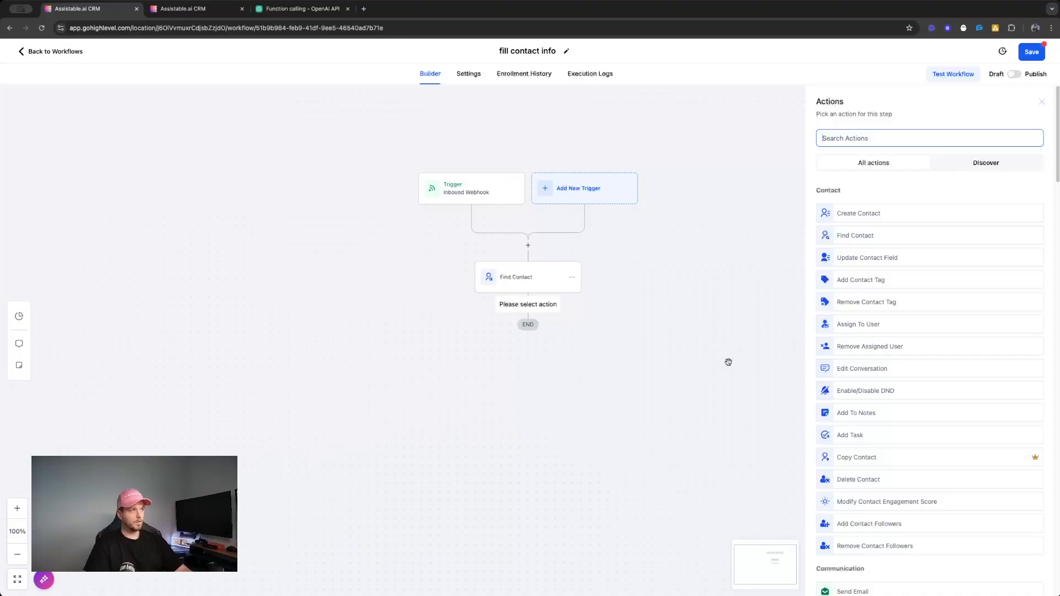
left_click(886, 262)
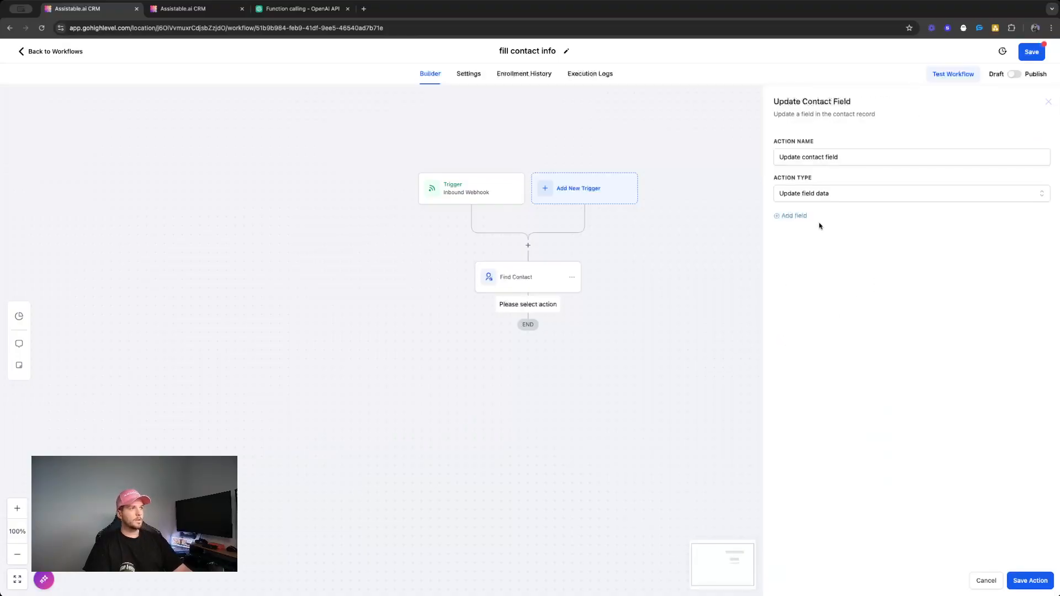
left_click(800, 215)
left_click(819, 238)
type("first")
left_click(852, 298)
Map the First Name field to First_name from the Inbound Webhook Trigger's Args
left_click(1012, 234)
left_click(989, 286)
left_click(914, 271)
left_click(995, 305)
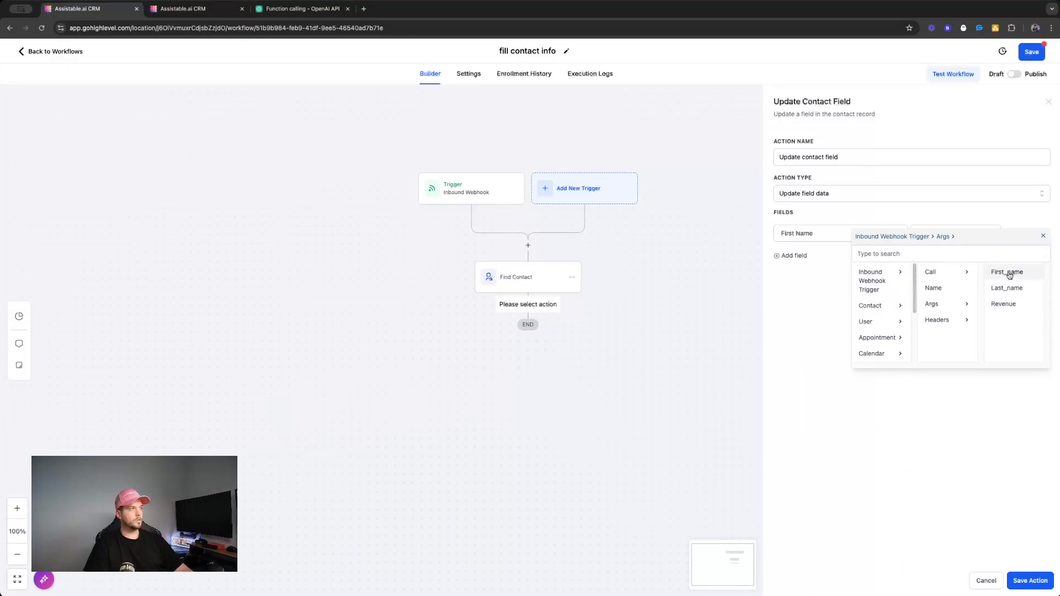
left_click(1009, 273)
Add Last Name as a second field to update and map it to Last_name from the Inbound Webhook Trigger's Args
left_click(795, 257)
left_click(825, 266)
type("last")
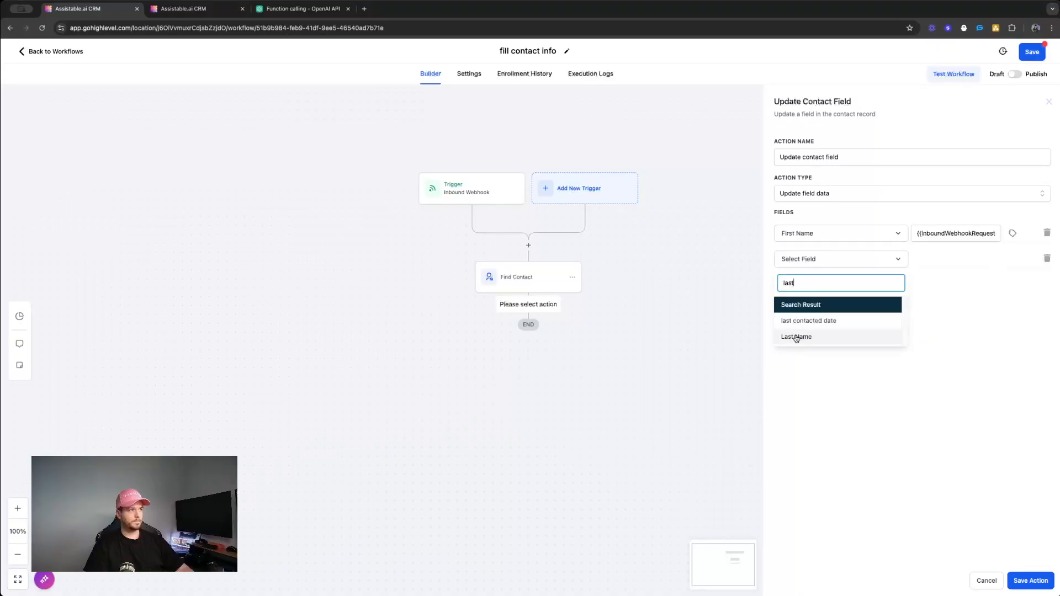
left_click(795, 336)
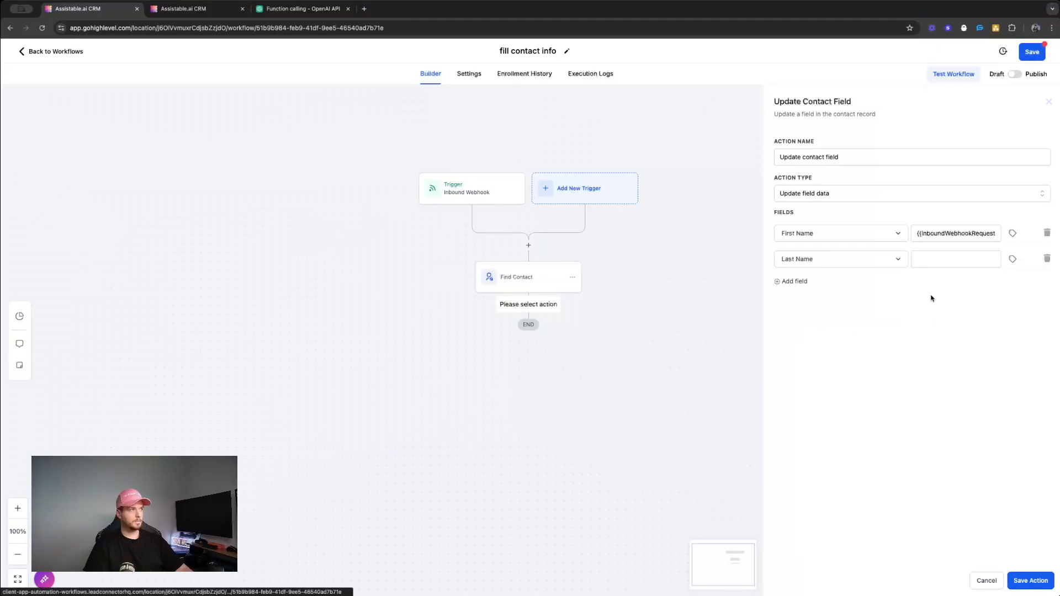
left_click(1011, 259)
left_click(988, 297)
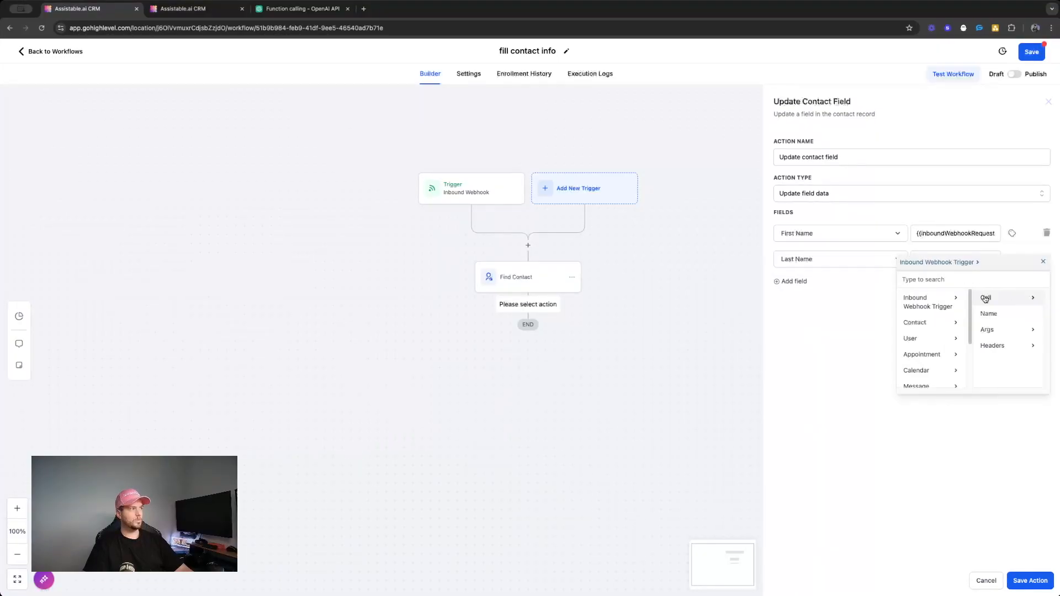
left_click(999, 330)
left_click(1006, 314)
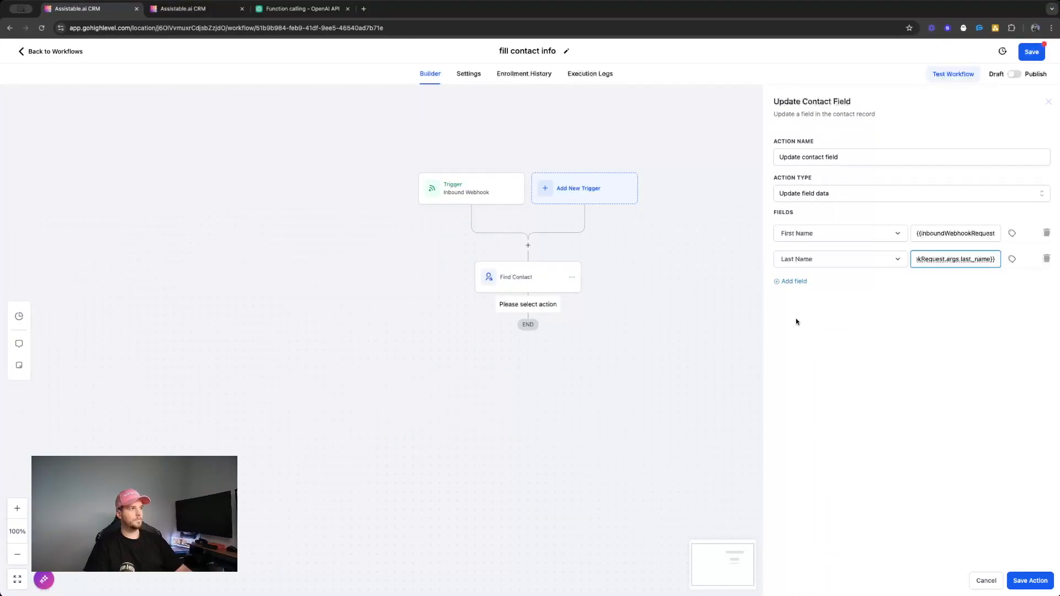
Add a third field to update, search the contact fields for revenue, and choose Business Name
left_click(795, 281)
type("revenu")
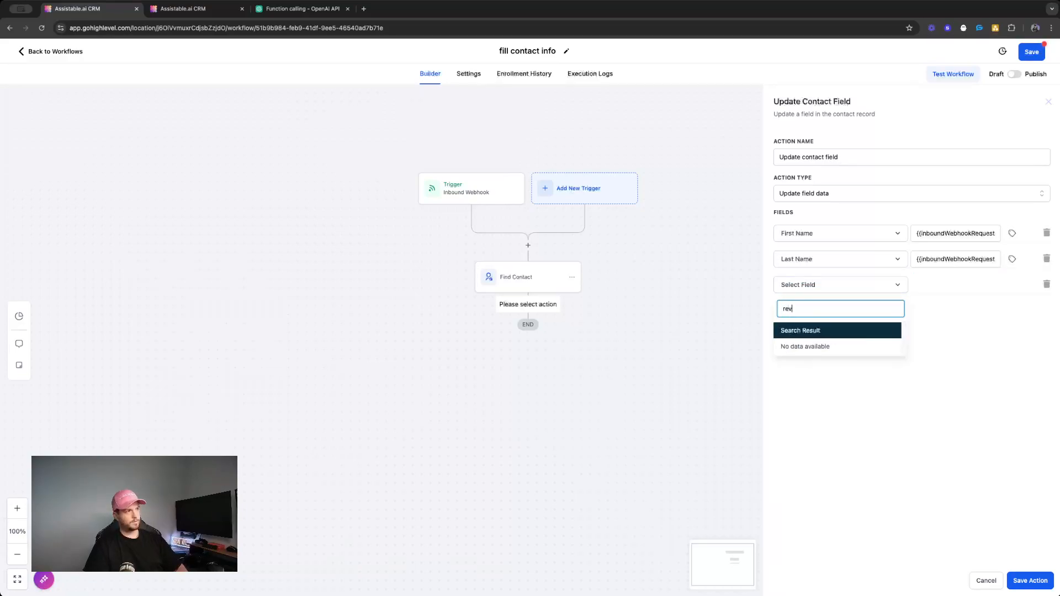
key("BackSpace")
key("BackSpace")
key("BackSpace")
key("BackSpace")
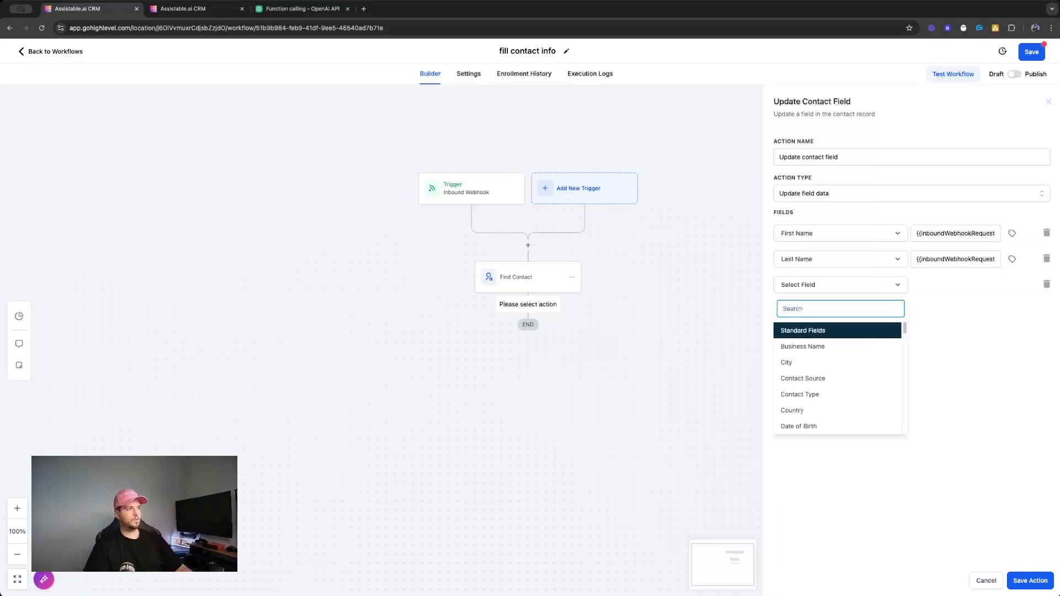
scroll(809, 383, "down", 2)
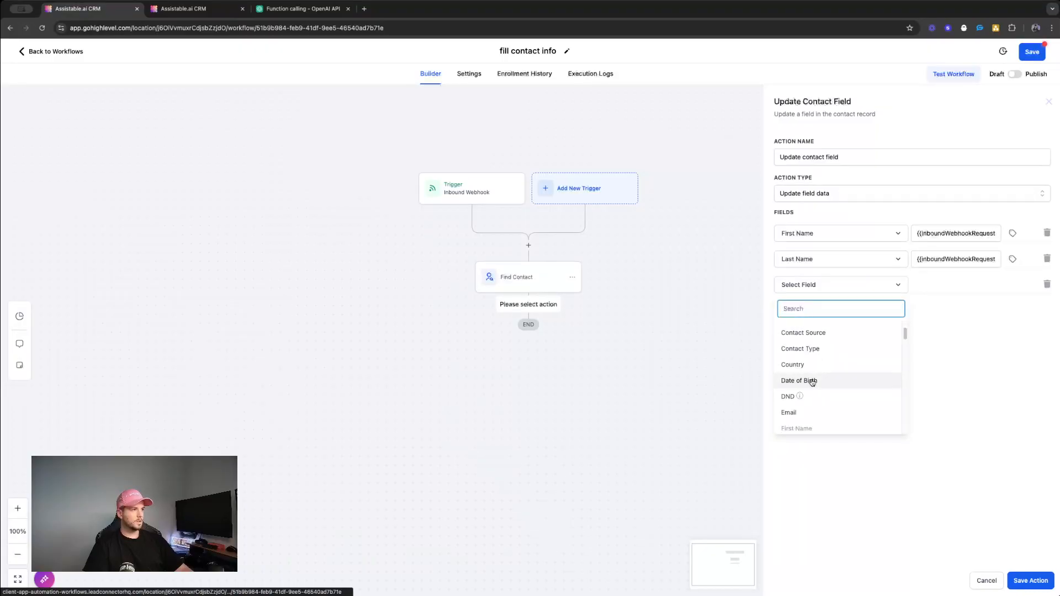
scroll(818, 366, "up", 3)
left_click(819, 348)
Map Business Name to Revenue from the Inbound Webhook Trigger's Args and save the Update Contact Field action
left_click(1011, 286)
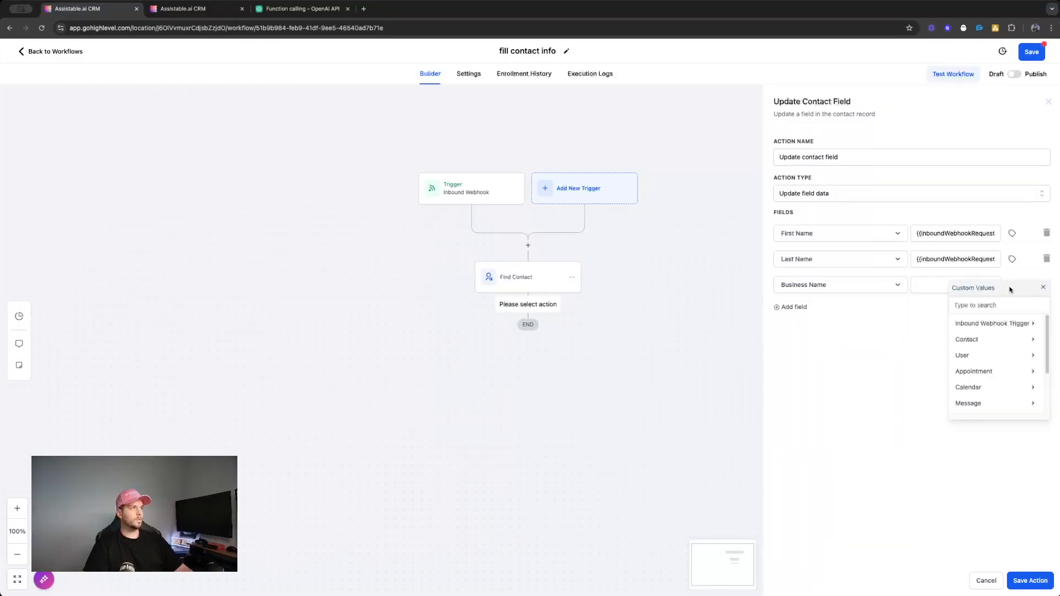
left_click(1002, 326)
left_click(1000, 356)
left_click(1003, 356)
left_click(1034, 576)
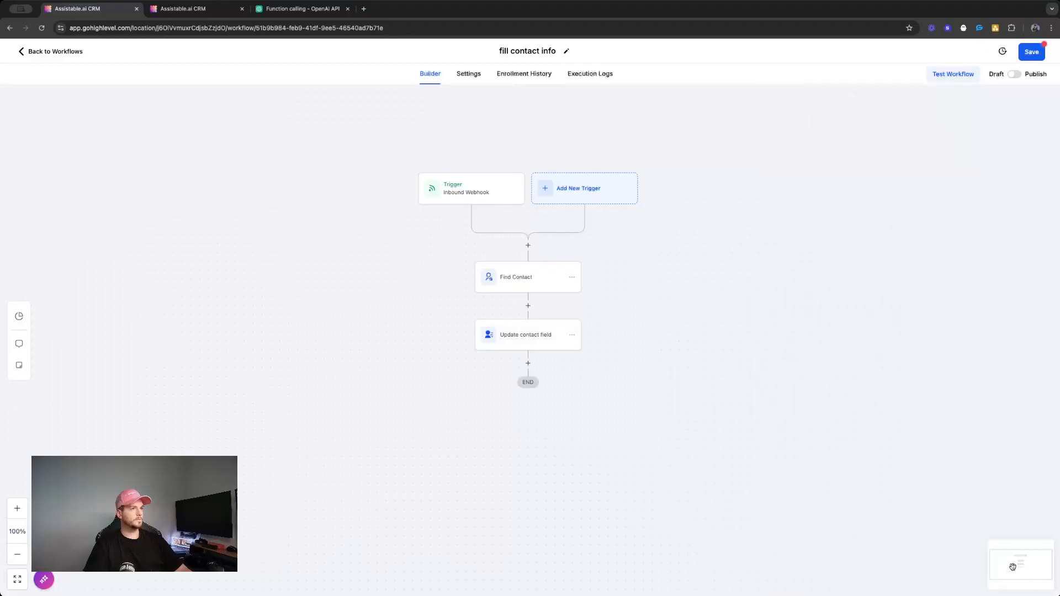
Review the settings of the Inbound Webhook trigger, the Find Contact action and the Update Contact Field action
left_click(543, 344)
left_click(1030, 580)
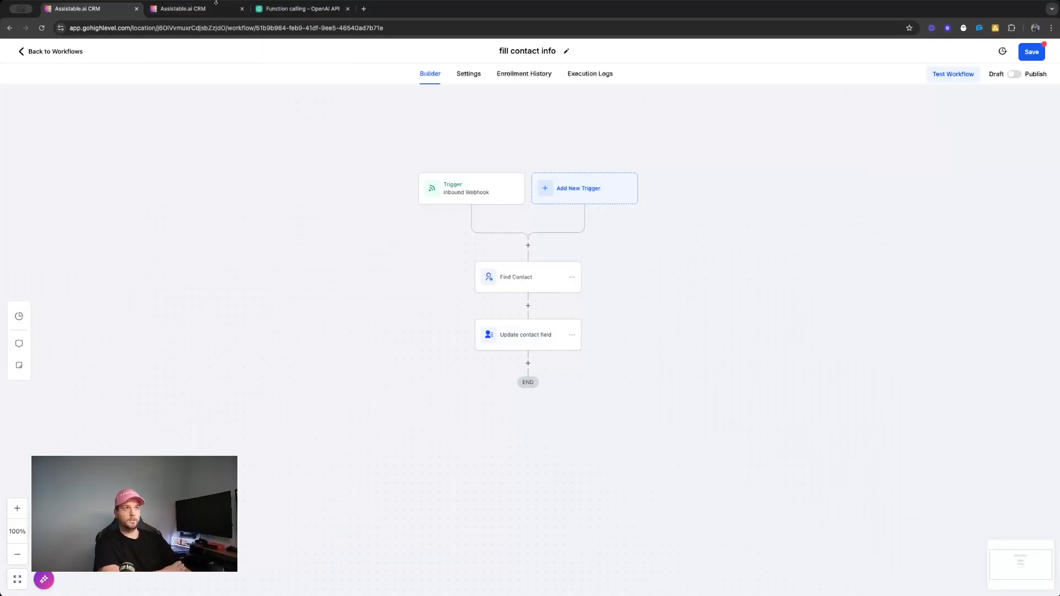
left_click(467, 202)
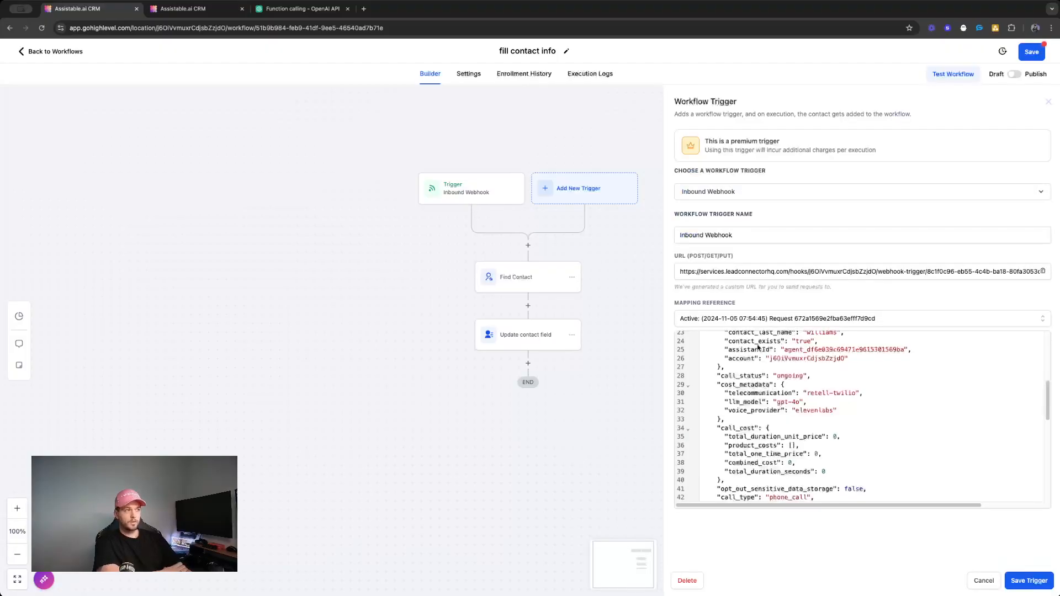
left_click(1013, 577)
left_click(505, 271)
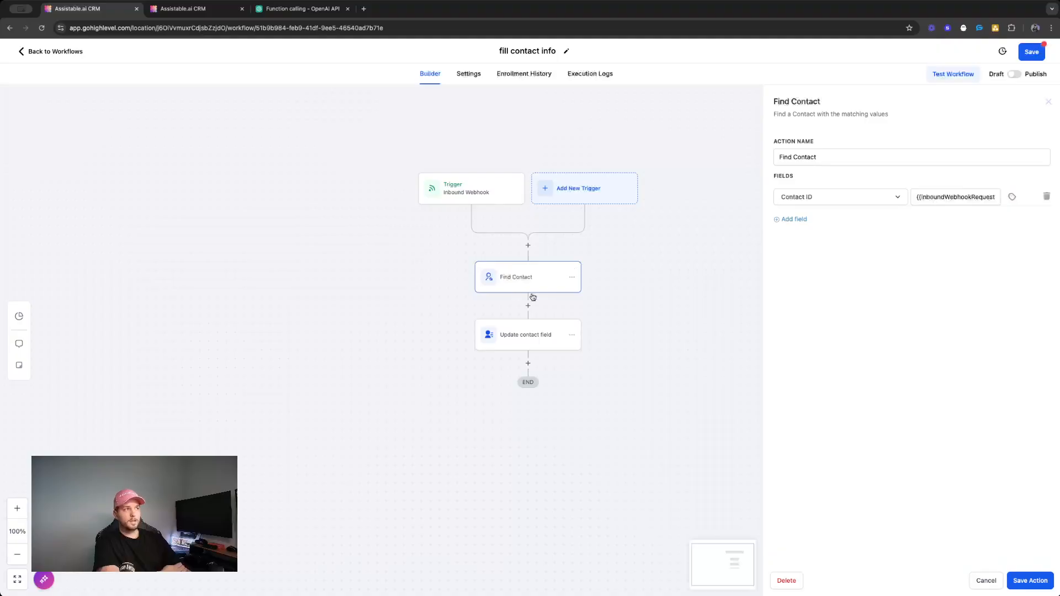
left_click(1029, 581)
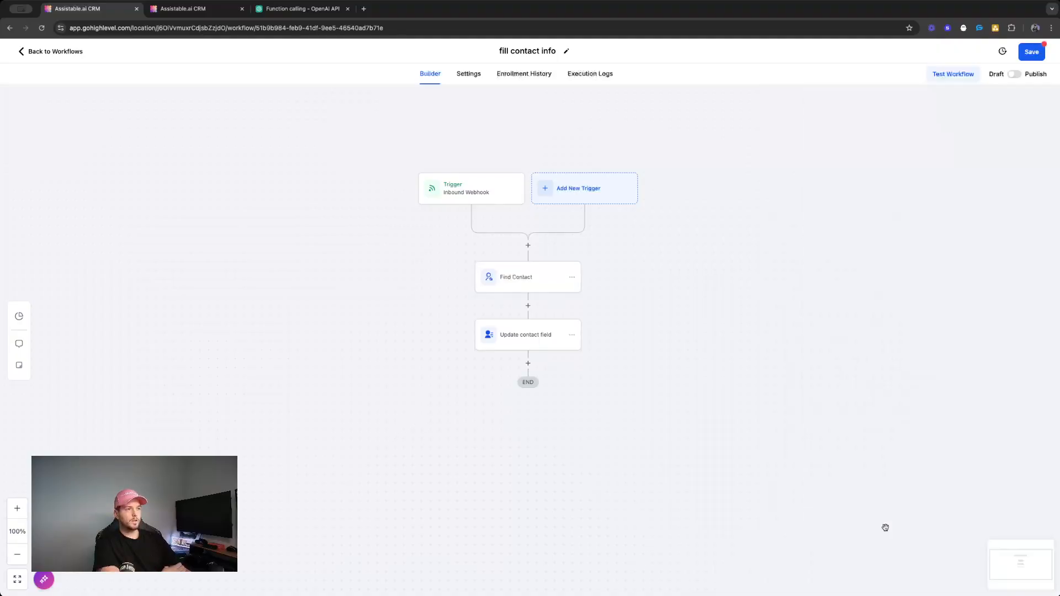
left_click(505, 335)
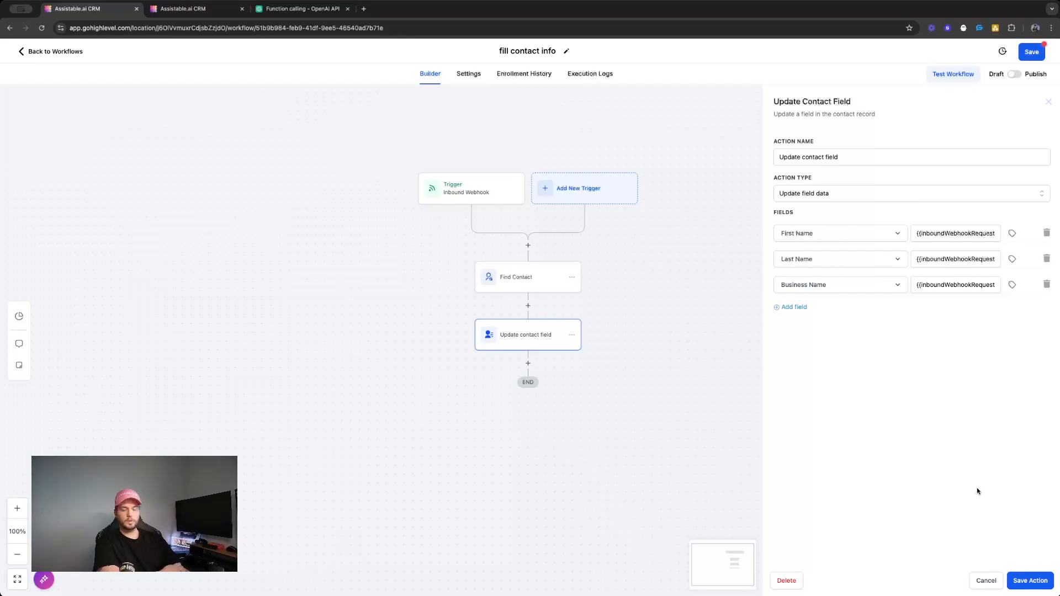
left_click(1030, 579)
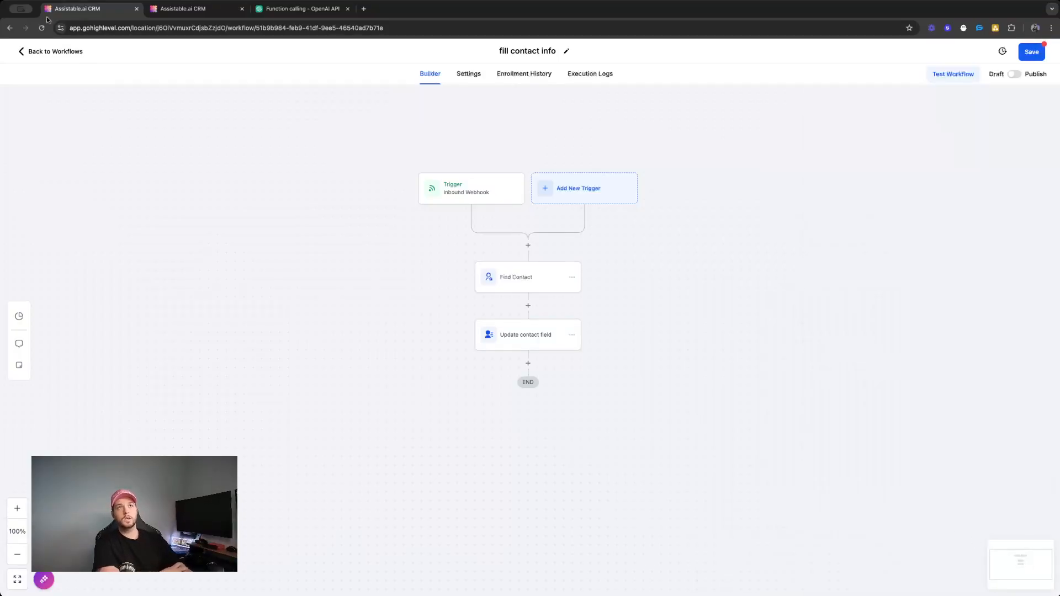
Check the update_contact tool's endpoint and parameters in the Test assistant against the workflow
left_click(188, 9)
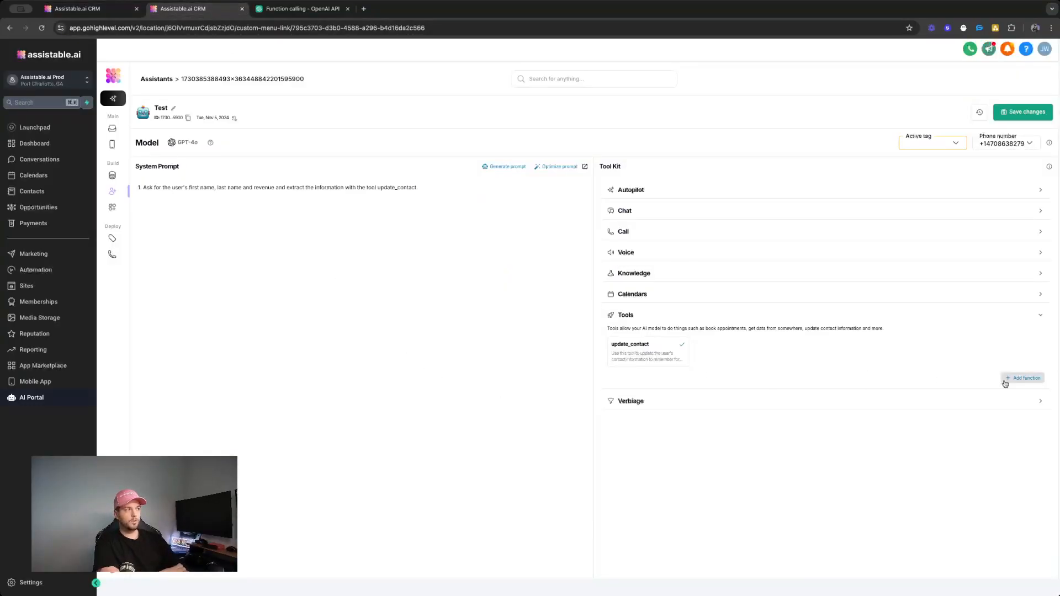
left_click(1024, 378)
left_click(809, 381)
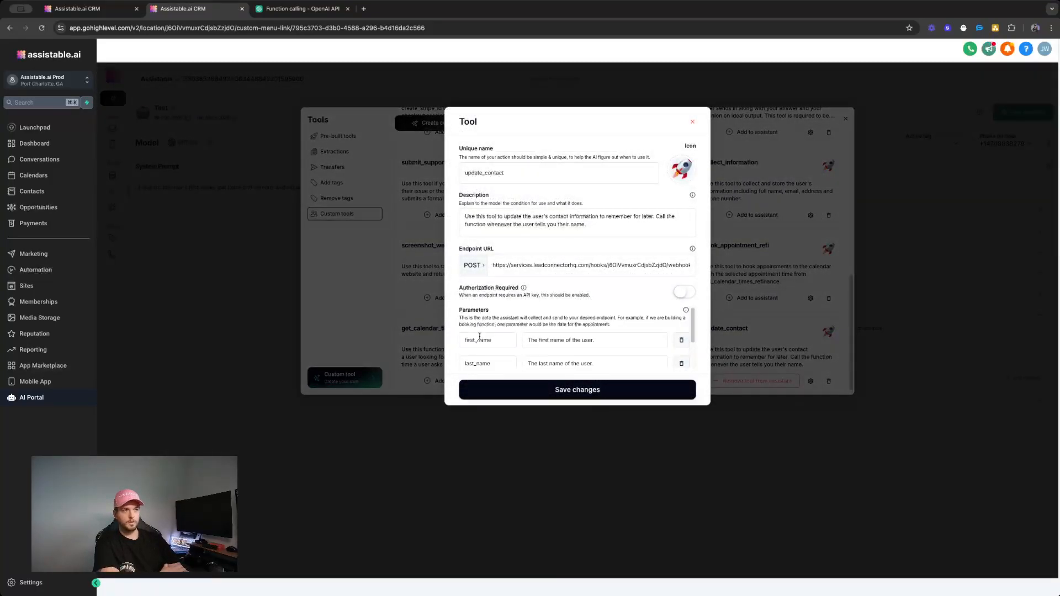
left_click(693, 122)
left_click(187, 222)
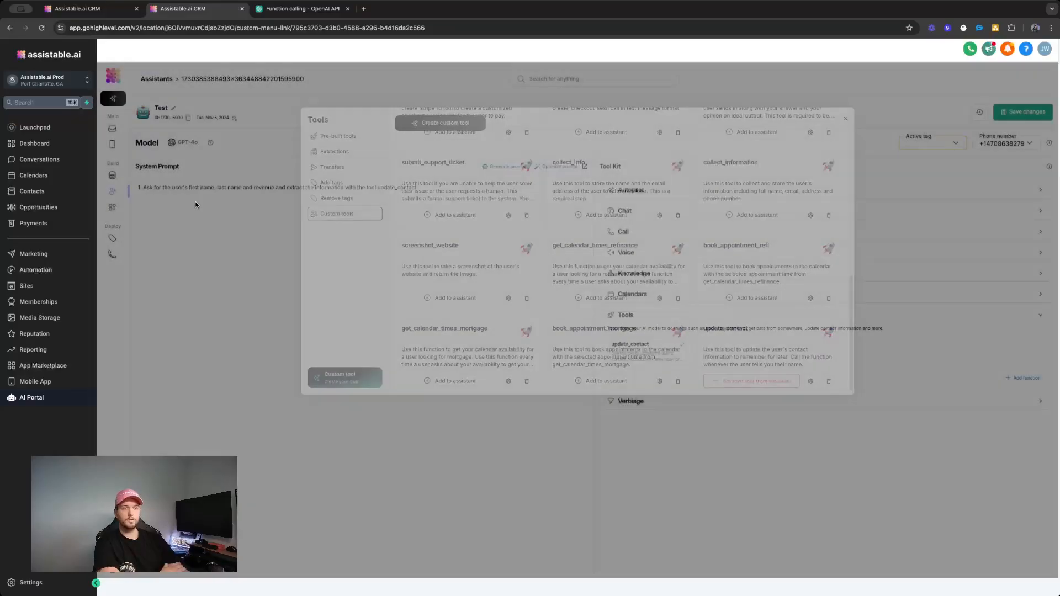
Switch the fill contact info workflow from Draft to Publish and save it
left_click(116, 13)
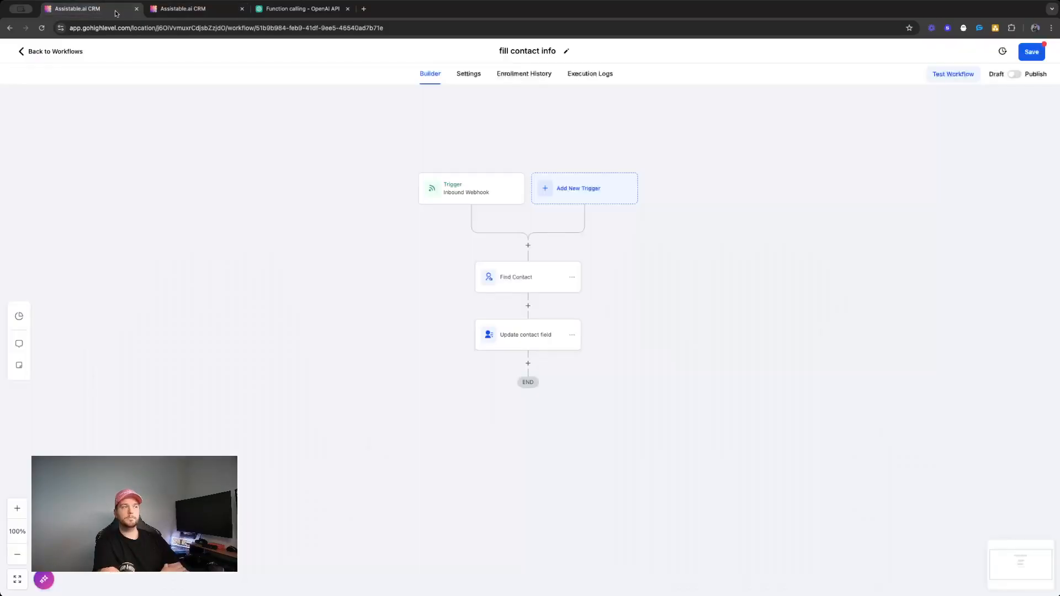
left_click(1015, 74)
left_click(1037, 57)
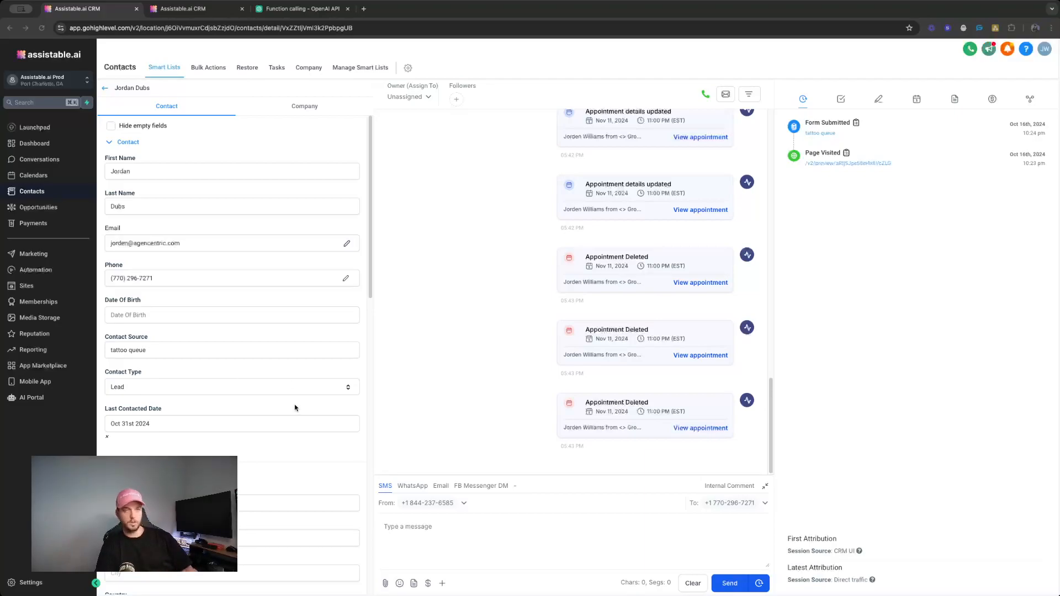
Reload the test contact's record to check the first and last name fields for updates from the assistant
left_click(191, 8)
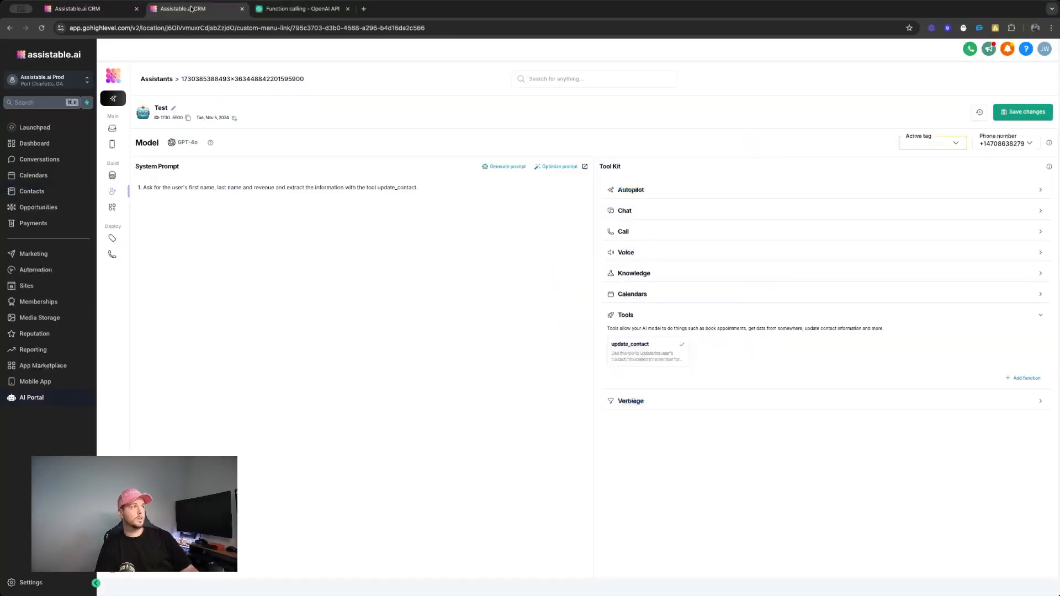
left_click(80, 9)
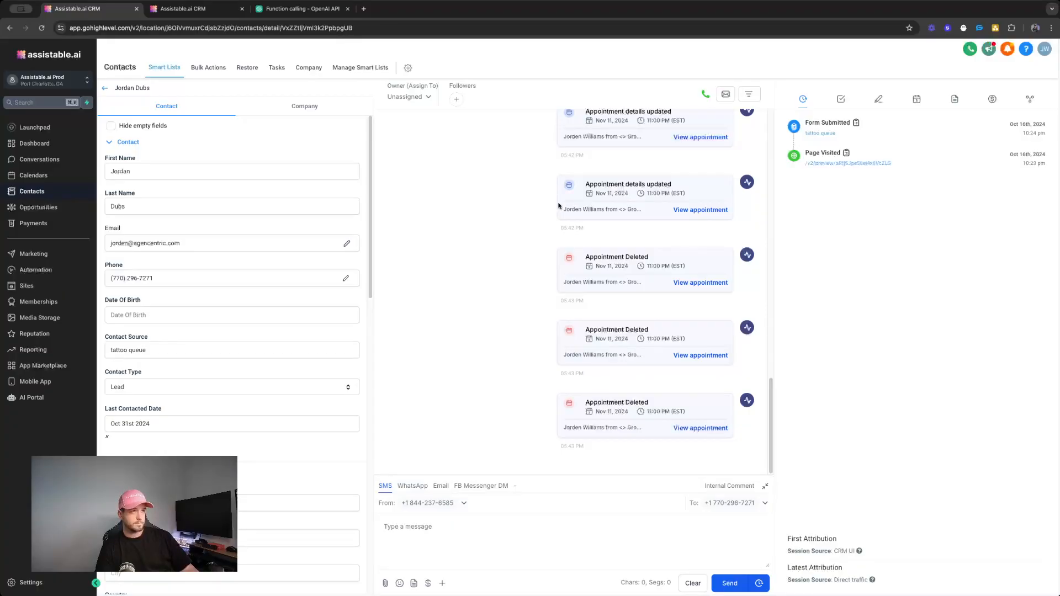
left_click(41, 27)
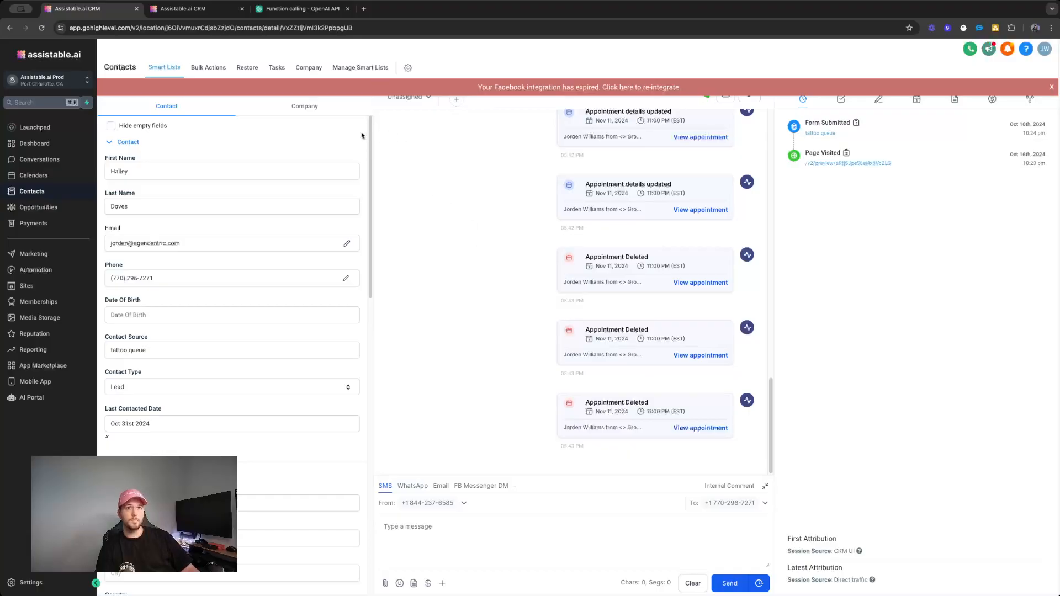
left_click(42, 28)
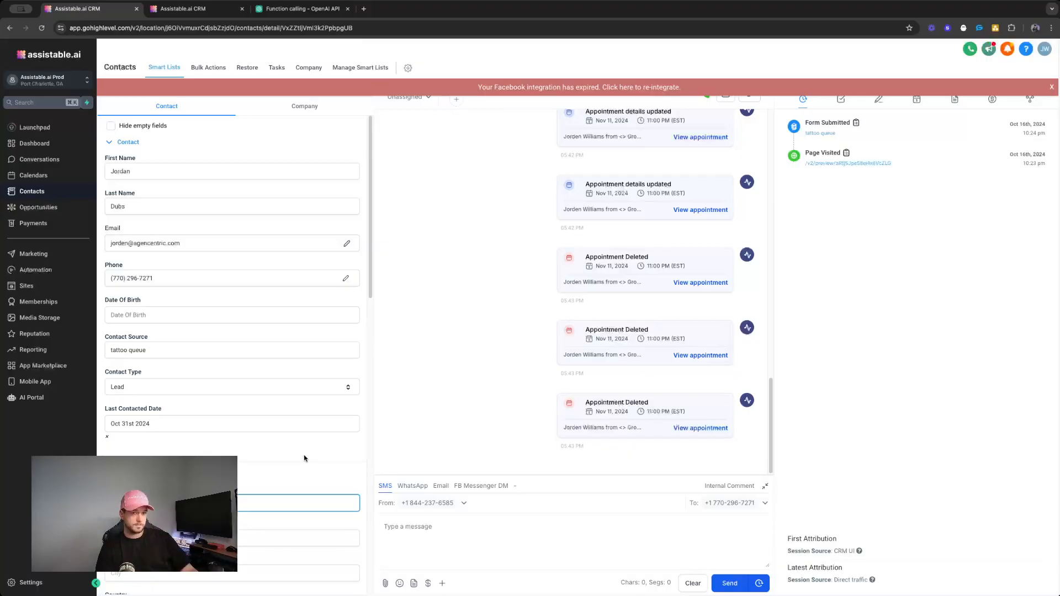
left_click(365, 473)
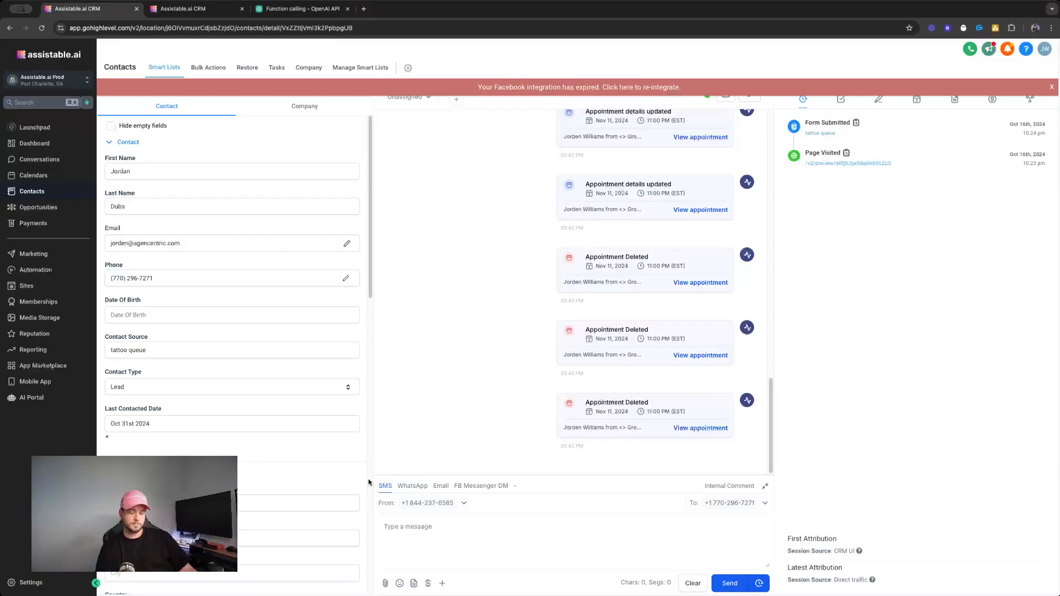
left_click(41, 27)
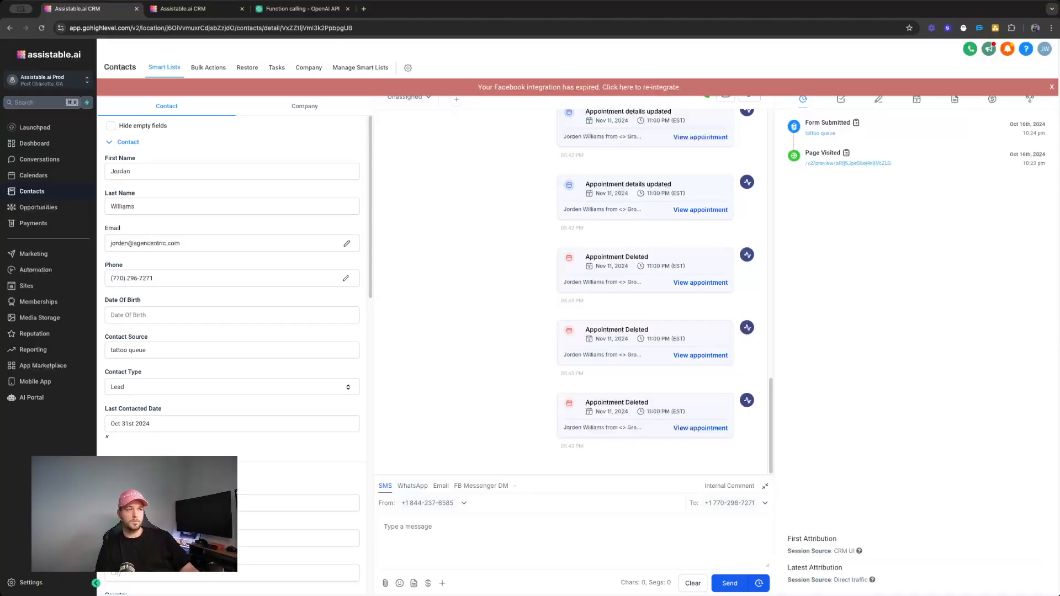
Open the update_contact custom tool's settings from the Test assistant's tool list
left_click(182, 8)
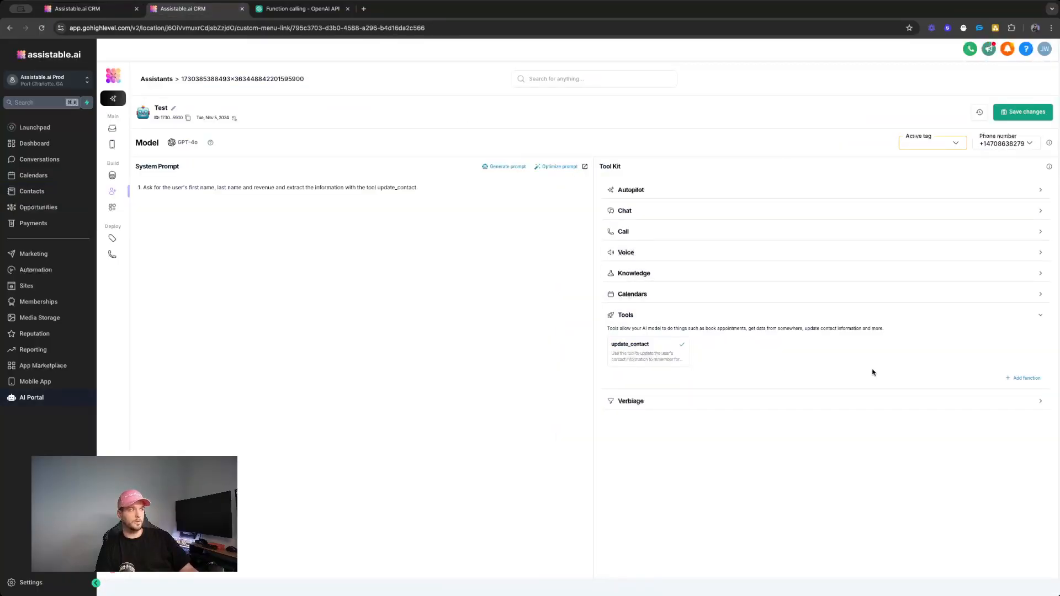
left_click(1017, 380)
scroll(818, 379, "down", 1)
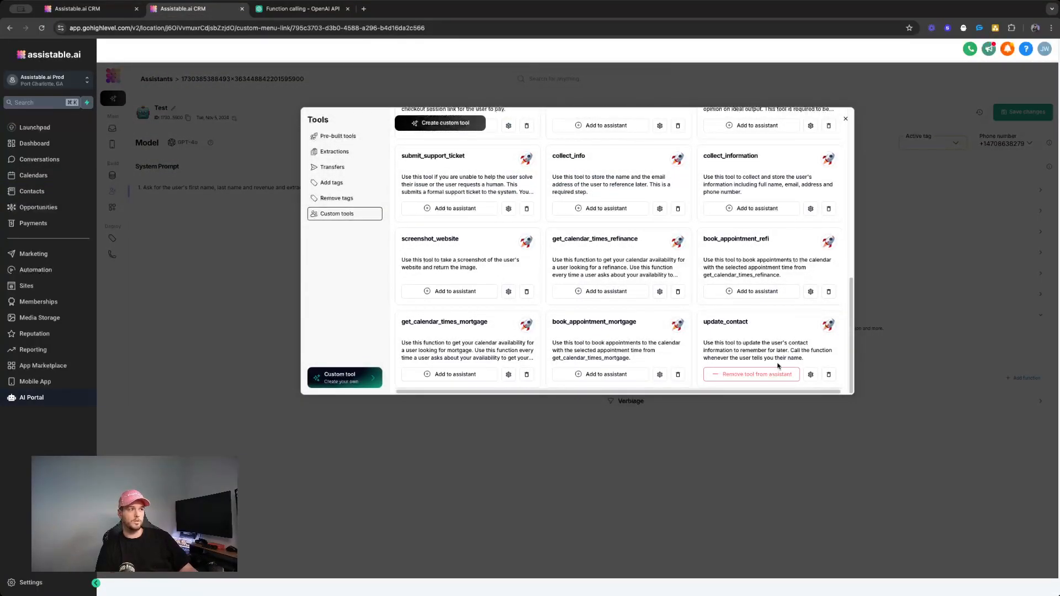
left_click(810, 375)
scroll(507, 340, "down", 1)
scroll(507, 340, "up", 1)
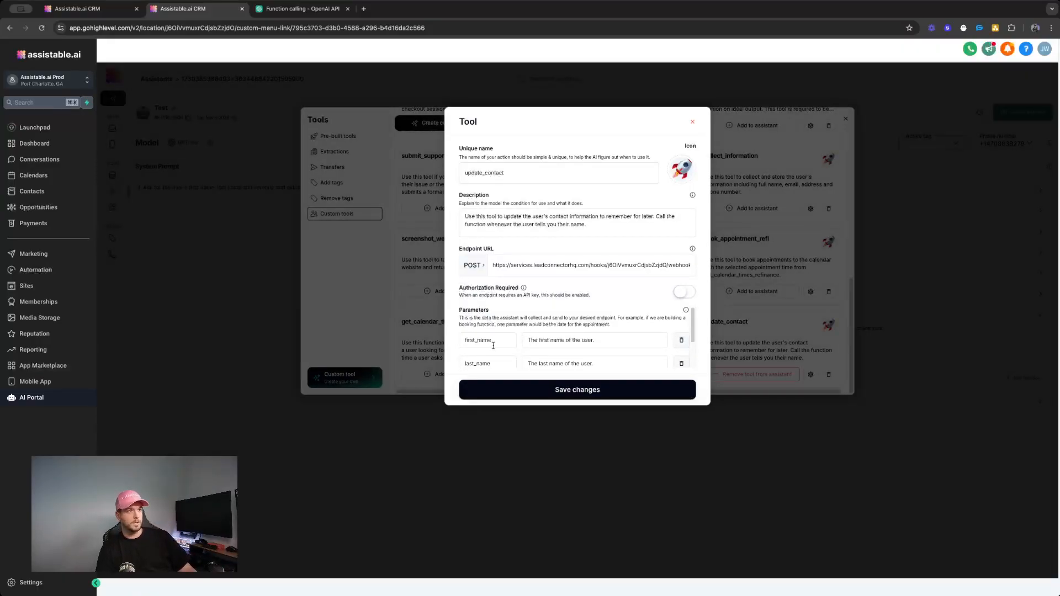
Examine the update_contact tool's description, unique name, and its first_name, last_name and revenue parameters with their descriptions
left_click(521, 215)
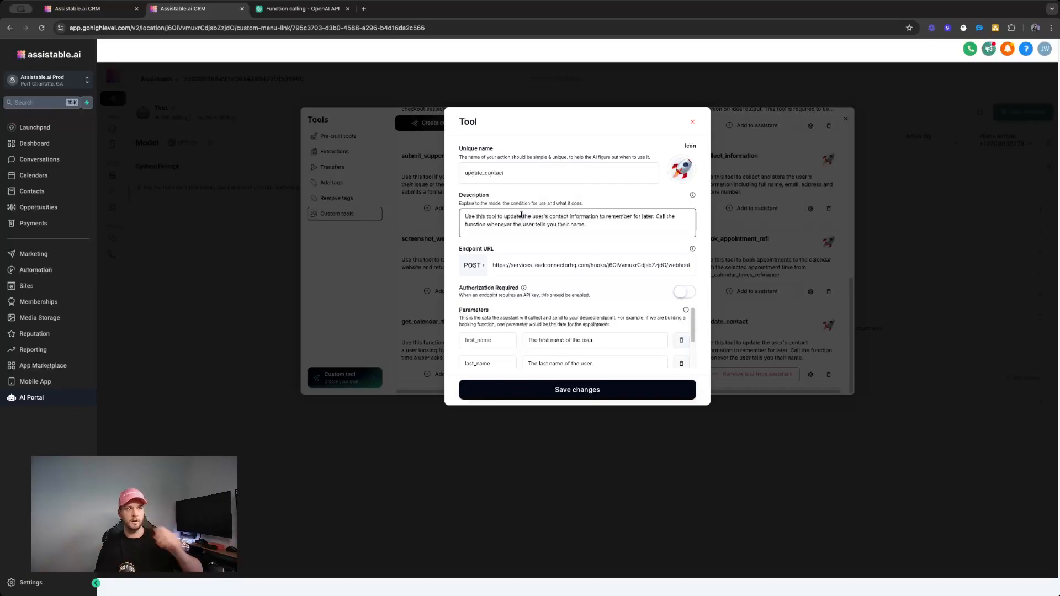
double_click(485, 173)
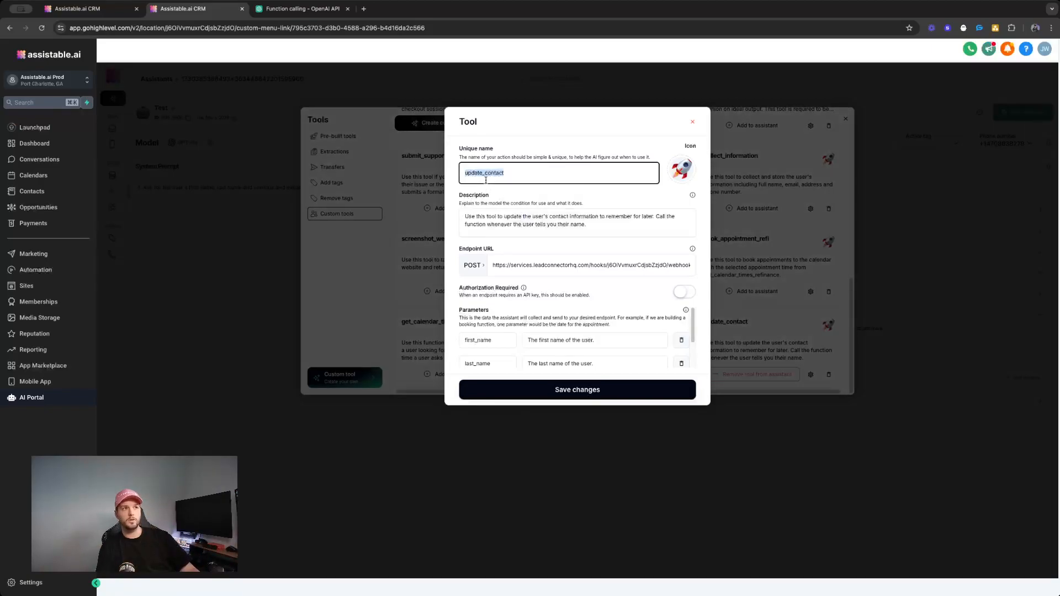
double_click(487, 341)
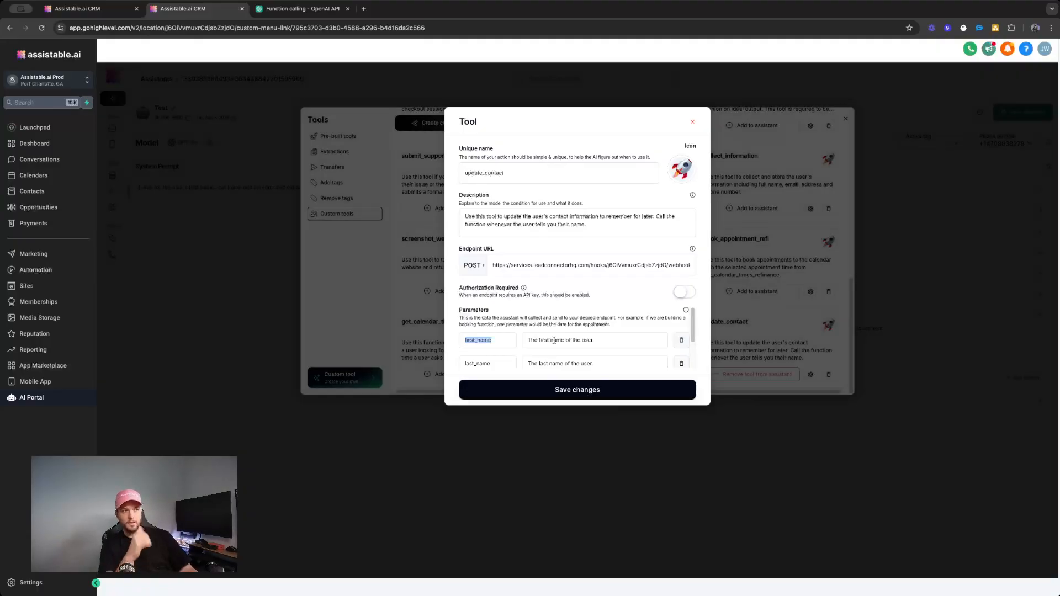
key("Tab")
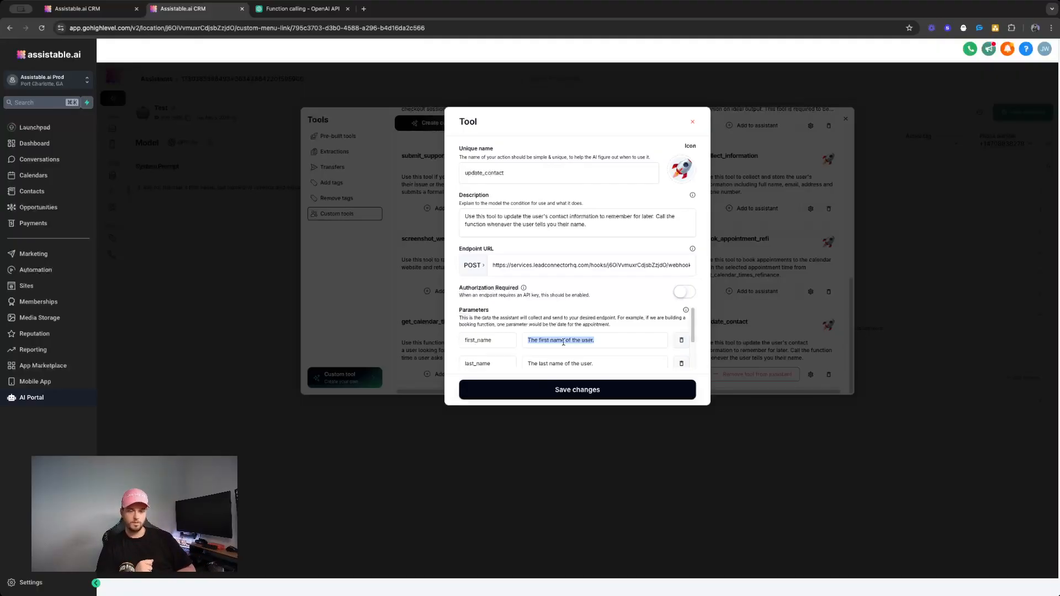
scroll(572, 341, "down", 2)
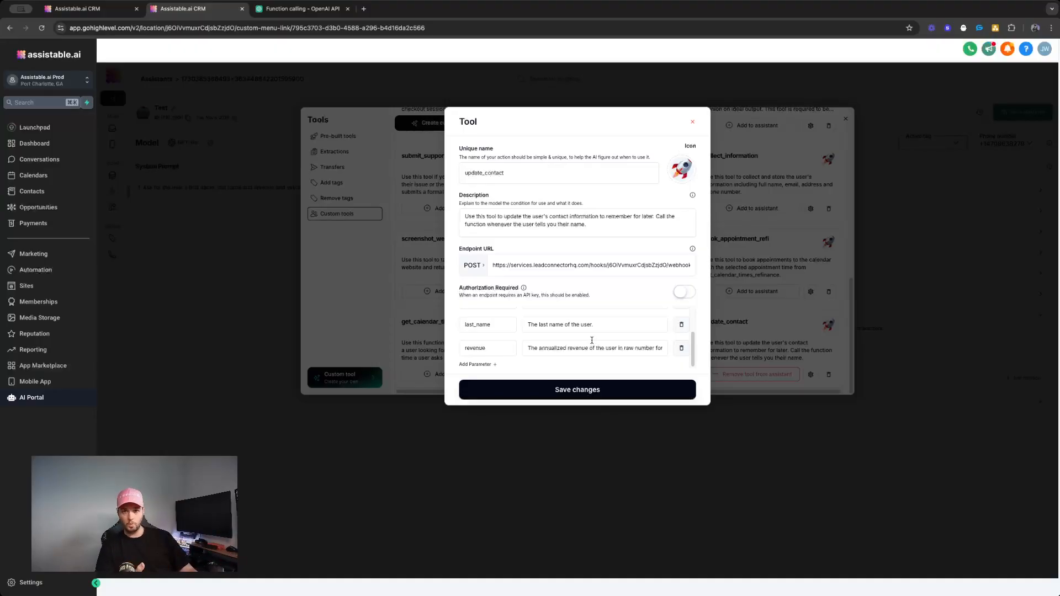
scroll(592, 339, "up", 3)
triple_click(593, 340)
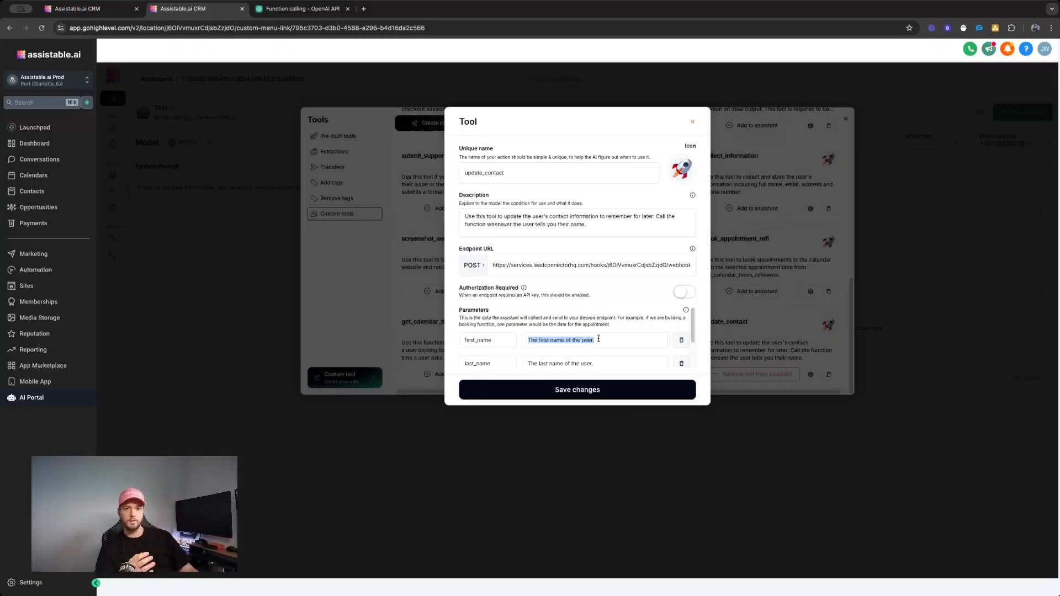